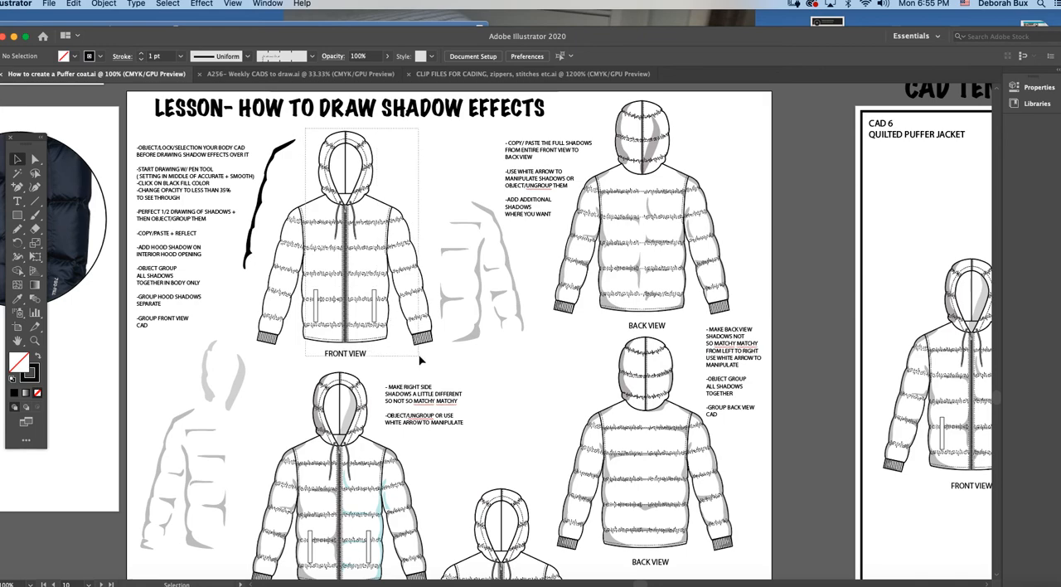
left_click(386, 271)
left_click(277, 157)
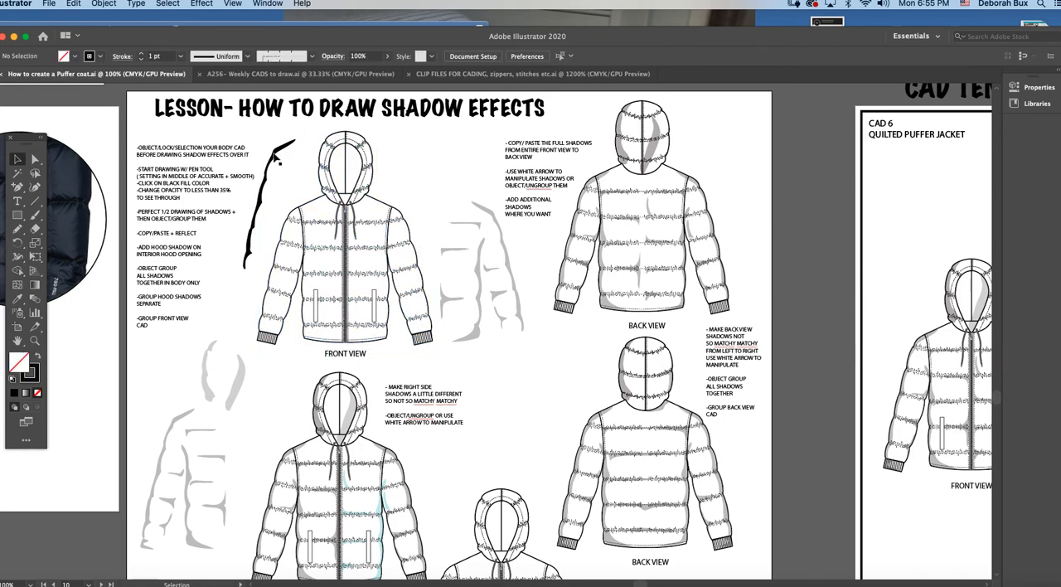
left_click(104, 3)
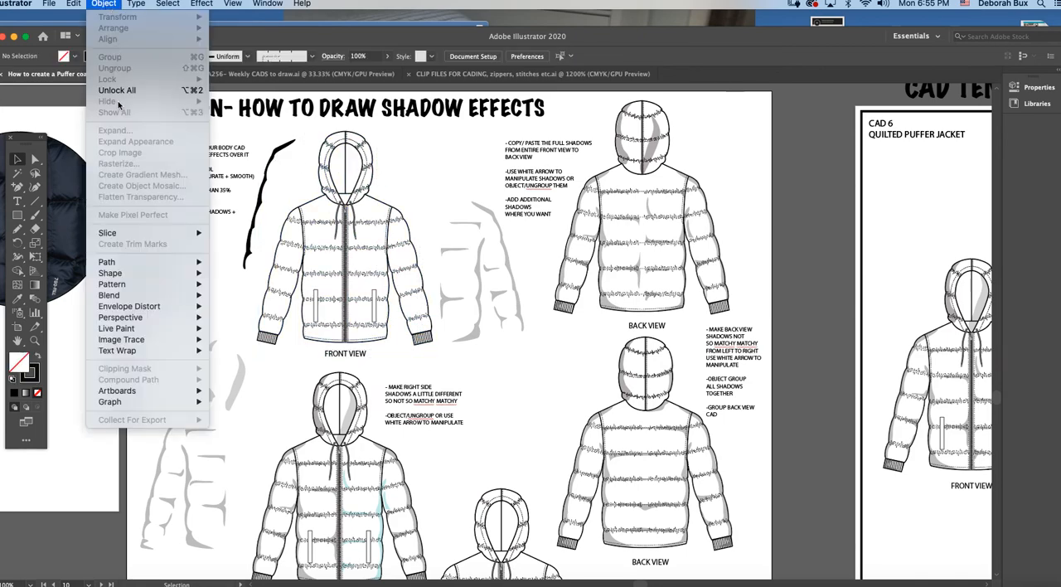
left_click(113, 4)
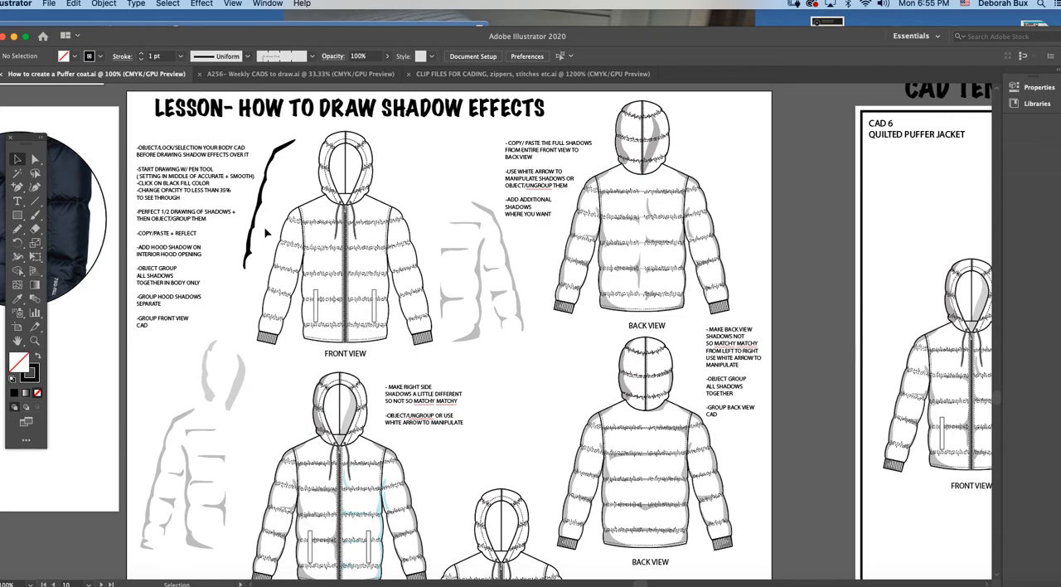
Step: Place the black sleeve shadow over the front-view jacket's left sleeve, and move it back out beside the jacket
left_click(35, 340)
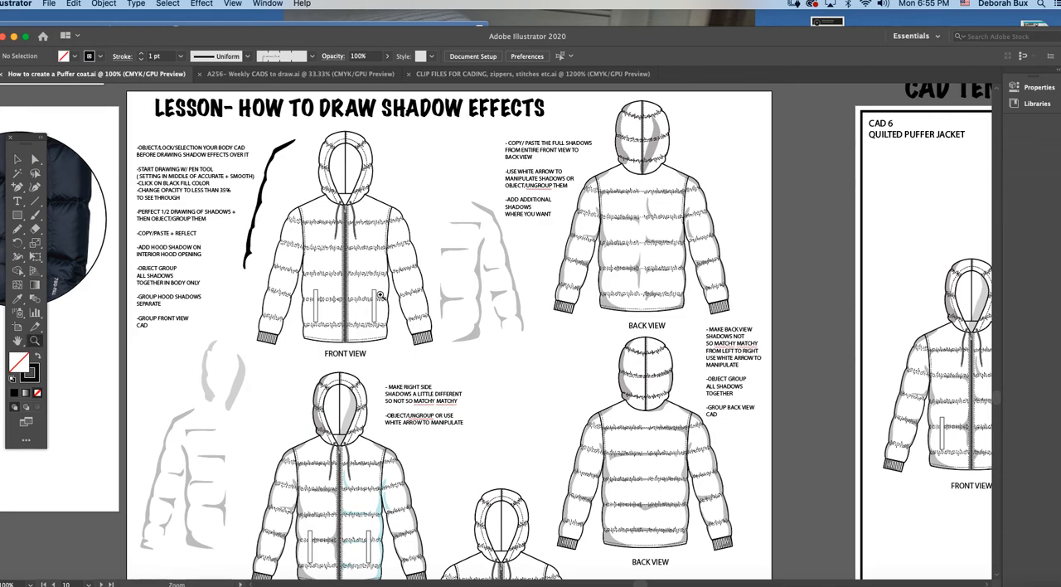
left_click(380, 296)
left_click(17, 158)
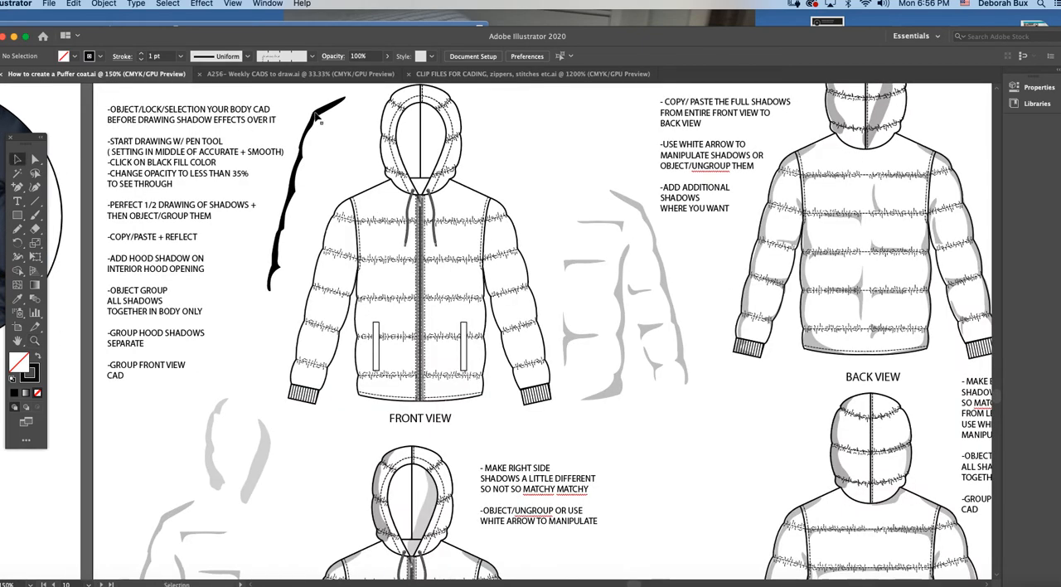
left_click(342, 211)
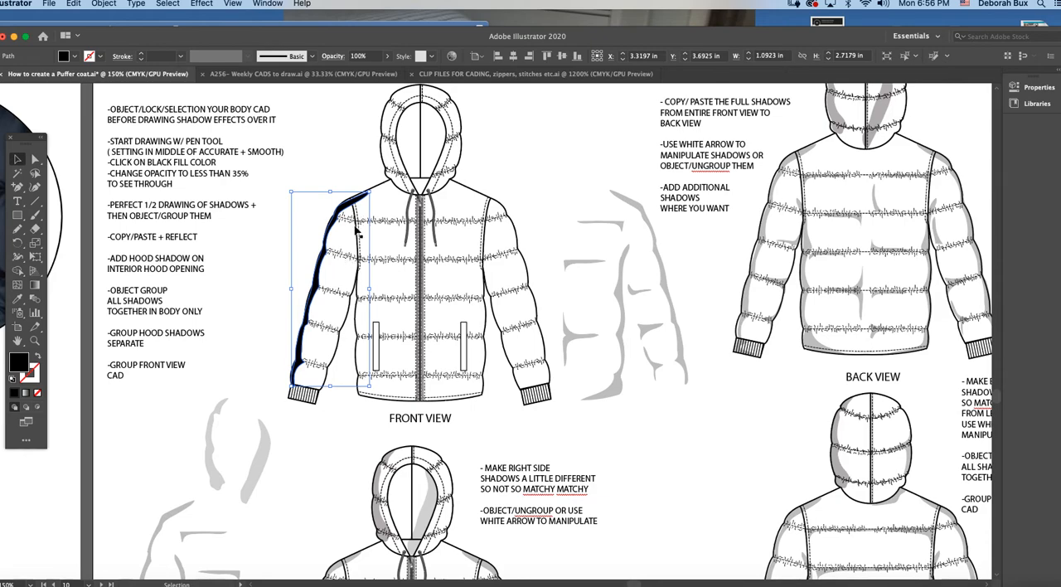
left_click_drag(345, 211, 324, 180)
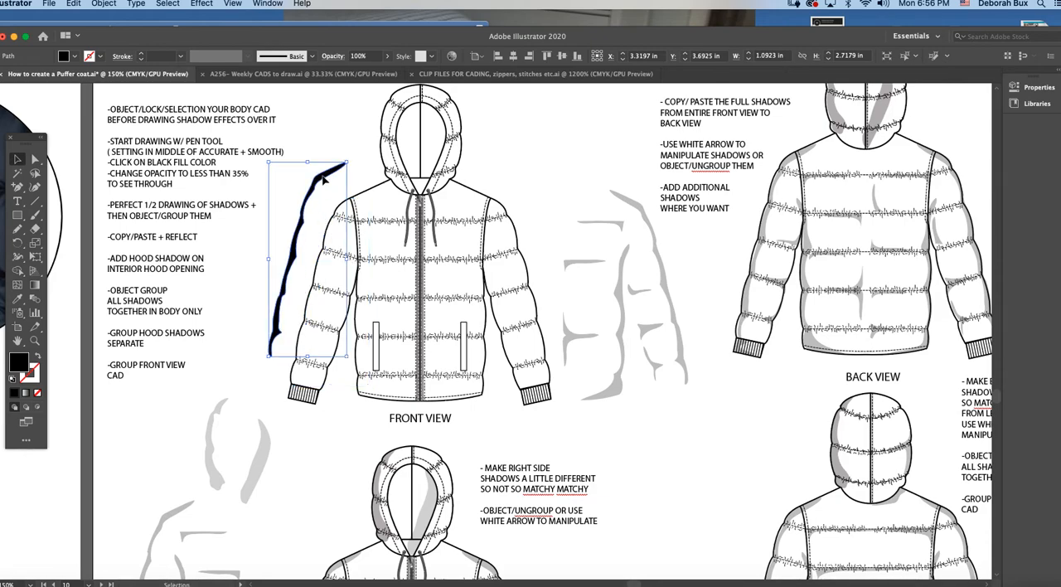
left_click_drag(324, 181, 319, 174)
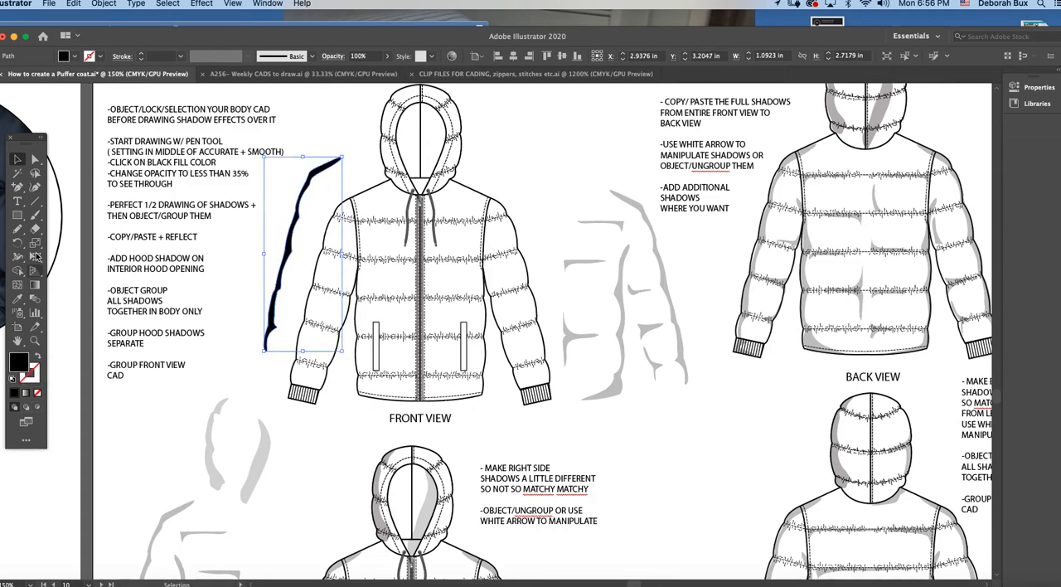
Step: Confirm the Pencil tool options with Fidelity midway between Accurate and Smooth
left_click_drag(30, 140, 64, 131)
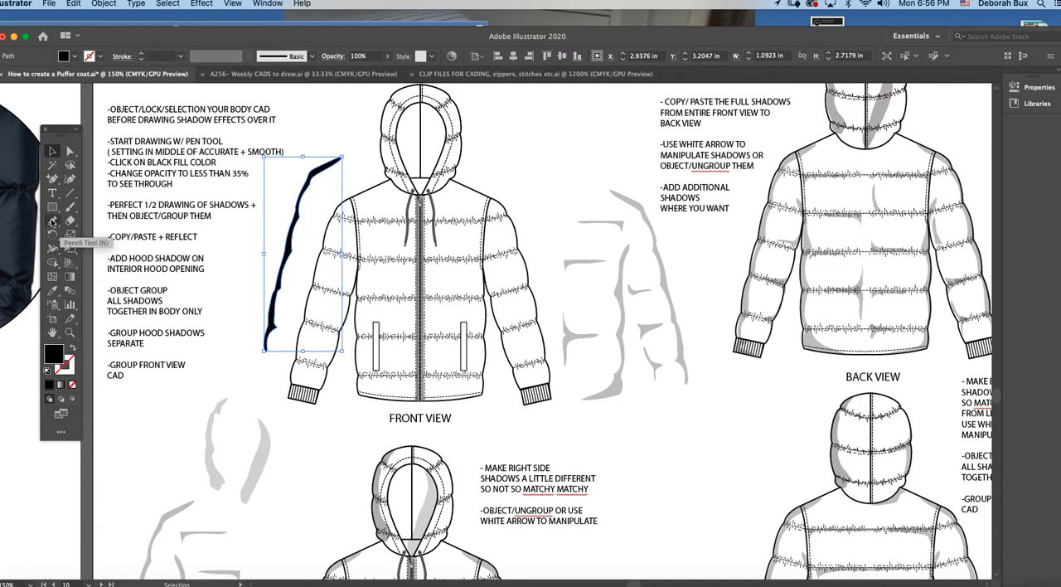
double_click(53, 222)
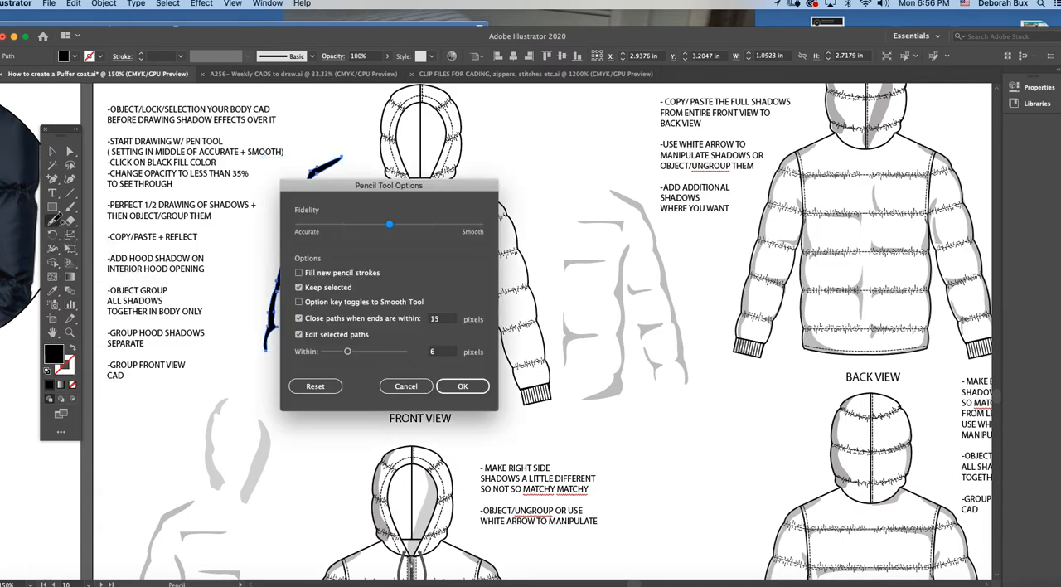
left_click_drag(346, 190, 295, 175)
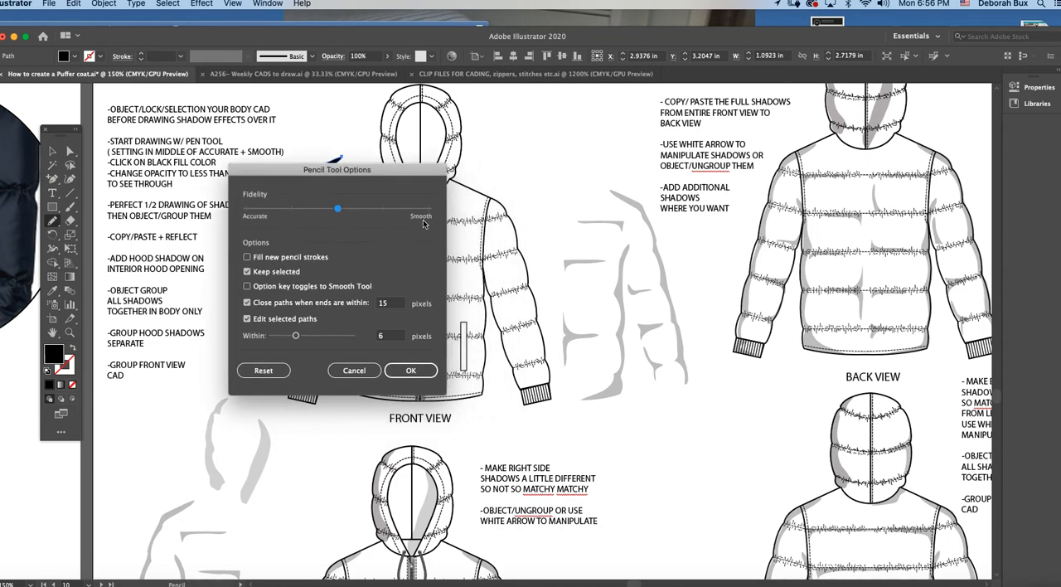
left_click(404, 373)
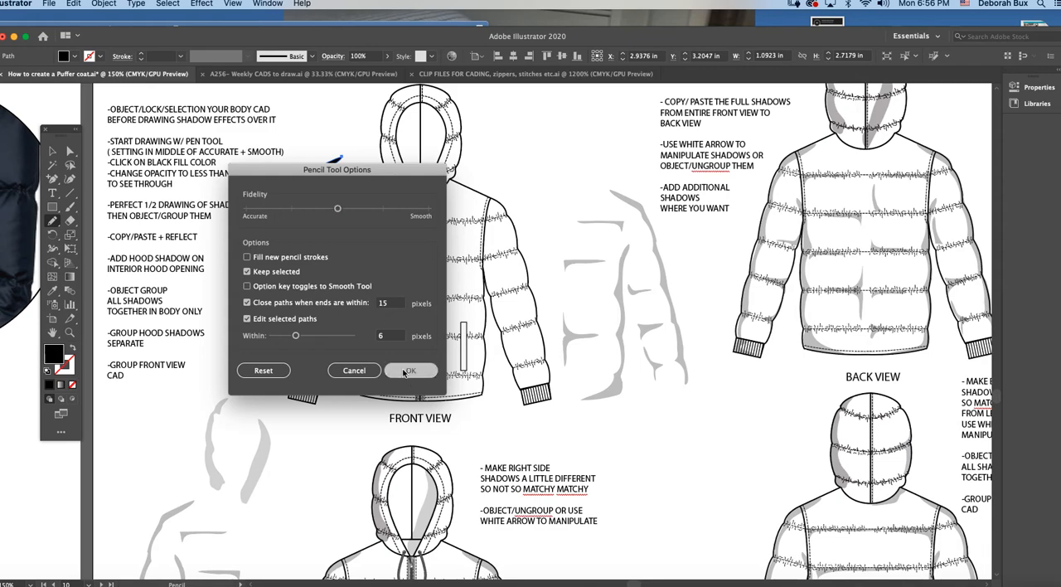
Step: Draw a closed Pencil shadow outline along the front-view jacket's left sleeve from cuff to shoulder, about 1.13 in wide and 2.75 in high
left_click(69, 333)
left_click(461, 286)
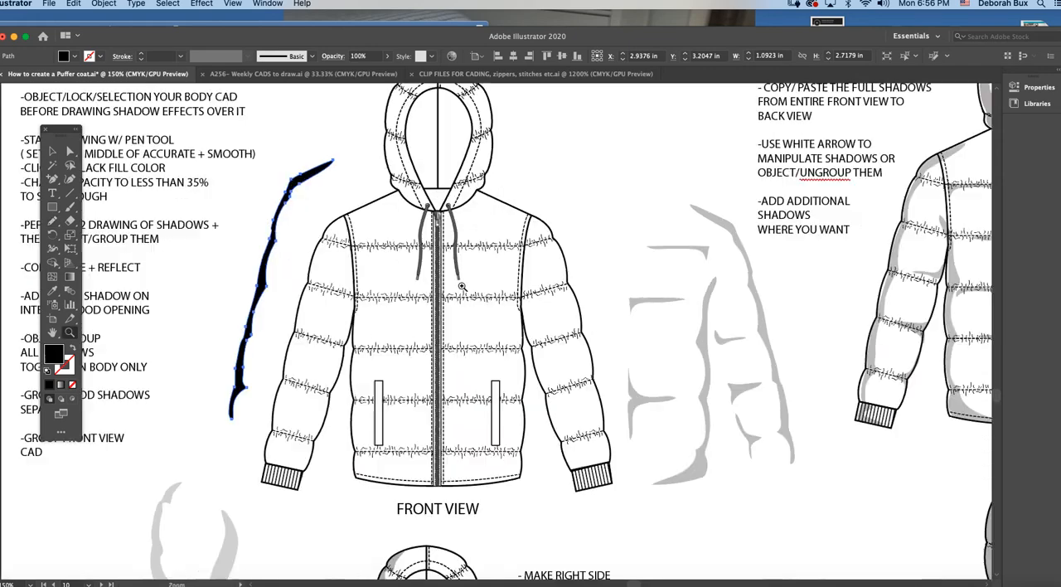
left_click(432, 282)
scroll(433, 285, "down", 2)
scroll(432, 285, "left", 4)
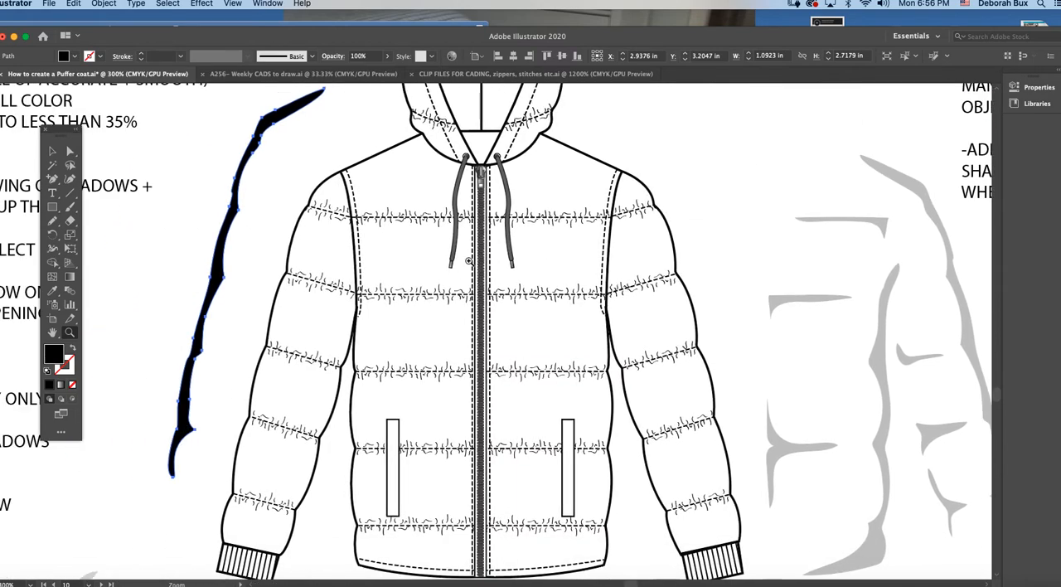
scroll(382, 274, "down", 1)
left_click(382, 274, "alt")
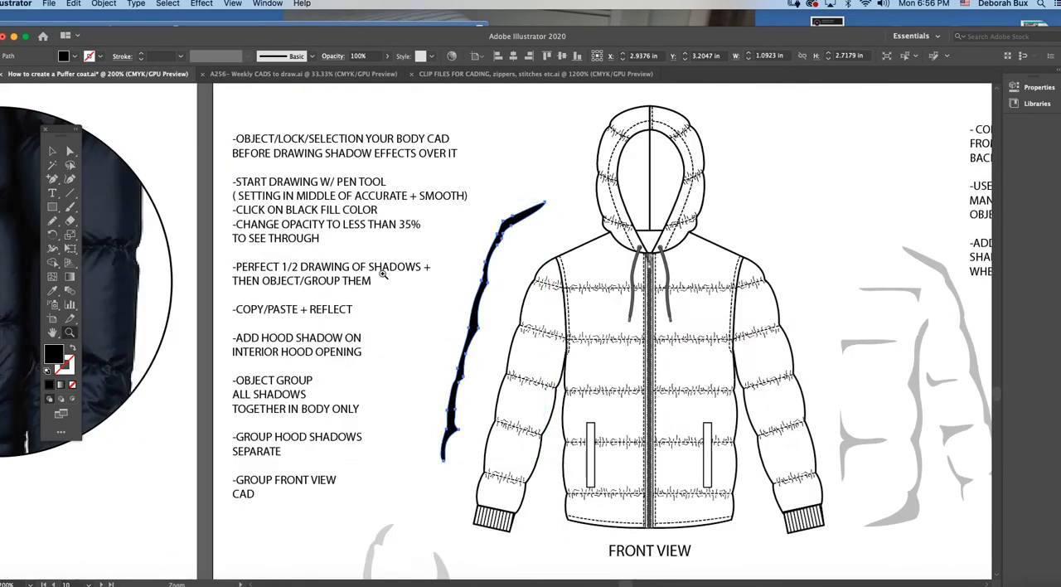
scroll(524, 283, "right", 5)
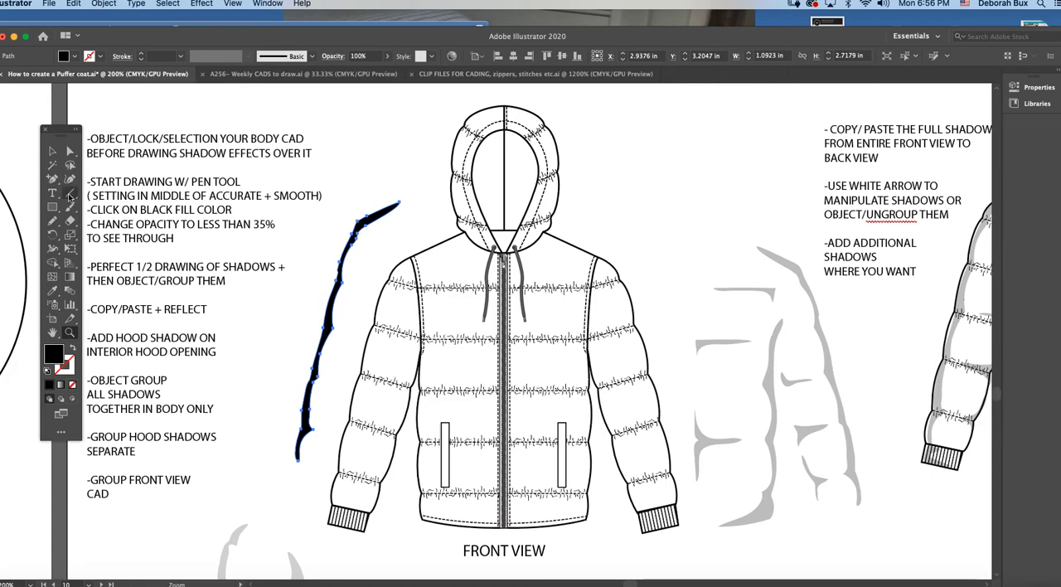
left_click(54, 221)
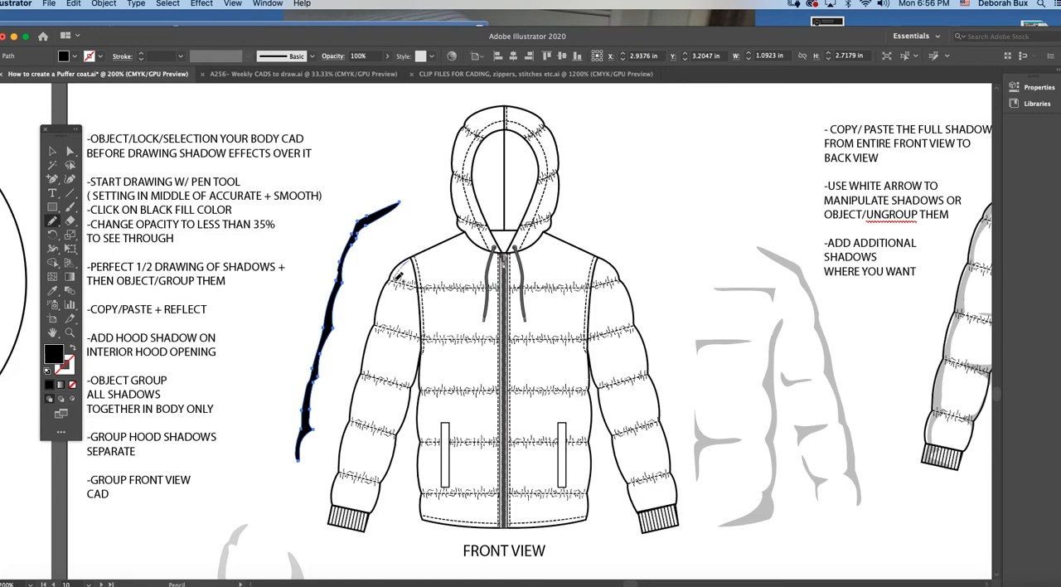
mouse_move(393, 286)
left_mouse_down()
mouse_move(336, 505)
mouse_move(353, 397)
mouse_move(394, 278)
left_mouse_up()
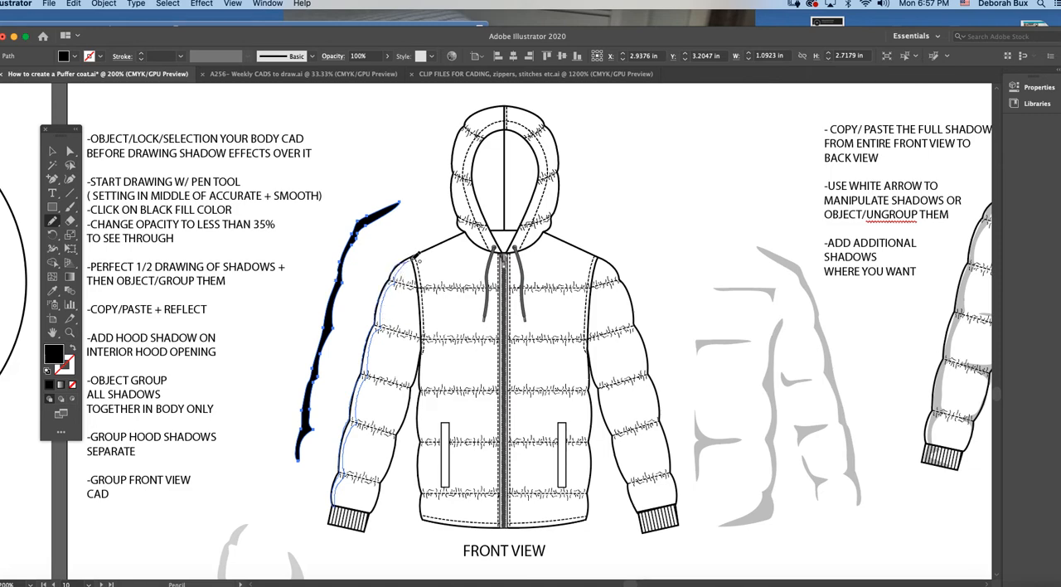
left_click_drag(431, 244, 437, 246)
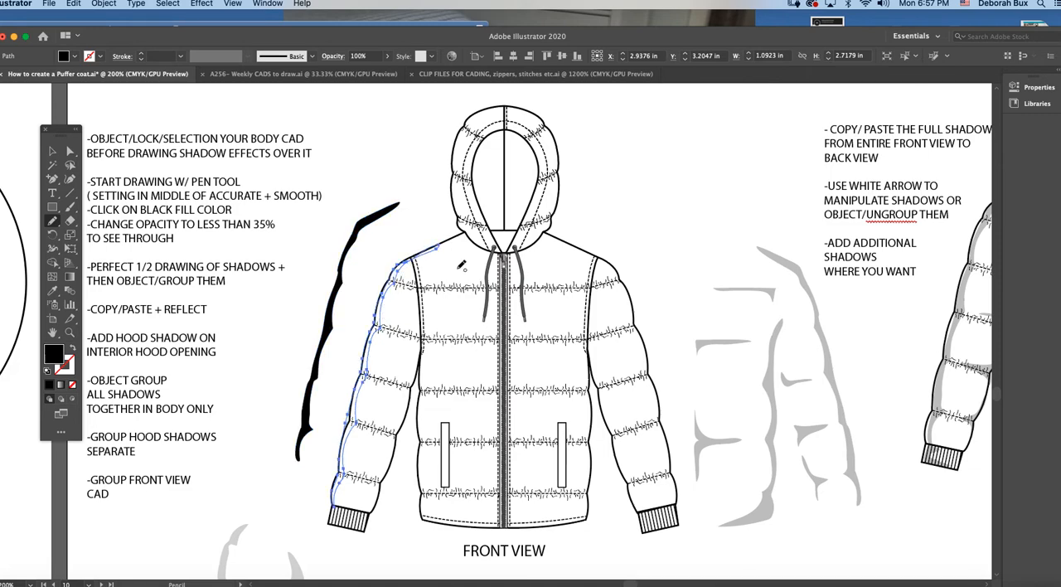
Step: Fill the drawn sleeve shadow outline with black (K 100%) and deselect it
double_click(54, 354)
key("Escape")
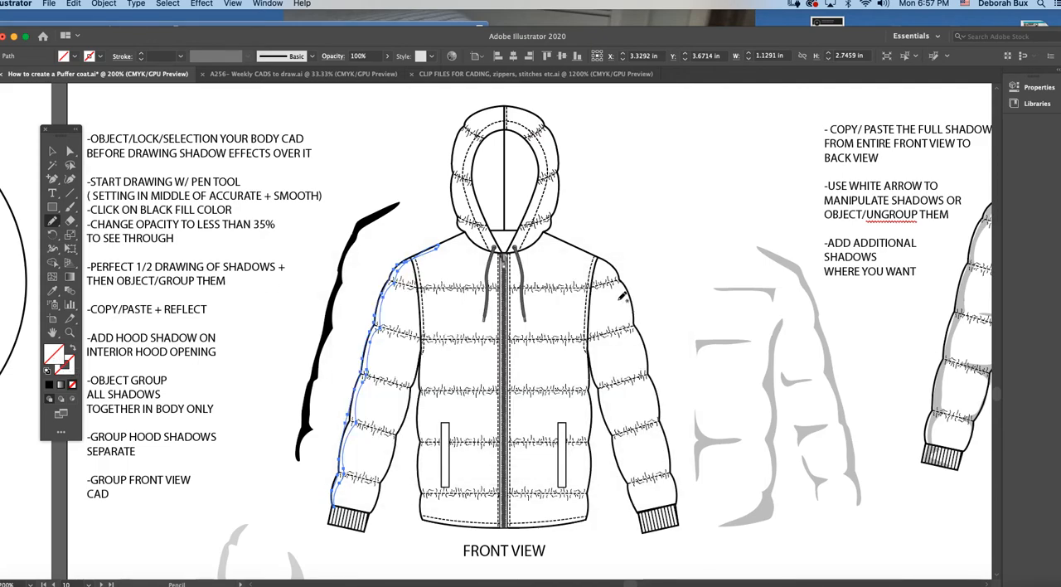
left_click(269, 4)
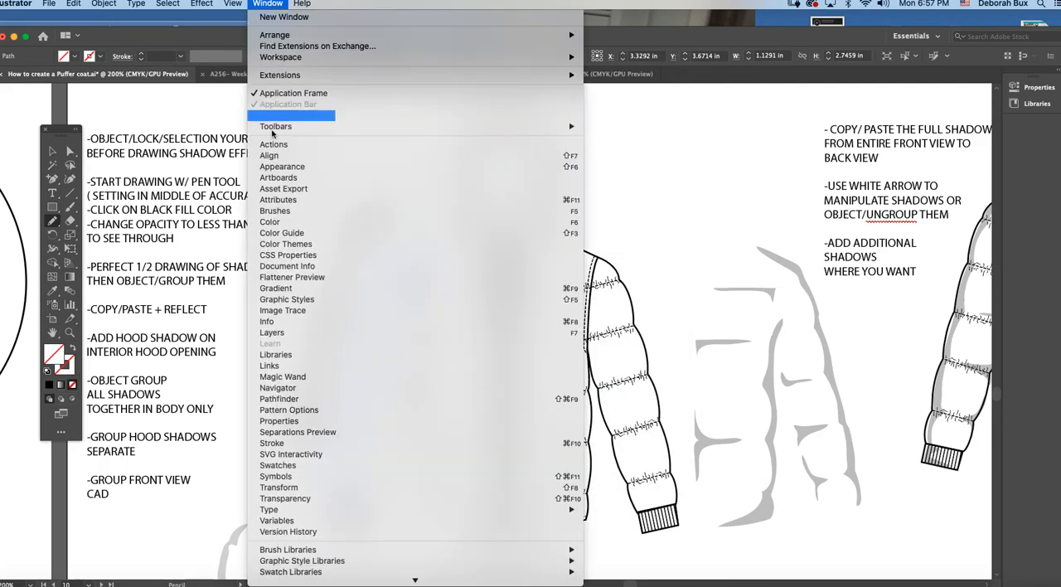
left_click(332, 221)
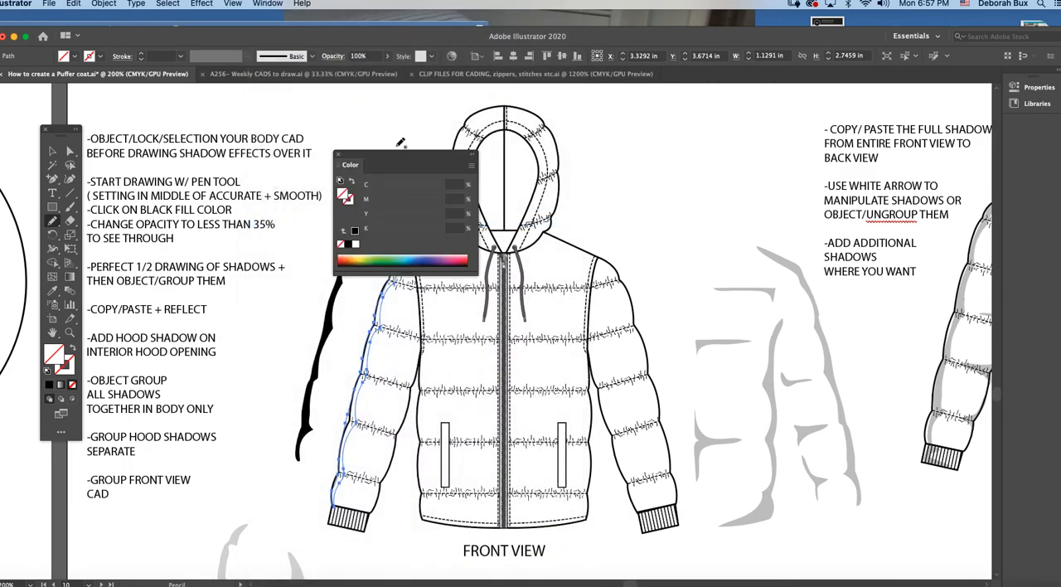
left_click_drag(397, 158, 258, 144)
left_click(208, 229)
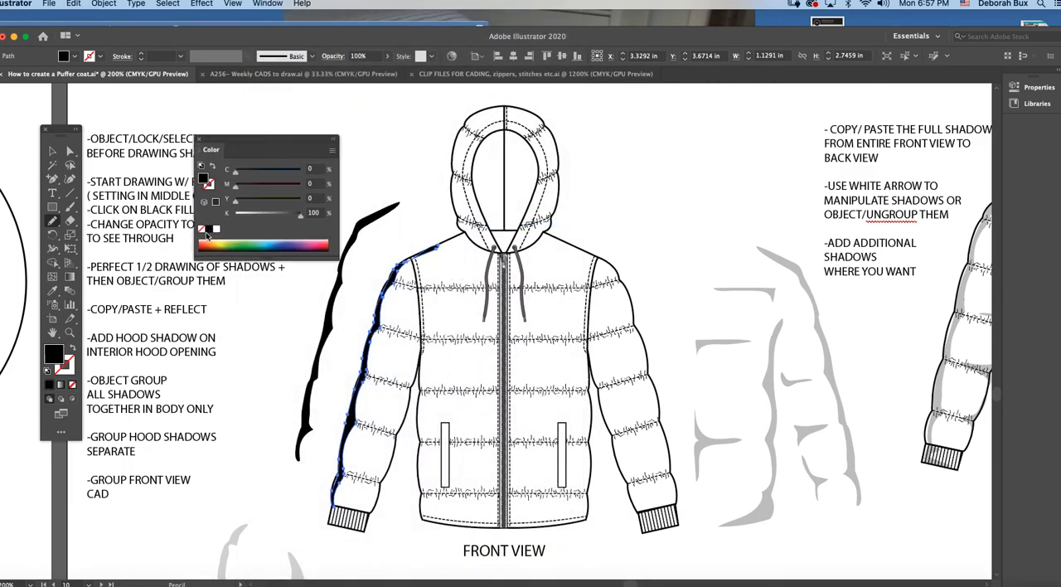
left_click(51, 151)
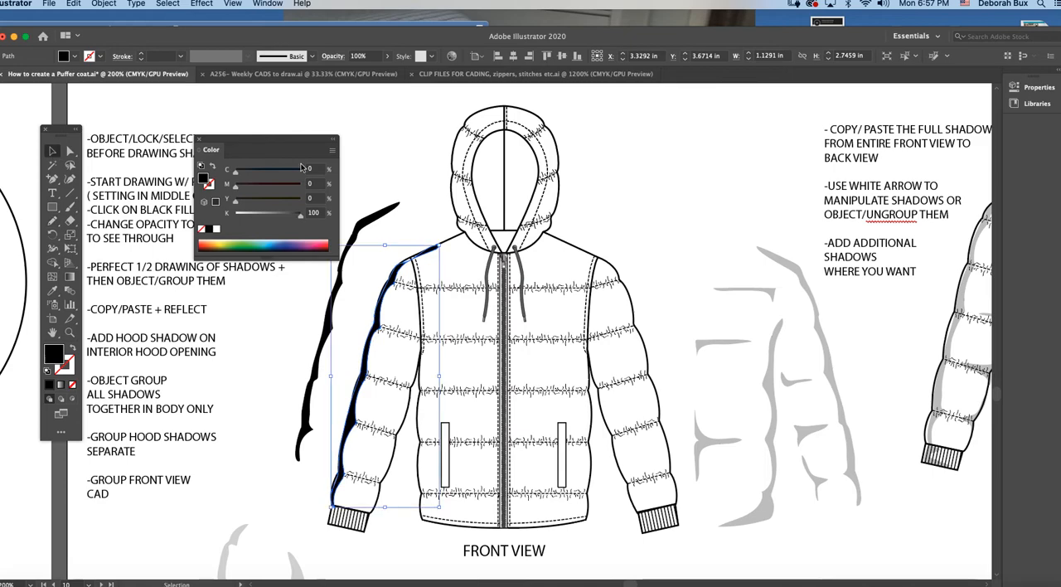
left_click(433, 276)
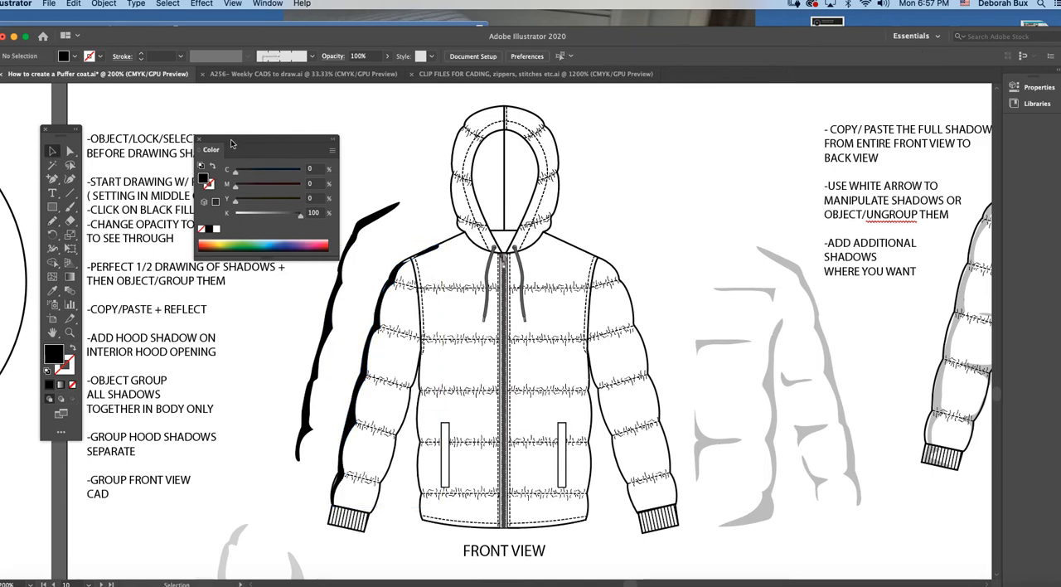
left_click(197, 140)
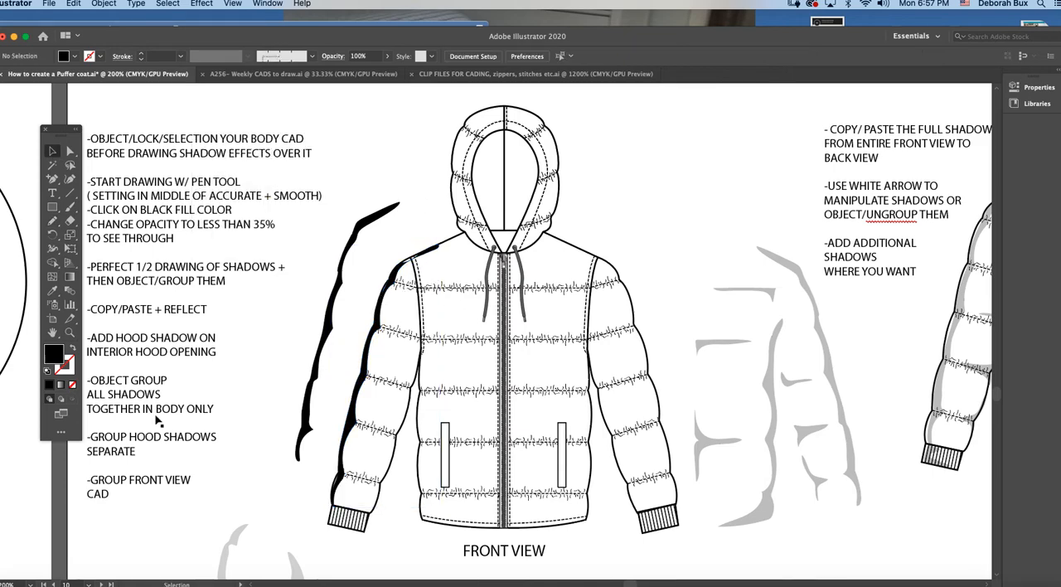
Step: Delete the freshly drawn sleeve shadow and move the ready-made black shadow onto the jacket's left sleeve edge
left_click(70, 332)
left_click(547, 365)
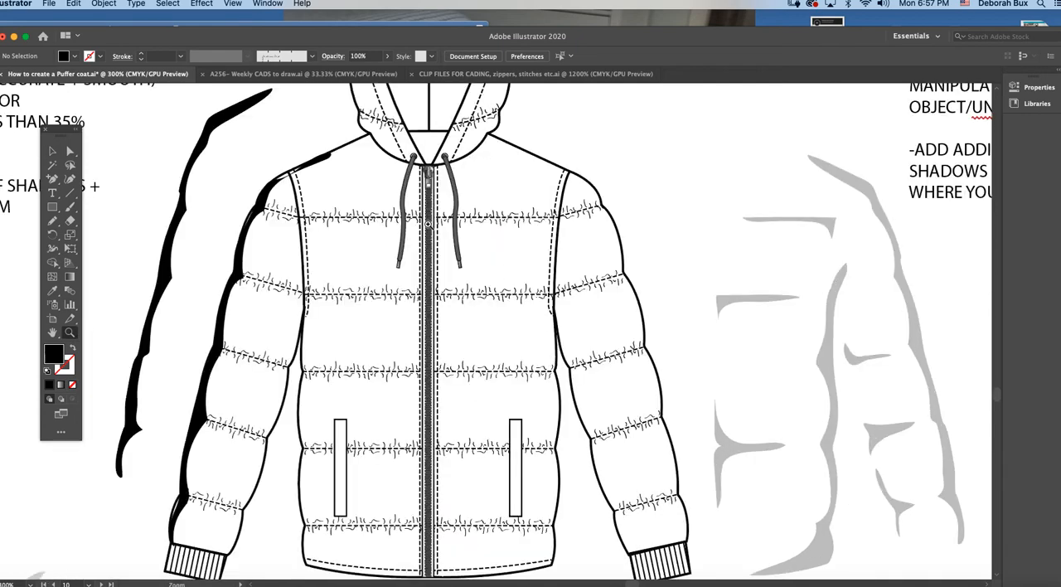
left_click(52, 151)
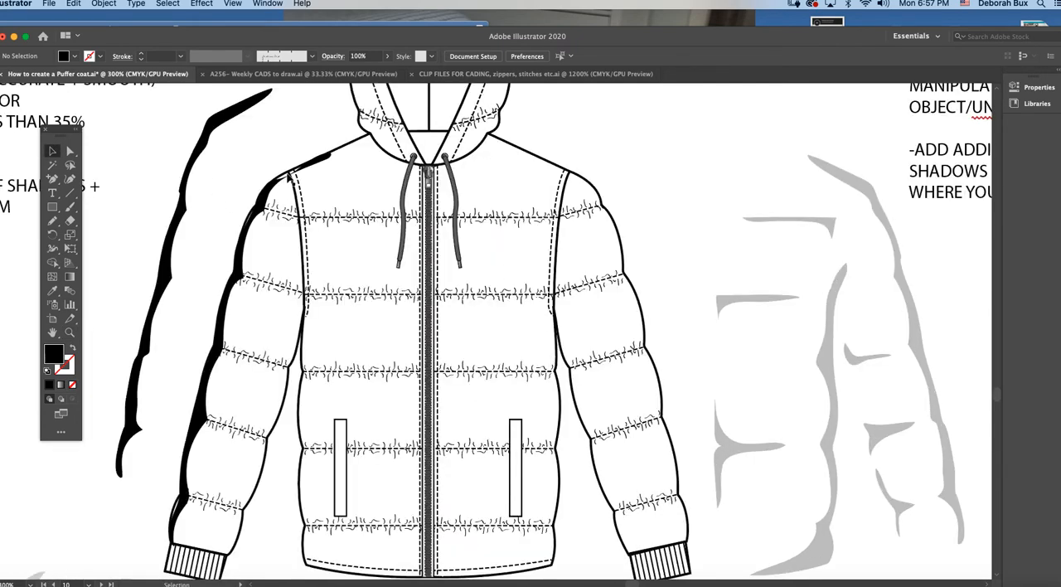
left_click(272, 193)
key("Delete")
left_click_drag(205, 135, 265, 200)
scroll(296, 162, "down", 5)
scroll(296, 161, "up", 3)
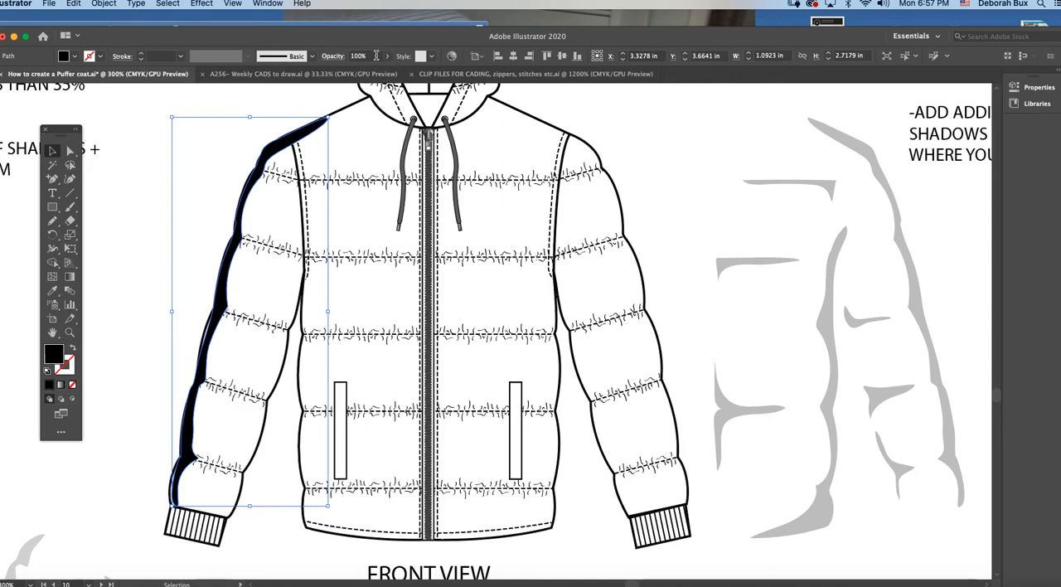
Step: Lower the black sleeve shadow's opacity to 30% and deselect it
left_click(267, 5)
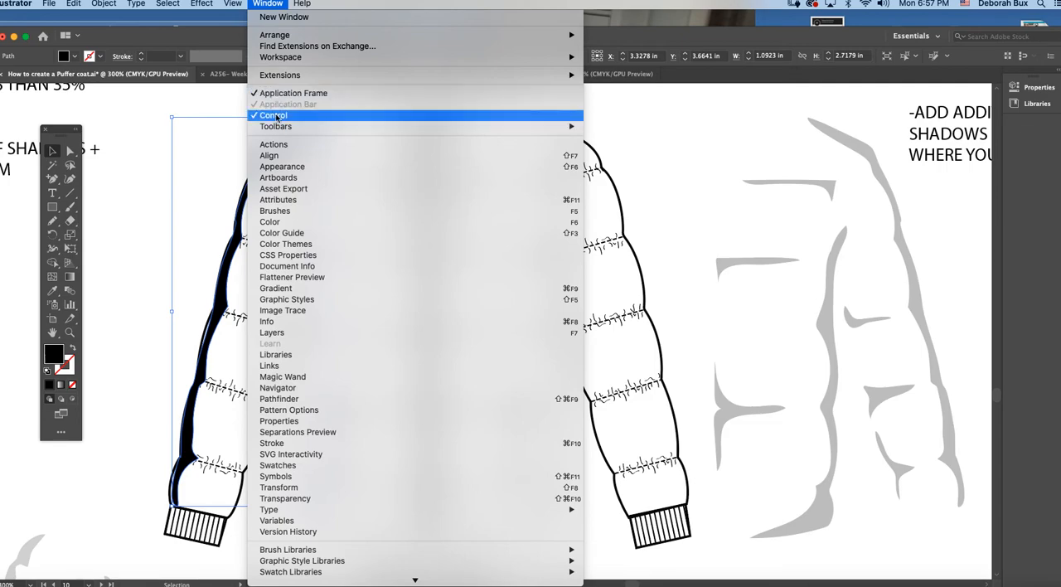
left_click(327, 91)
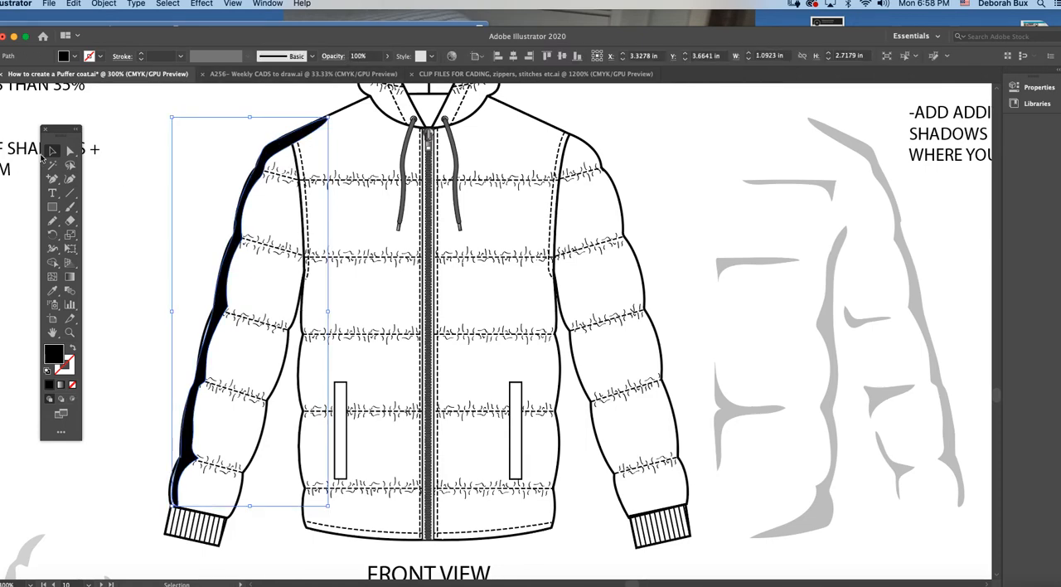
left_click(387, 56)
left_click_drag(386, 72, 355, 74)
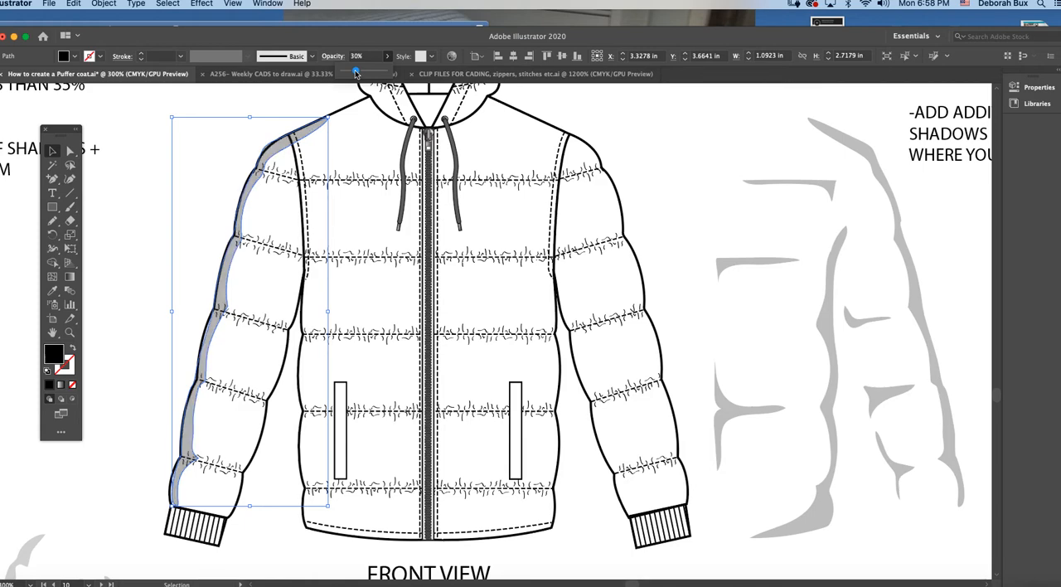
left_click(318, 105)
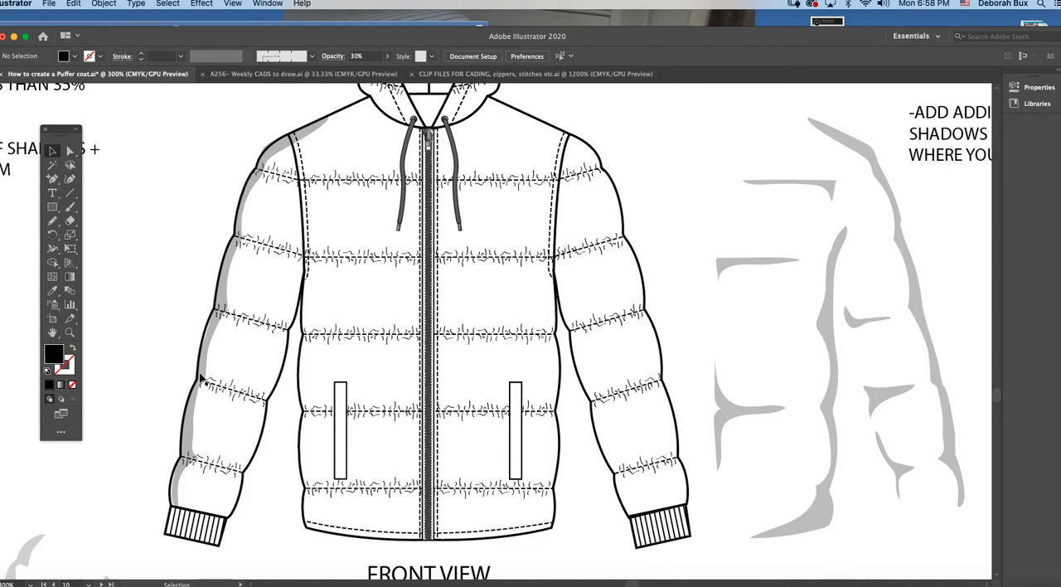
Step: Reshape the front view's left sleeve shadow with Direct Selection, moving an anchor point near the shoulder to follow the sleeve outline
left_click(205, 353)
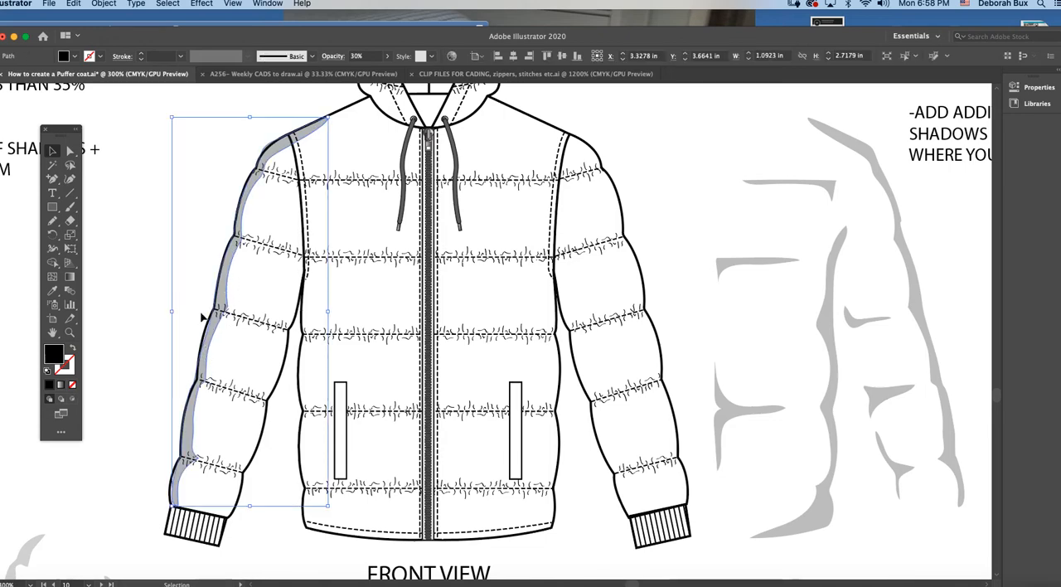
left_click(387, 55)
left_click(284, 108)
left_click(71, 150)
left_click(274, 149)
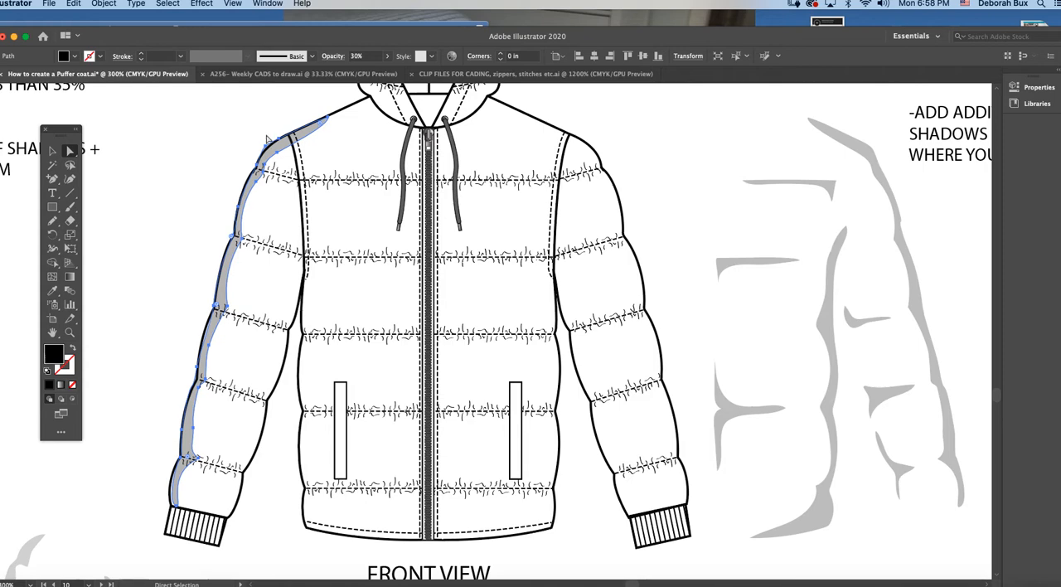
left_click(292, 118)
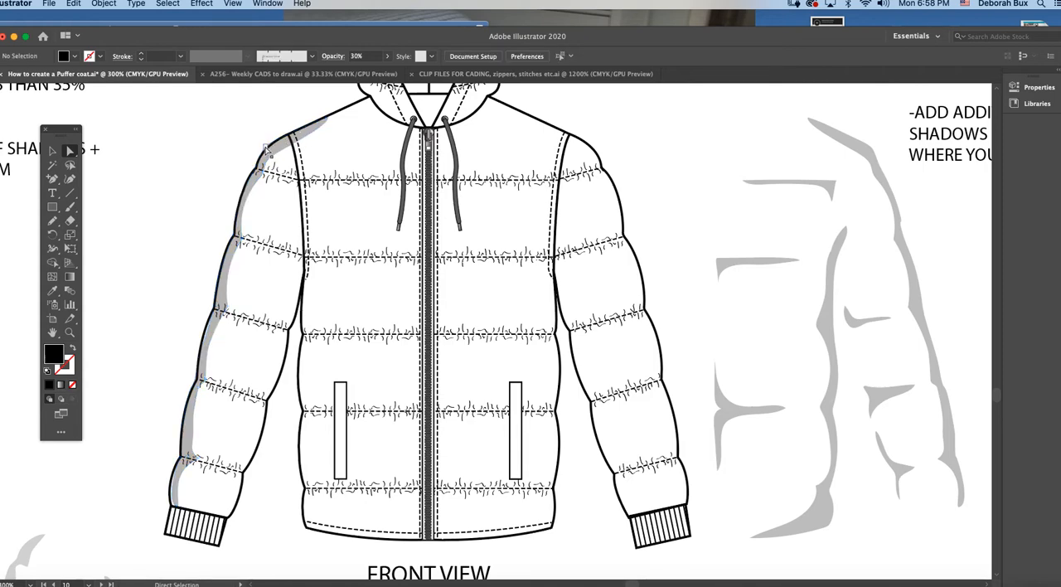
left_click(267, 148)
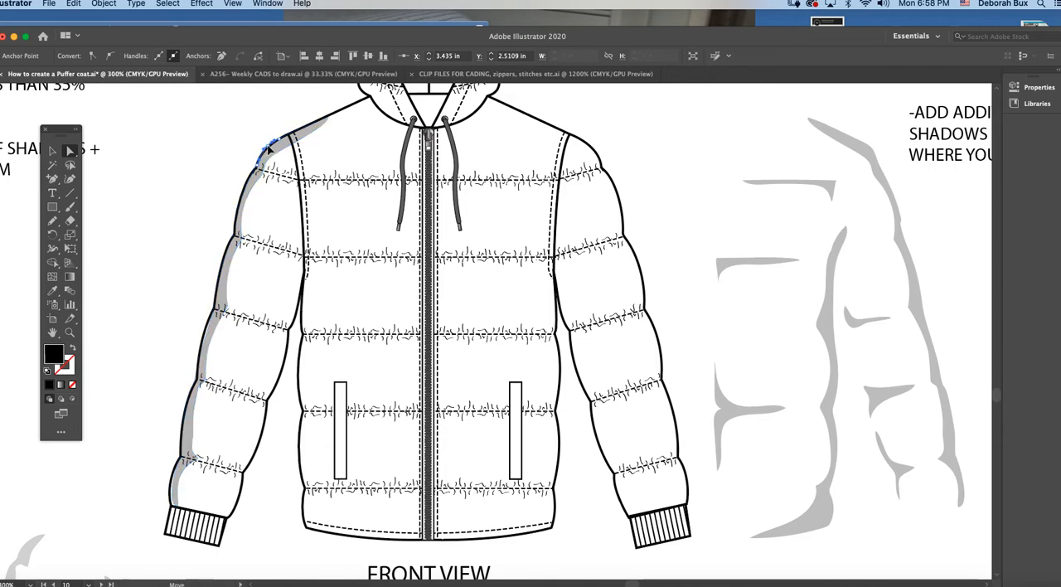
left_click_drag(269, 148, 292, 134)
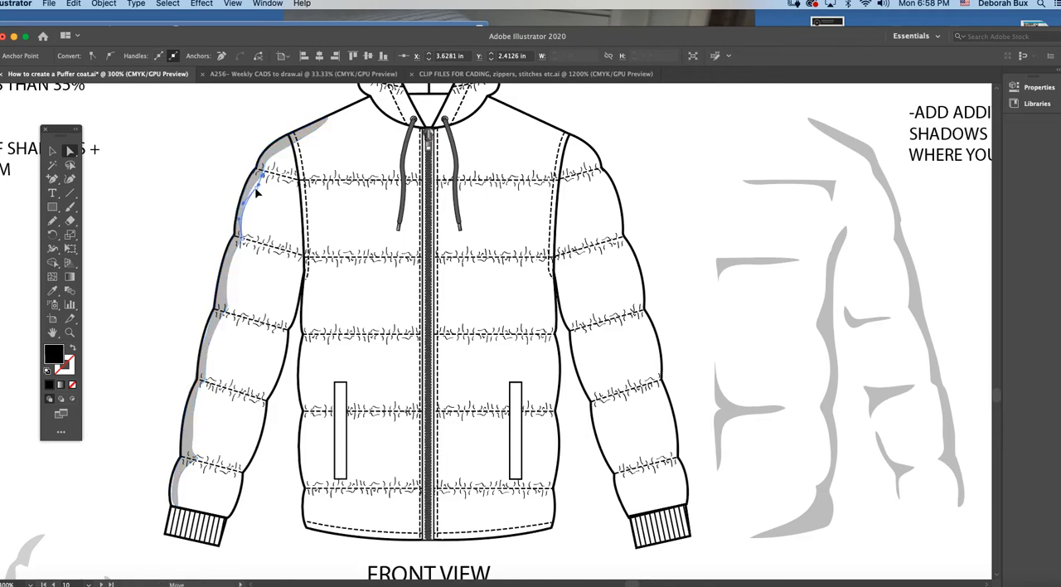
left_click(242, 189)
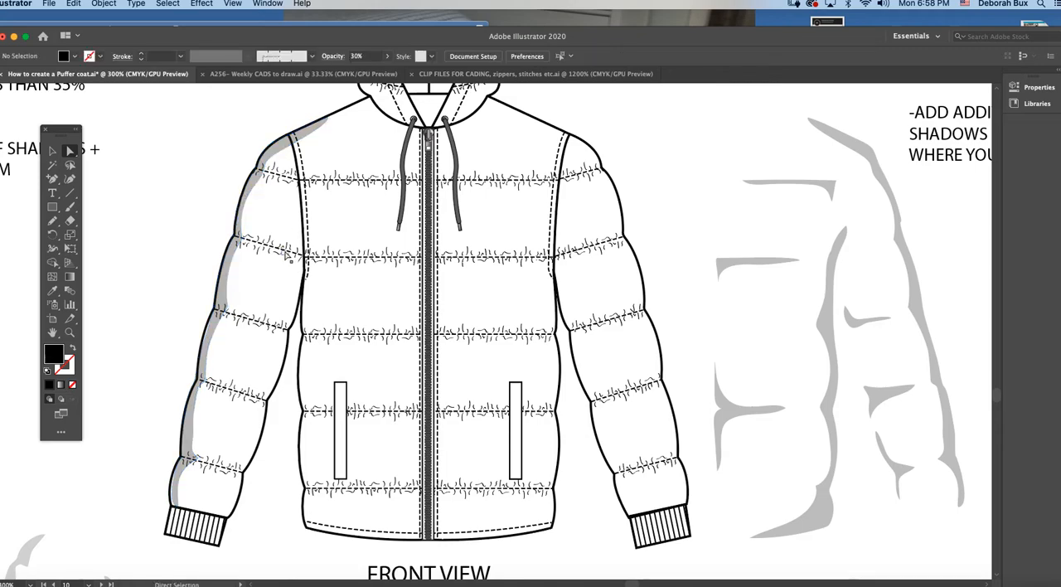
Step: Move the single left sleeve shadow off the front-view jacket into the empty area beside it
key("super+minus")
key("super+minus")
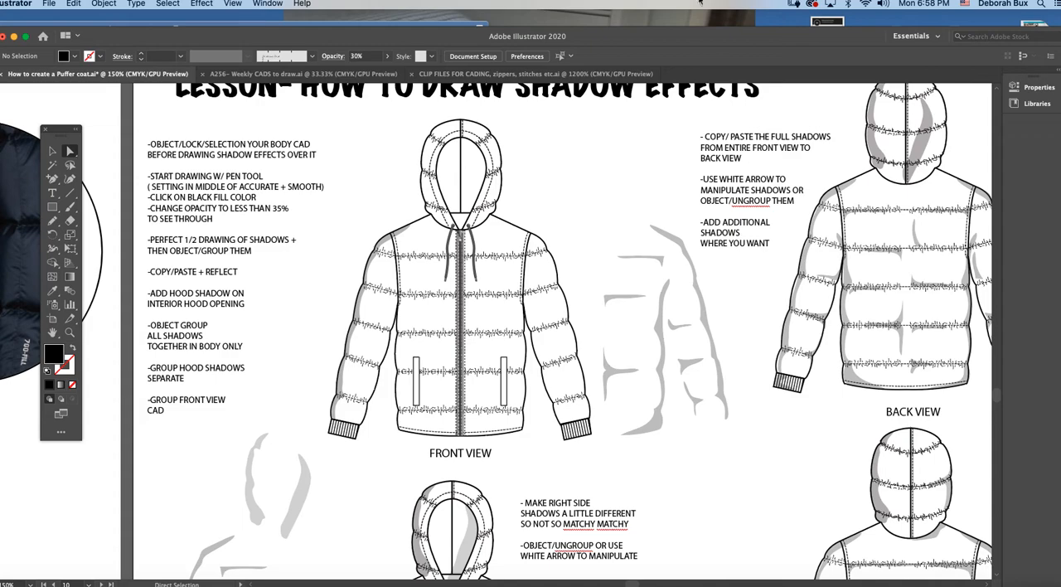
scroll(517, 325, "right", 5)
scroll(517, 326, "down", 2)
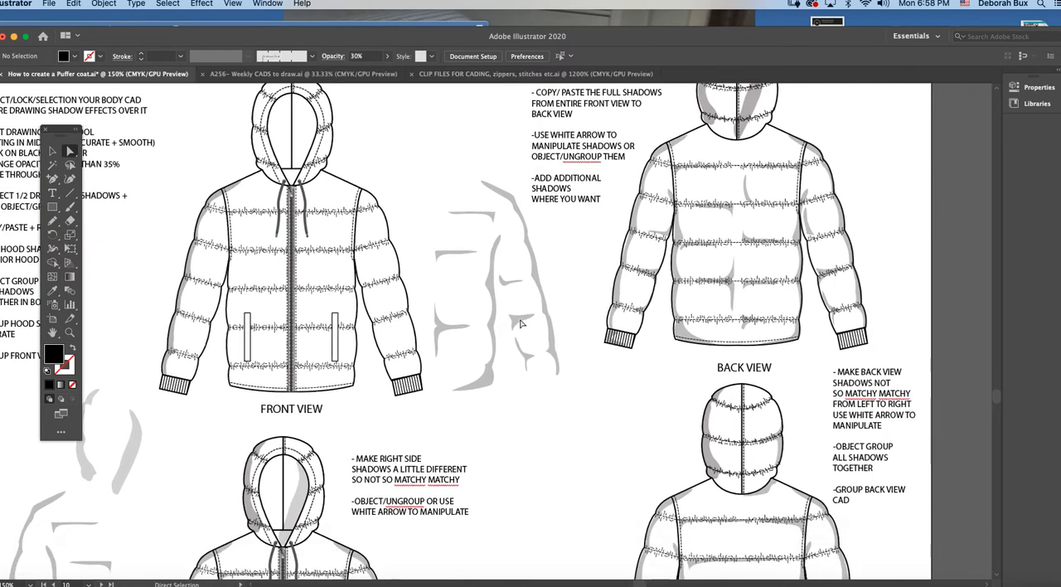
left_click(52, 151)
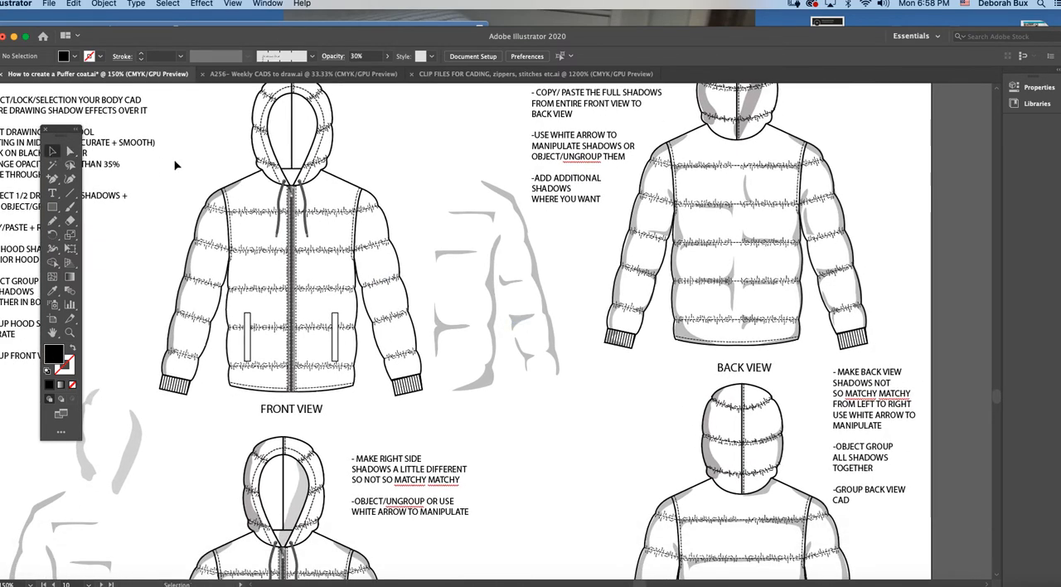
key("super+minus")
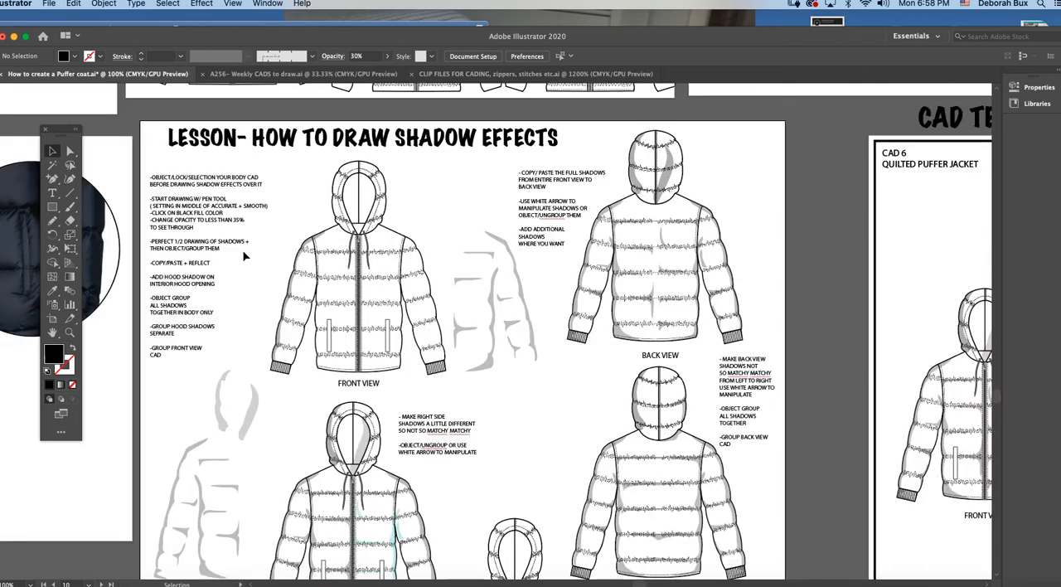
left_click_drag(307, 247, 282, 224)
Step: Place the ready-made left-half body, sleeve and hood shadows onto the upper front-view jacket and deselect them
scroll(234, 429, "down", 5)
left_click_drag(157, 251, 371, 239)
scroll(260, 431, "up", 3)
scroll(259, 421, "up", 2)
key("z")
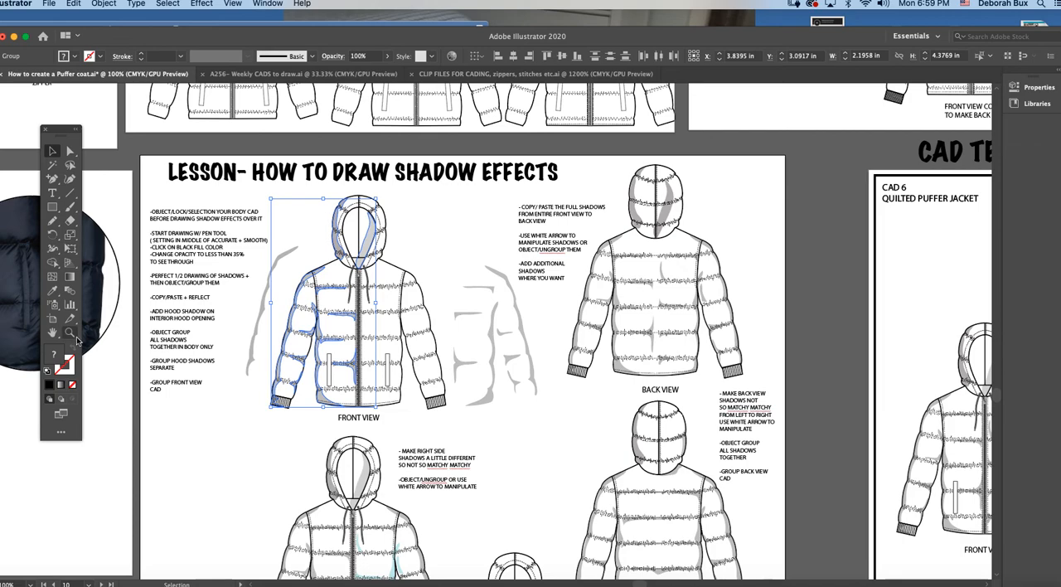
left_click(385, 341)
left_click_drag(566, 322, 572, 322)
scroll(472, 319, "up", 1)
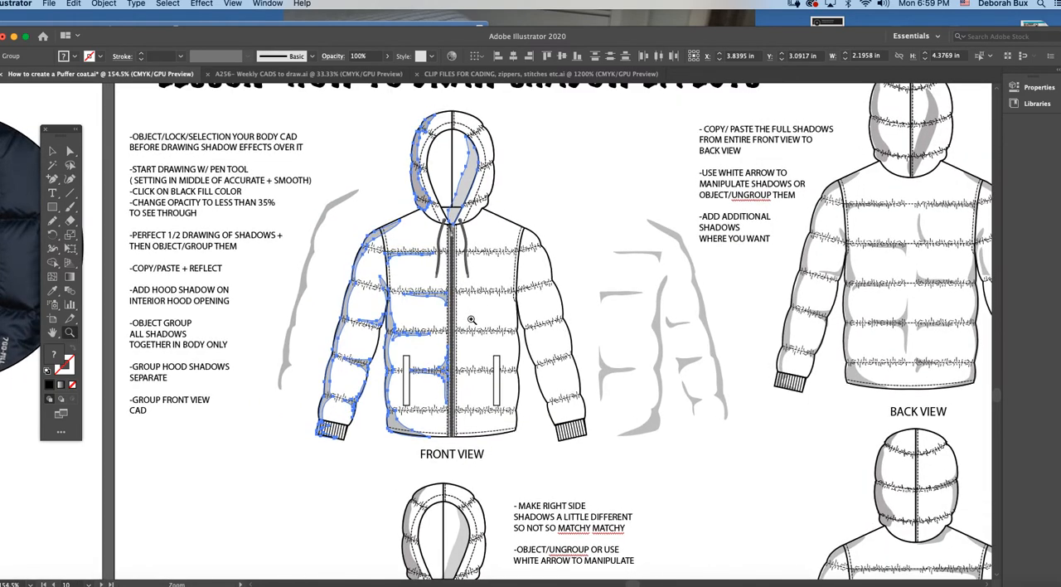
scroll(472, 320, "right", 3)
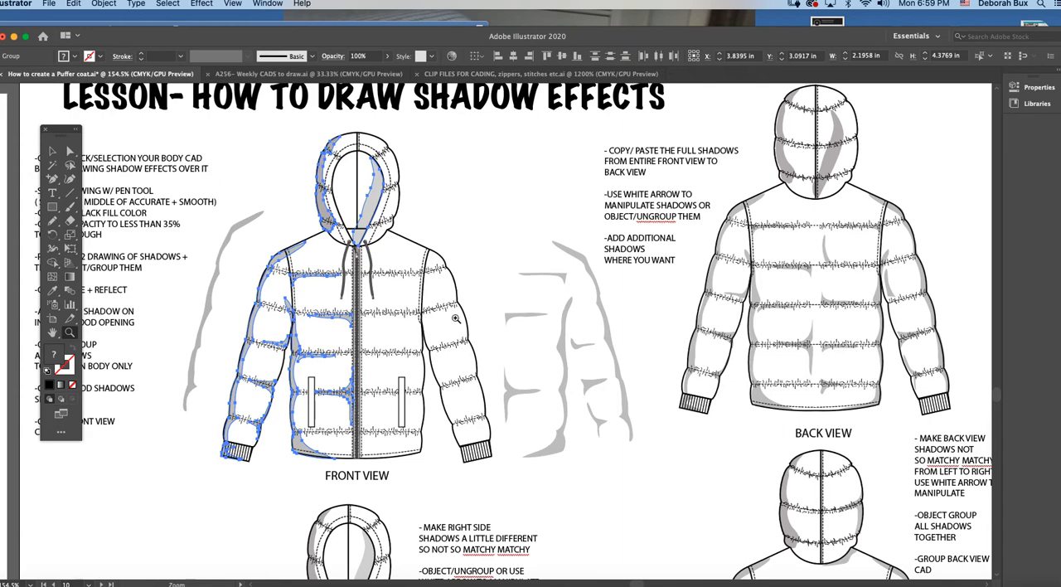
left_click(51, 151)
left_click(277, 184)
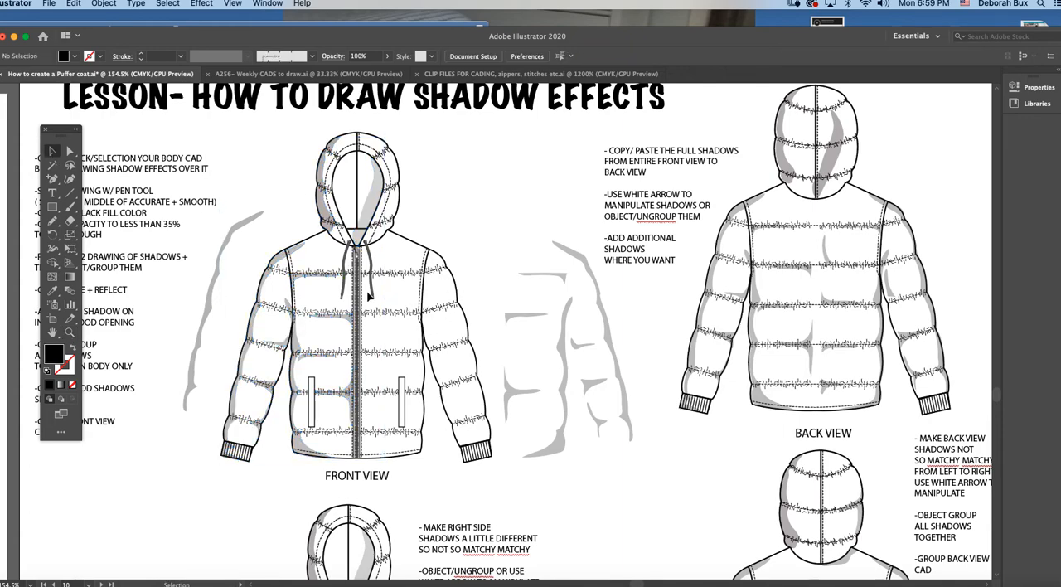
Step: Select the left-half body shadow group and the hood shadow group in turn to examine how they are grouped
scroll(370, 296, "right", 1)
left_click(70, 331)
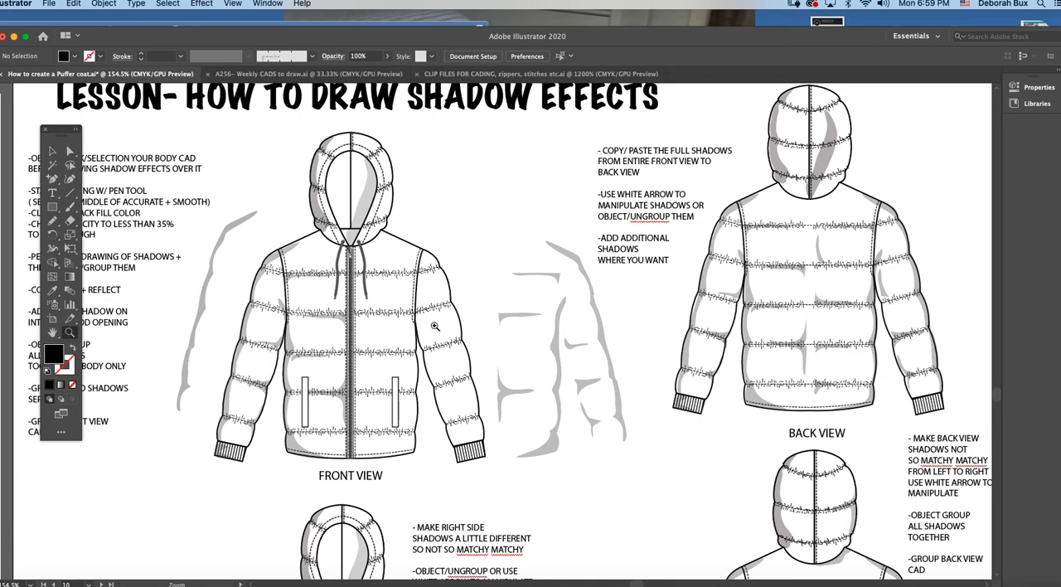
left_click(431, 326)
left_click(51, 151)
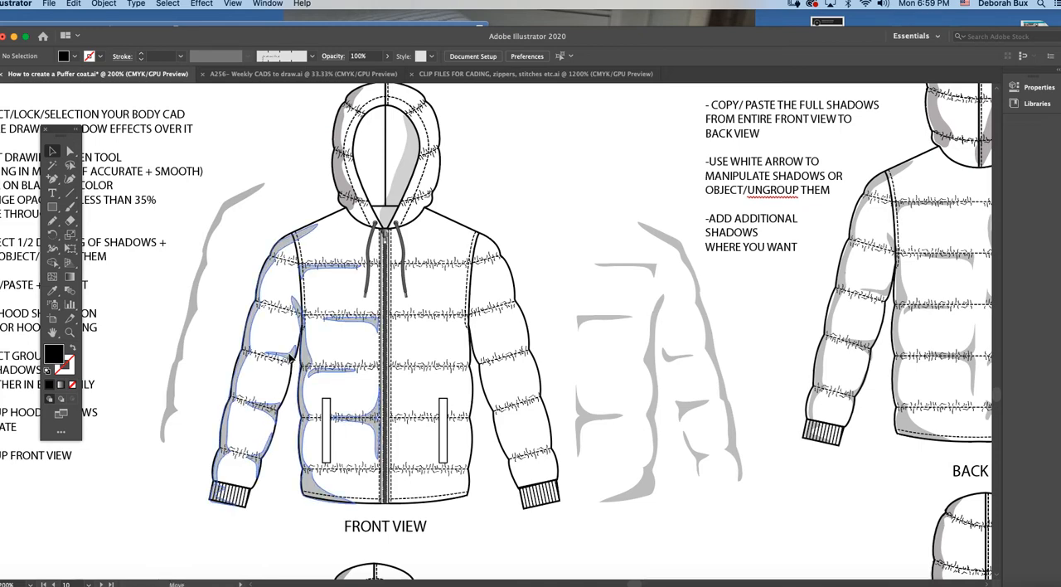
left_click(280, 365)
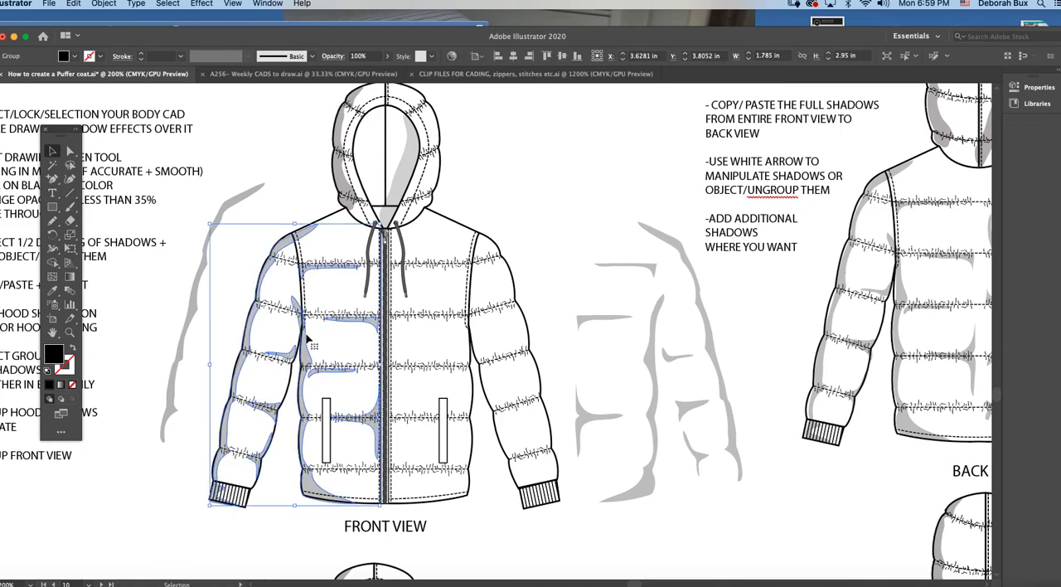
left_click(302, 337)
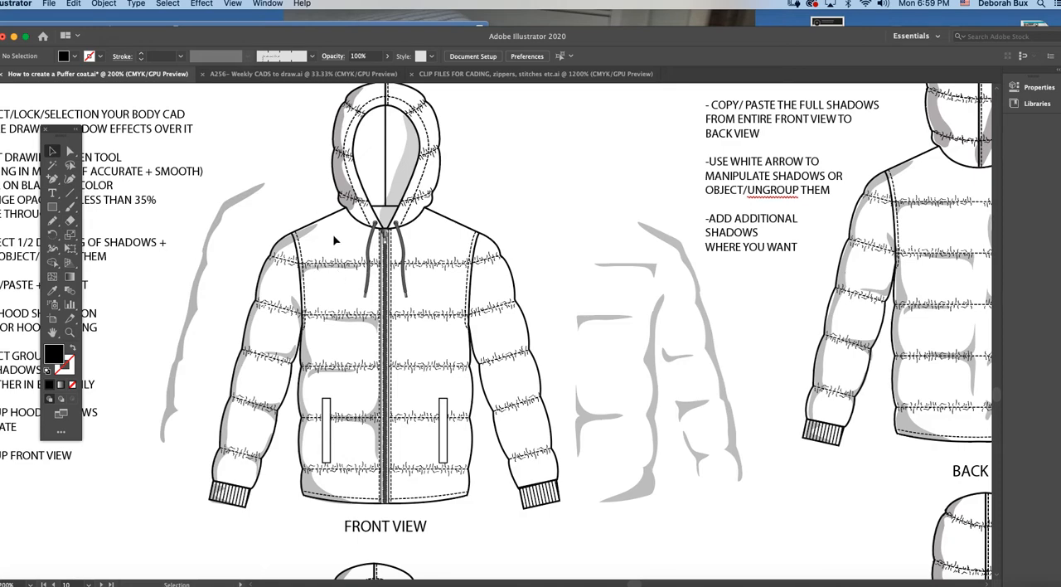
left_click(301, 238)
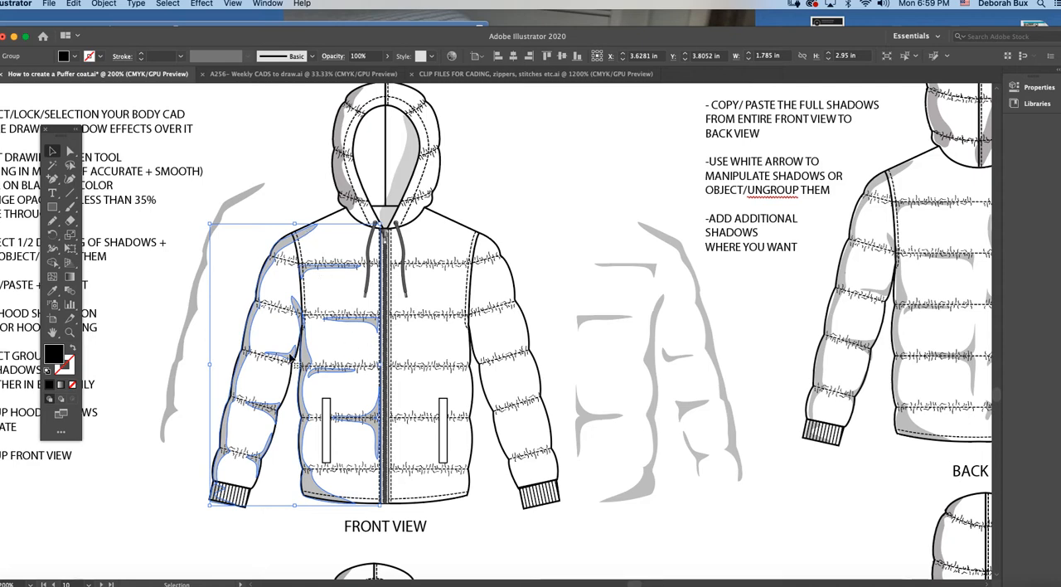
left_click(343, 178)
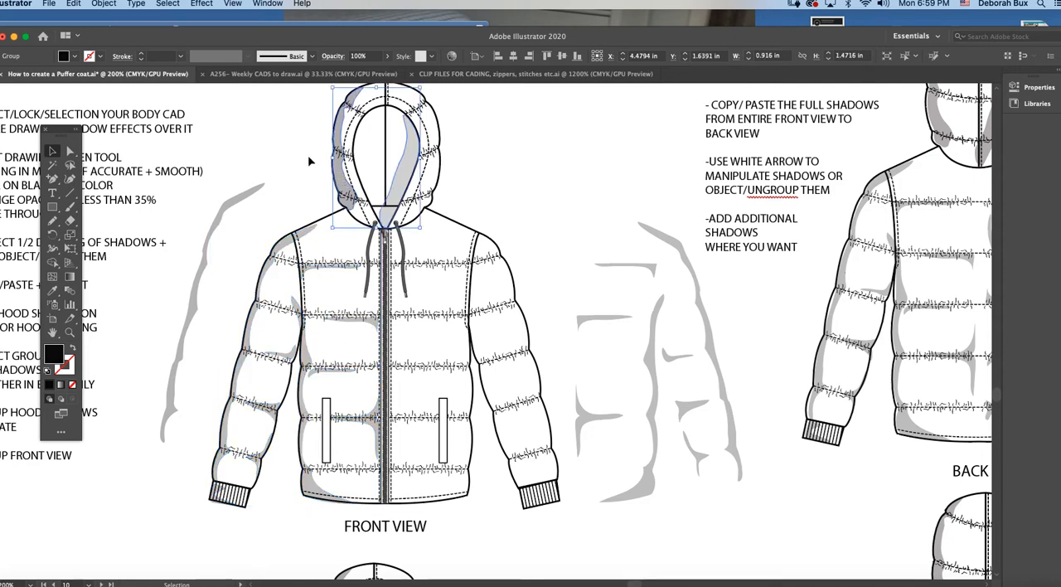
left_click(305, 236)
Step: Move the mirrored shadow group onto the right half of the upper front-view jacket, aligned to the zipper and sleeve, and deselect it
left_click(652, 272)
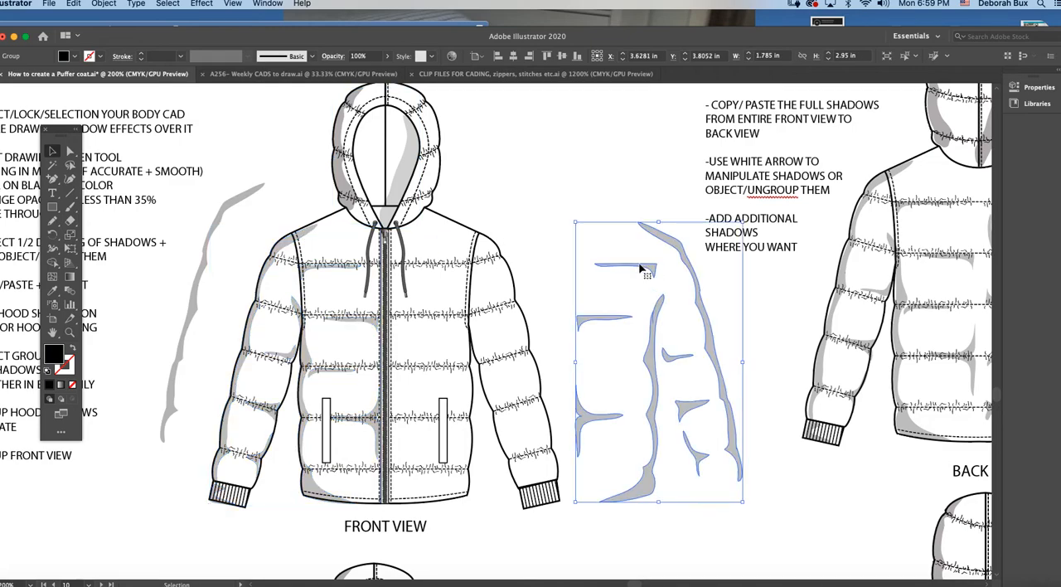
left_click_drag(652, 272, 468, 268)
left_click(504, 243)
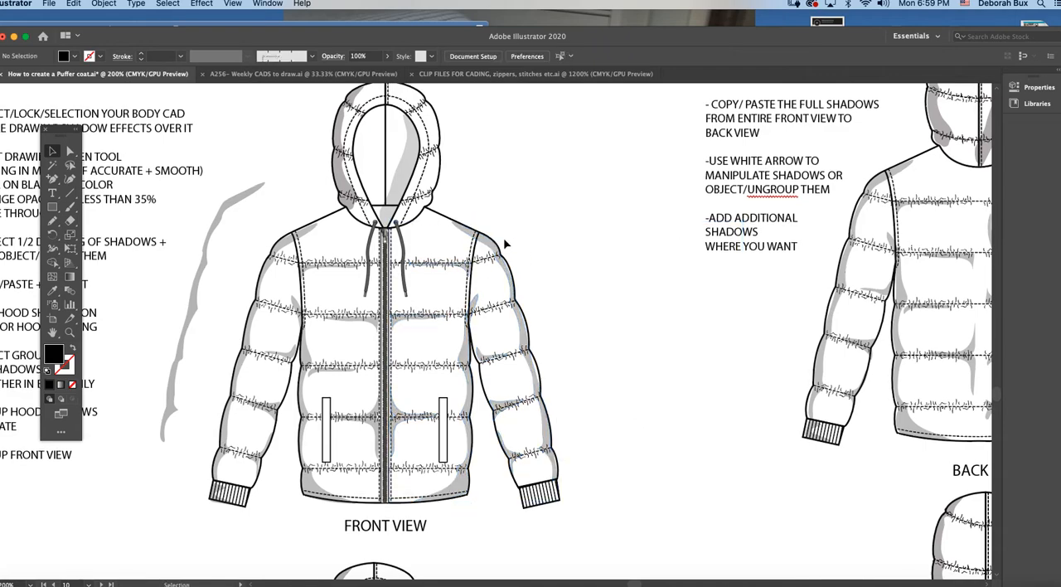
scroll(505, 243, "down", 1)
left_click(523, 309)
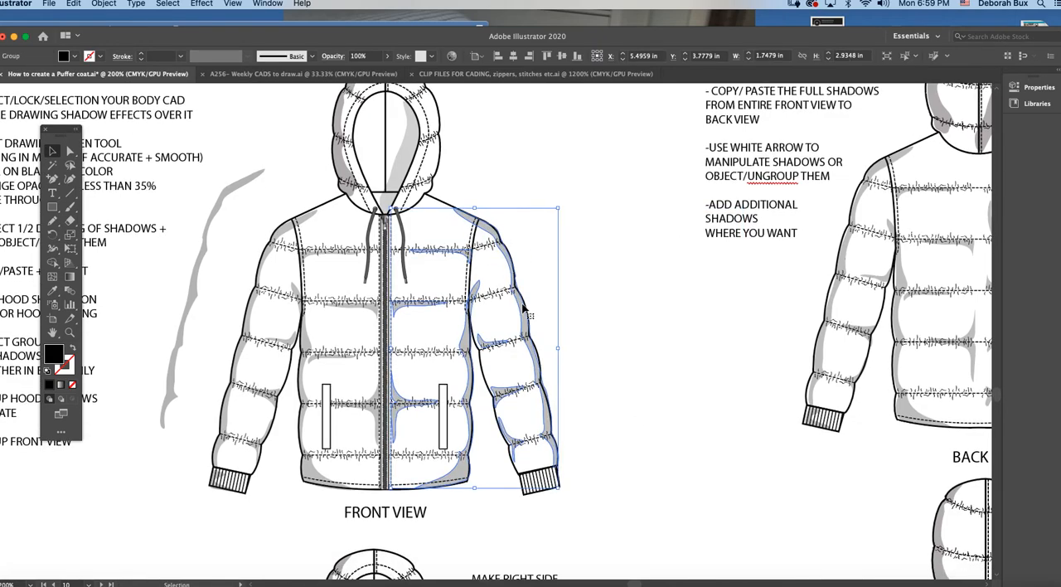
left_click(519, 288)
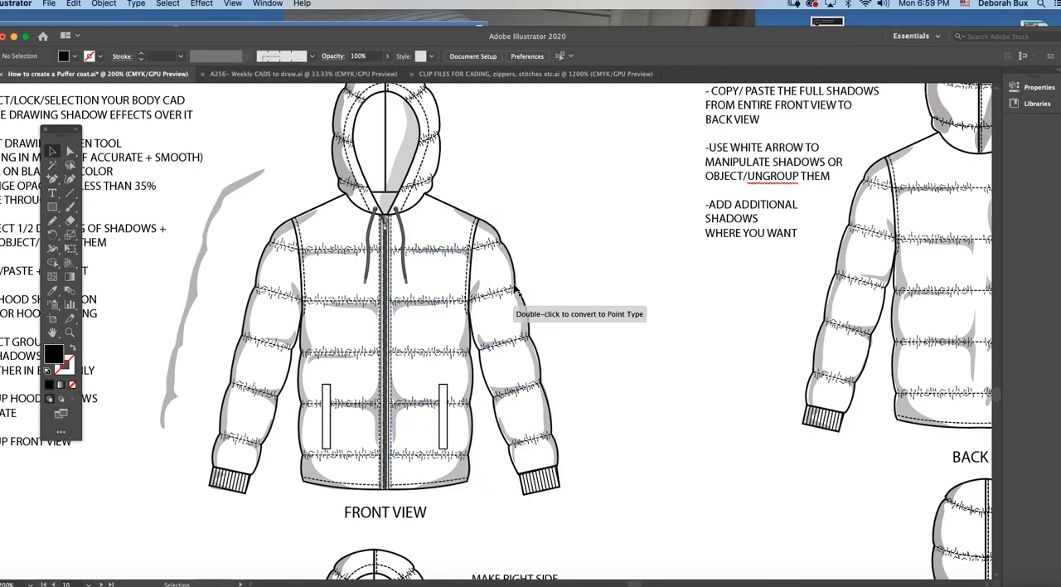
Step: On the lower front view, pull down the zipper-side corner anchor of the teal shadow along the pocket-level quilting seam
scroll(535, 332, "right", 1)
scroll(529, 326, "down", 1)
scroll(529, 326, "right", 8)
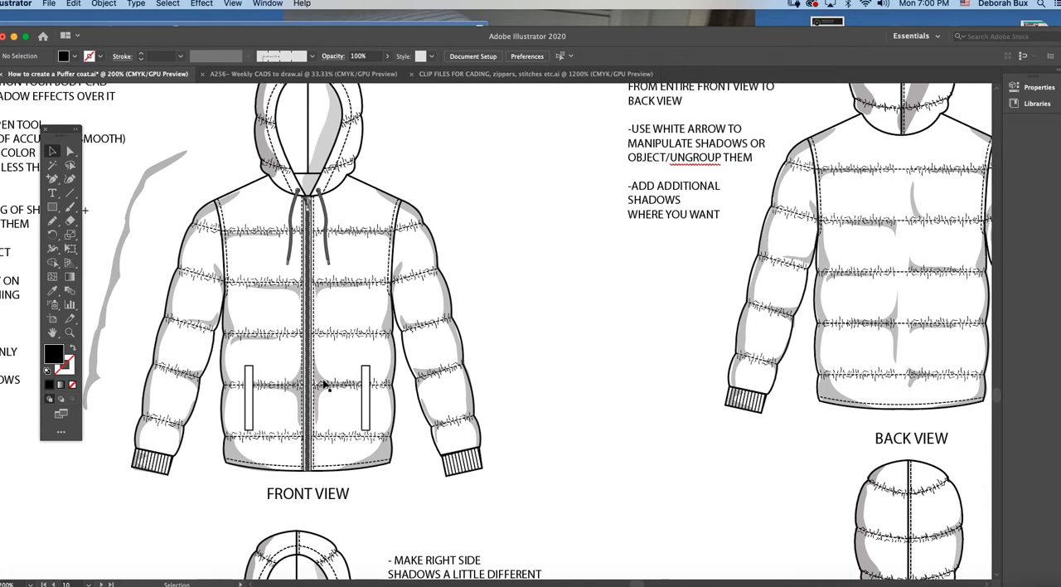
scroll(324, 384, "up", 1)
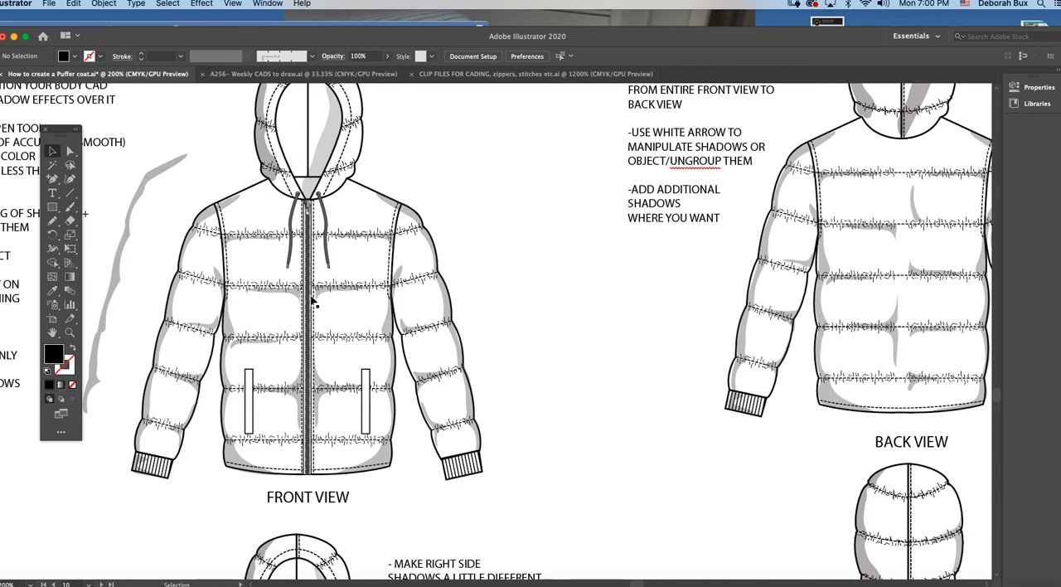
scroll(320, 386, "down", 1)
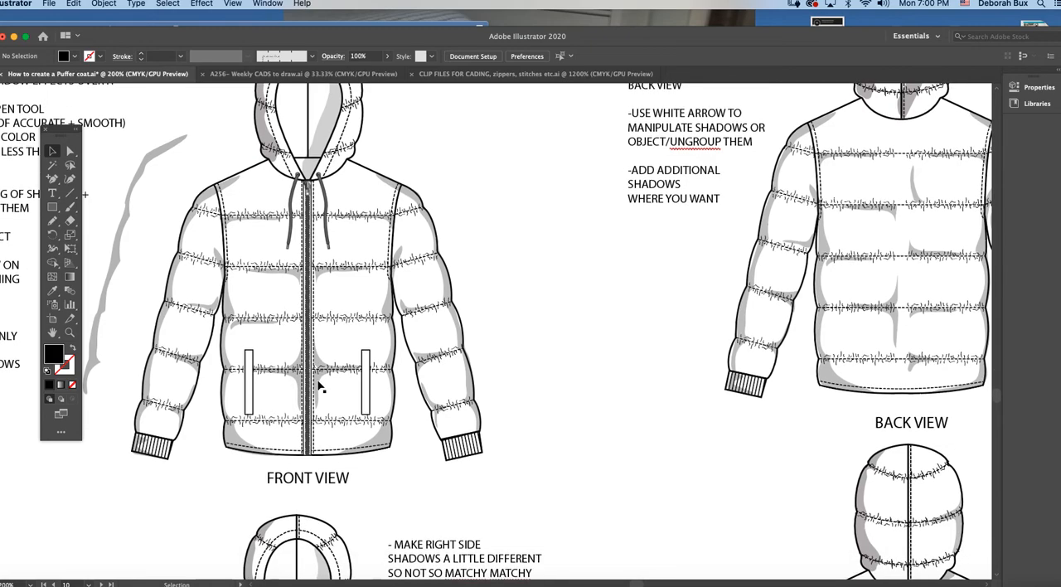
scroll(346, 353, "down", 10)
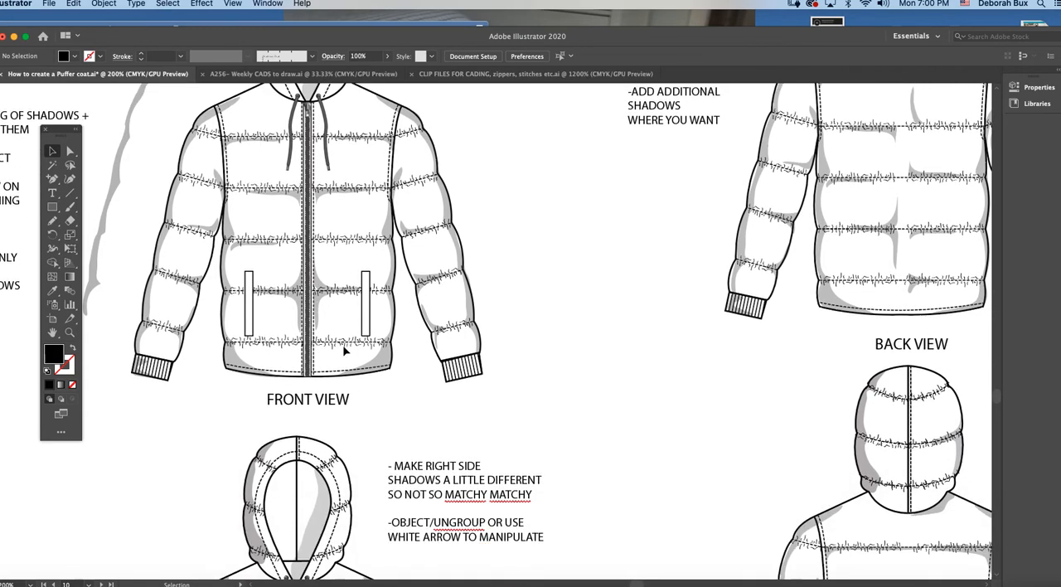
scroll(344, 352, "down", 5)
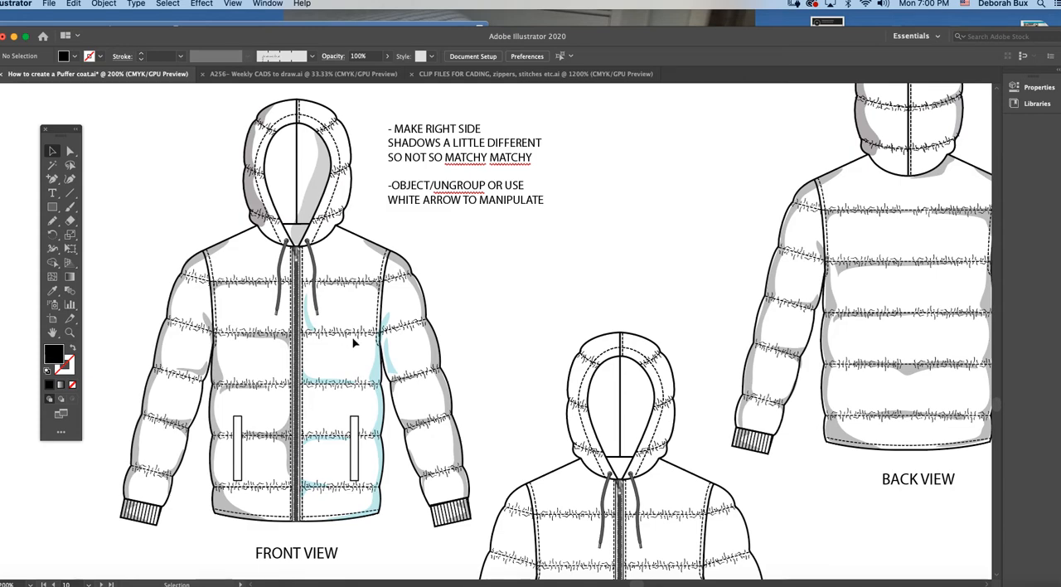
left_click(70, 151)
scroll(331, 335, "down", 2)
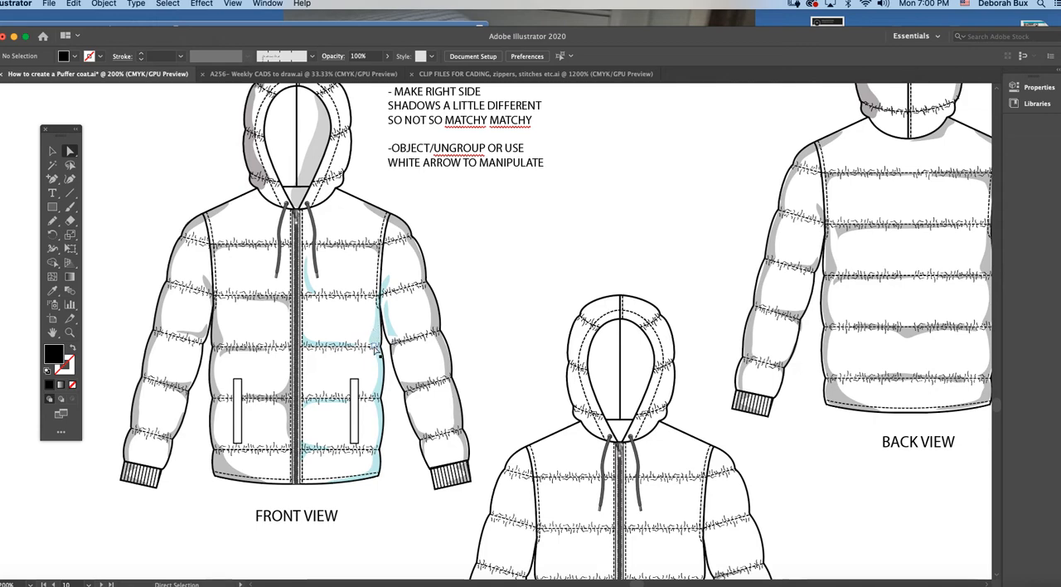
scroll(375, 331, "up", 1)
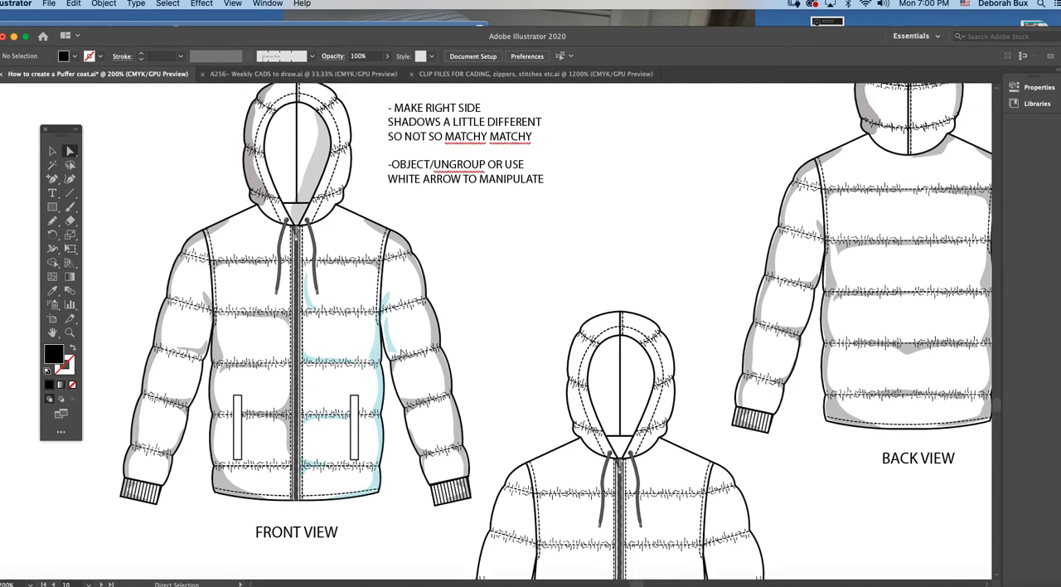
left_click(307, 416)
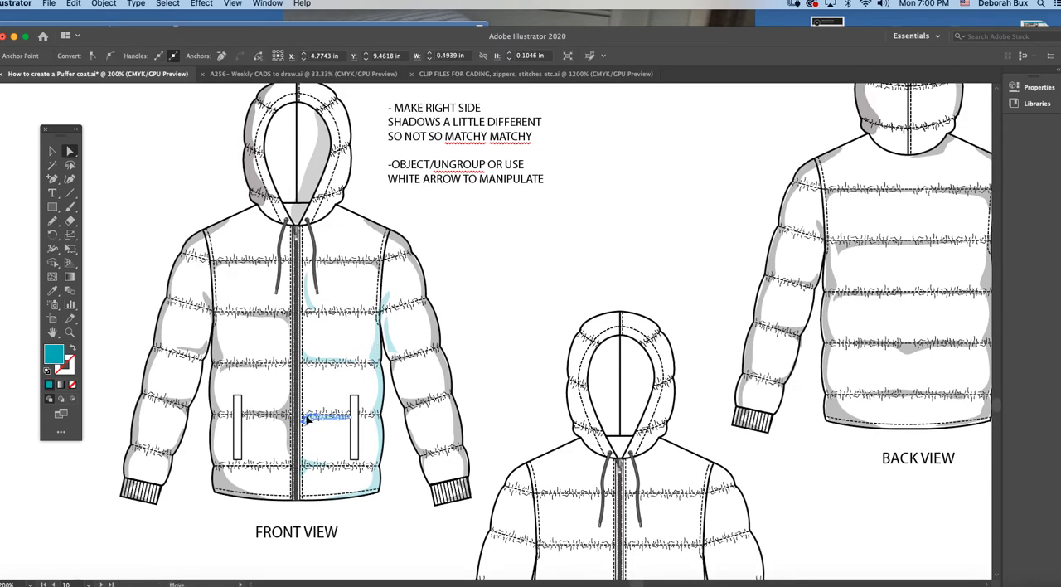
left_click_drag(307, 417, 309, 424)
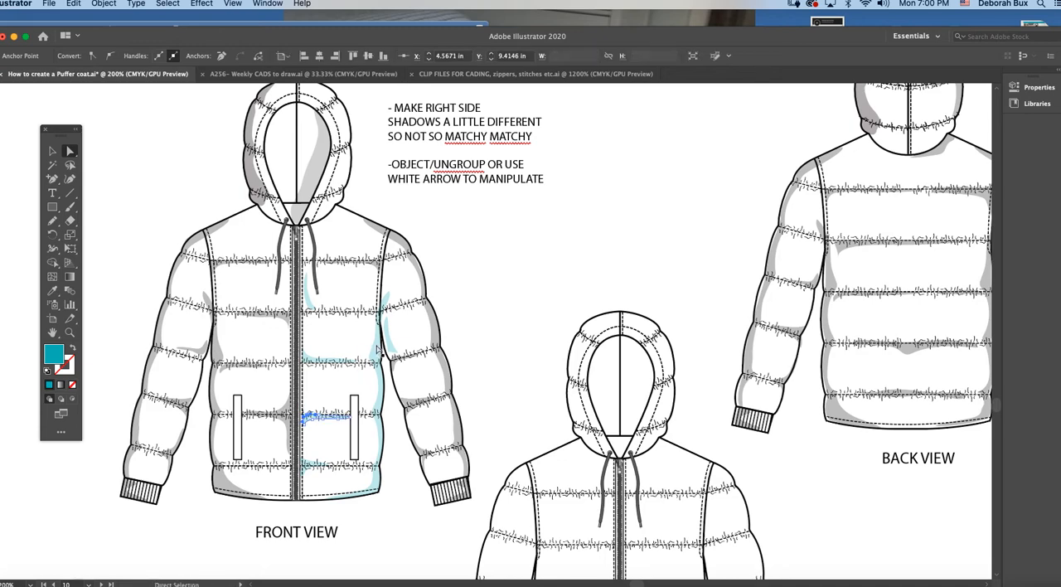
Step: Try moving the small teal underarm shadow outward across the sleeve on the lower front view, and undo the move
left_click(51, 154)
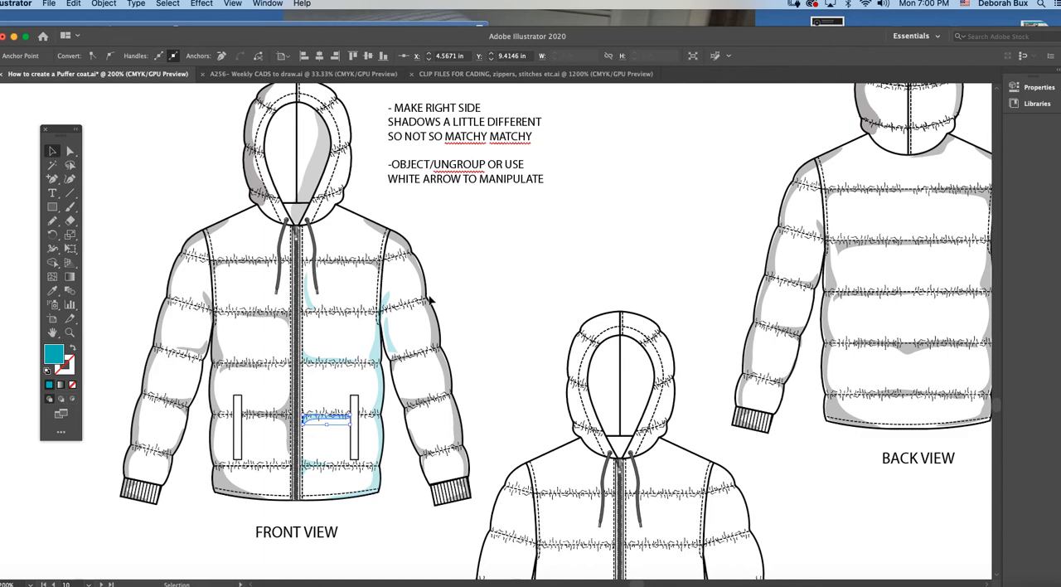
left_click(380, 303)
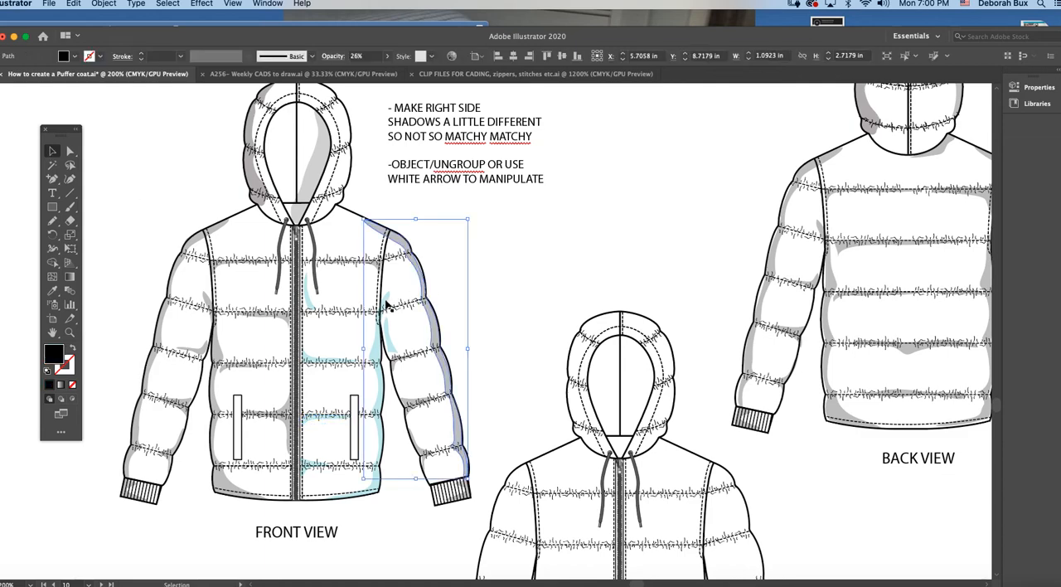
left_click(391, 343)
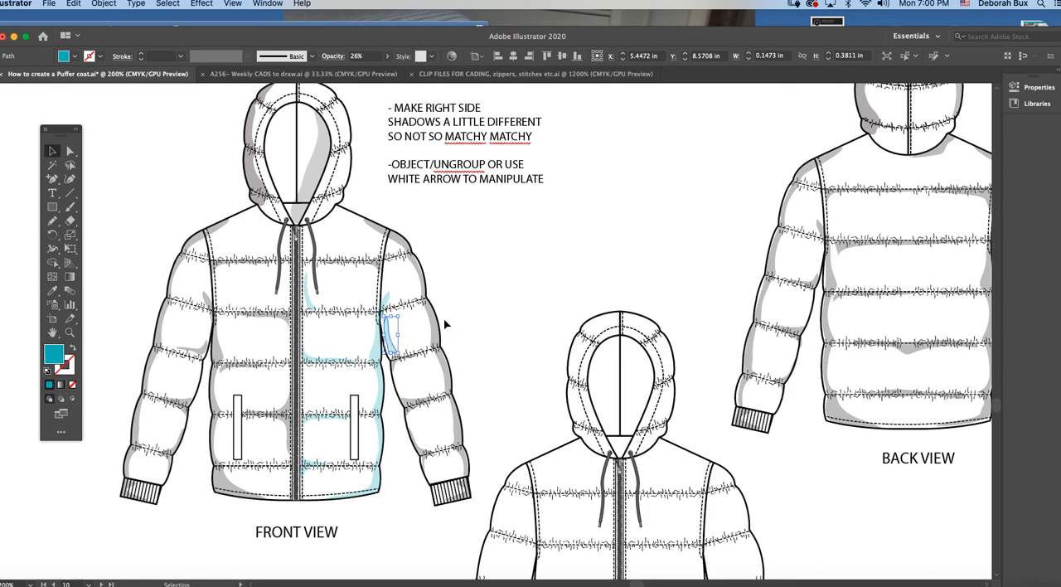
left_click_drag(389, 335, 415, 326)
key("super+z")
Step: Try nudging the small teal chest shadow beside the drawcord on the lower front view, and leave it deselected
mouse_move(309, 299)
left_mouse_down()
mouse_move(323, 295)
mouse_move(310, 294)
left_mouse_up()
left_click(527, 300)
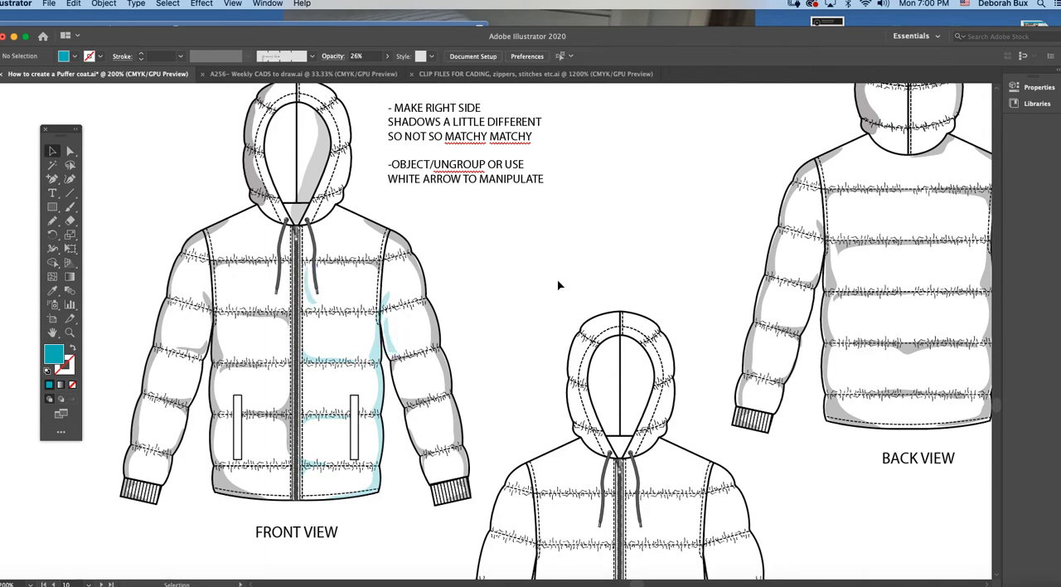
left_click(314, 299)
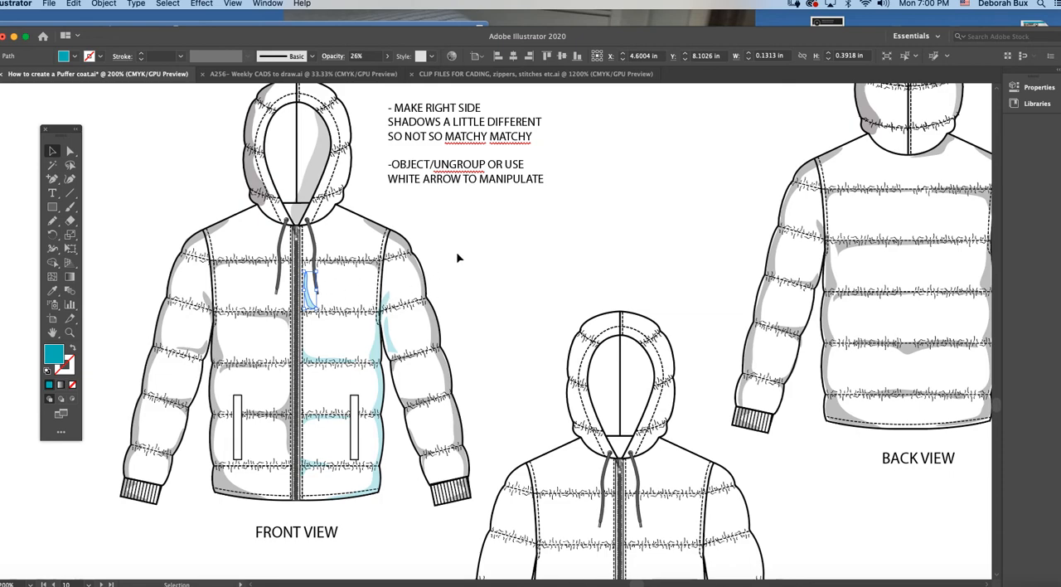
left_click(428, 280)
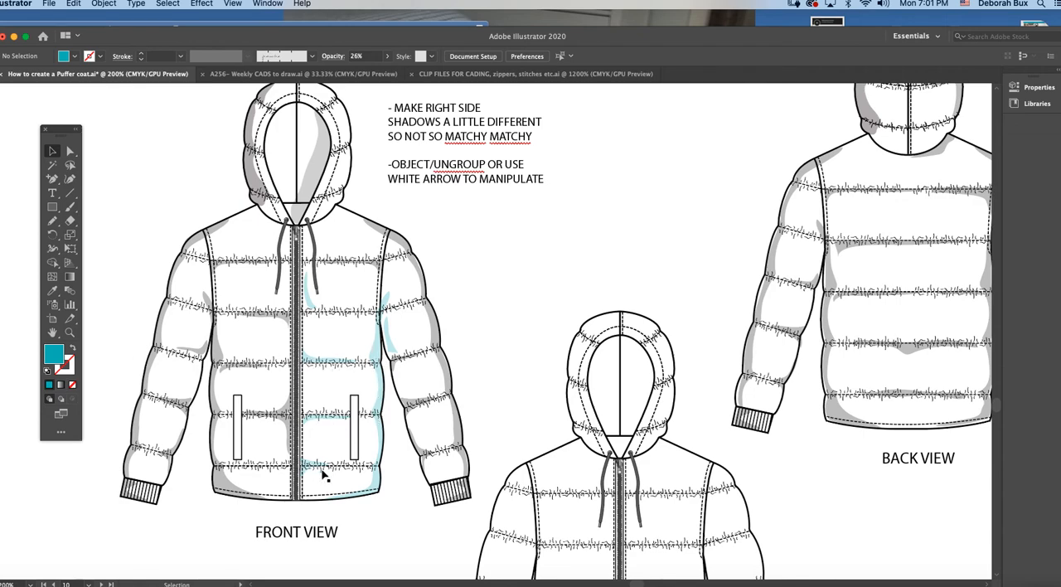
Step: Examine the finished shadows on the front and back views of the completed CAD template up close
scroll(361, 486, "down", 4)
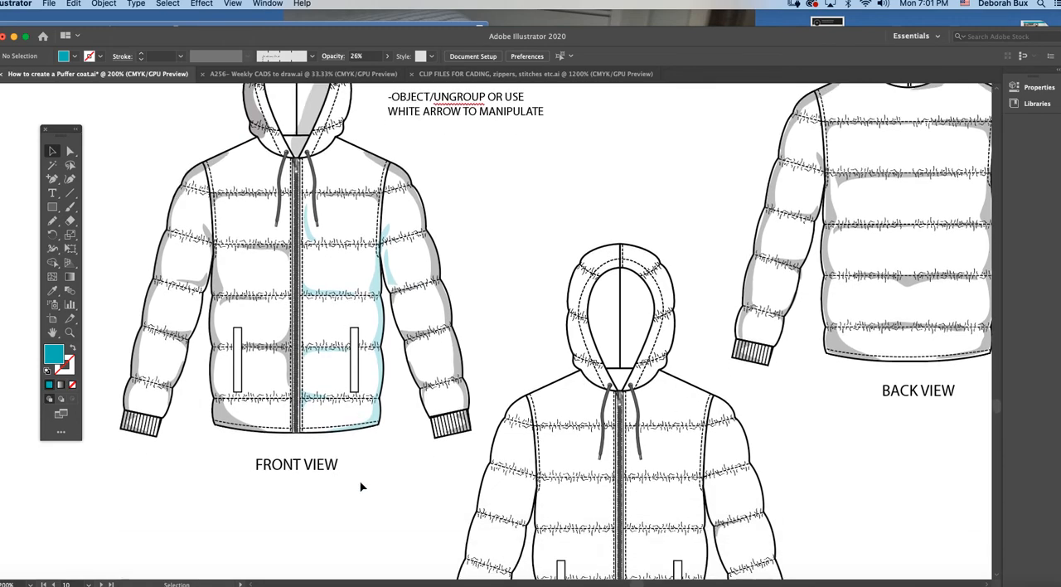
scroll(364, 483, "down", 10)
key("super+minus")
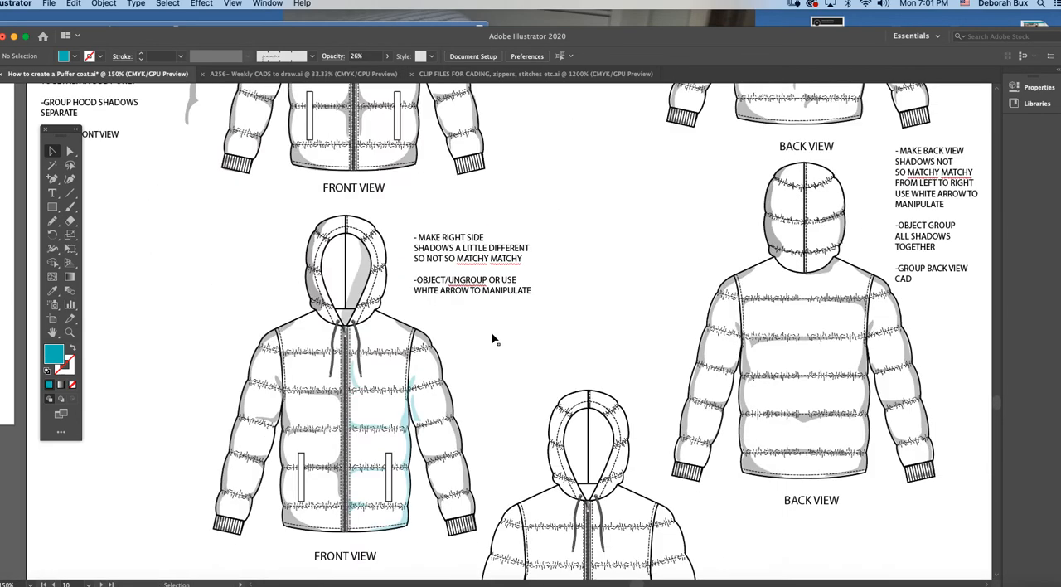
key("super+plus")
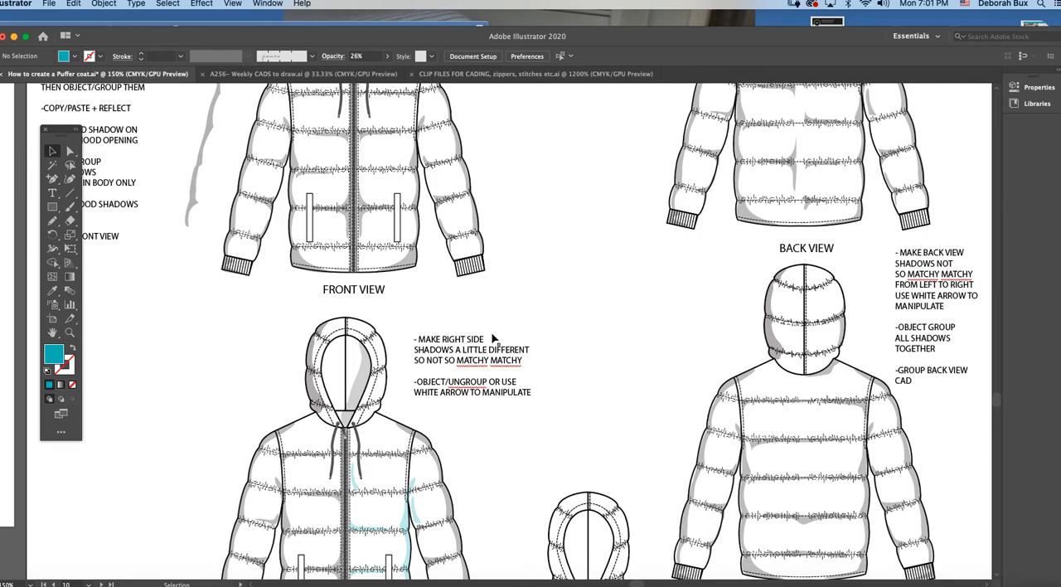
key("super+minus")
key("super+minus")
scroll(498, 340, "right", 8)
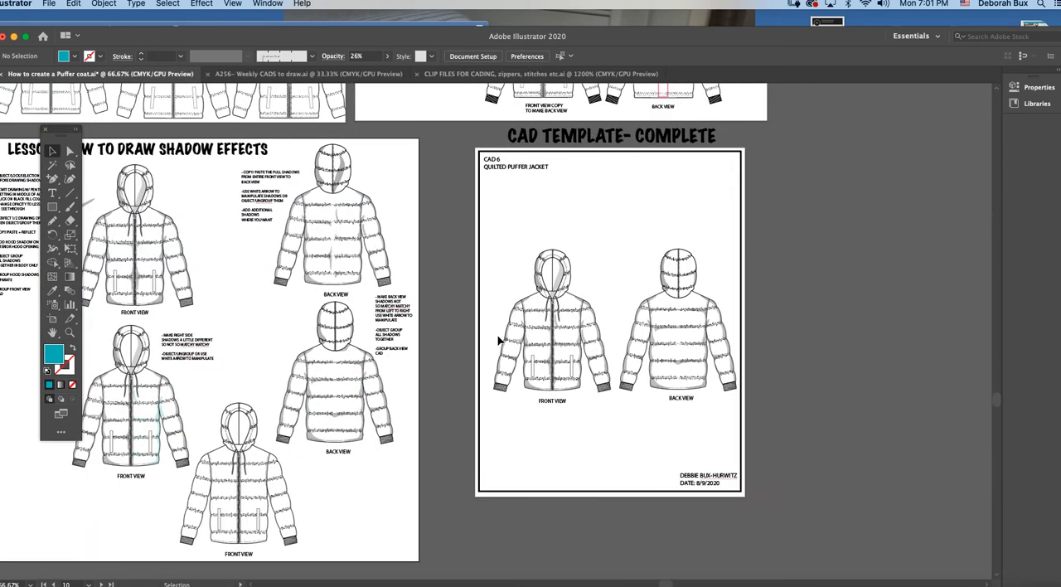
left_click(70, 332)
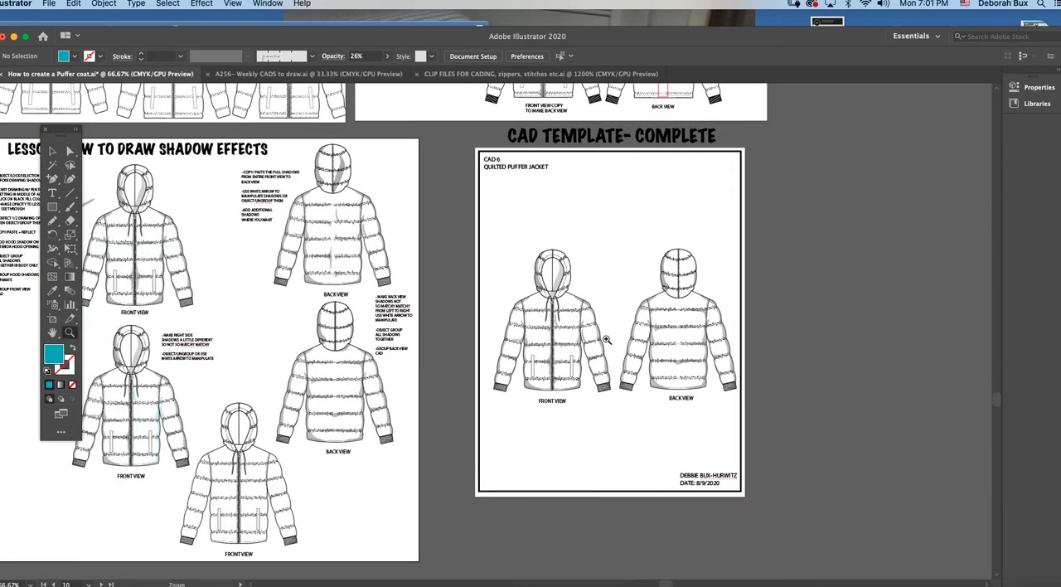
left_click(605, 340)
left_click(513, 339)
left_click(516, 334)
key("v")
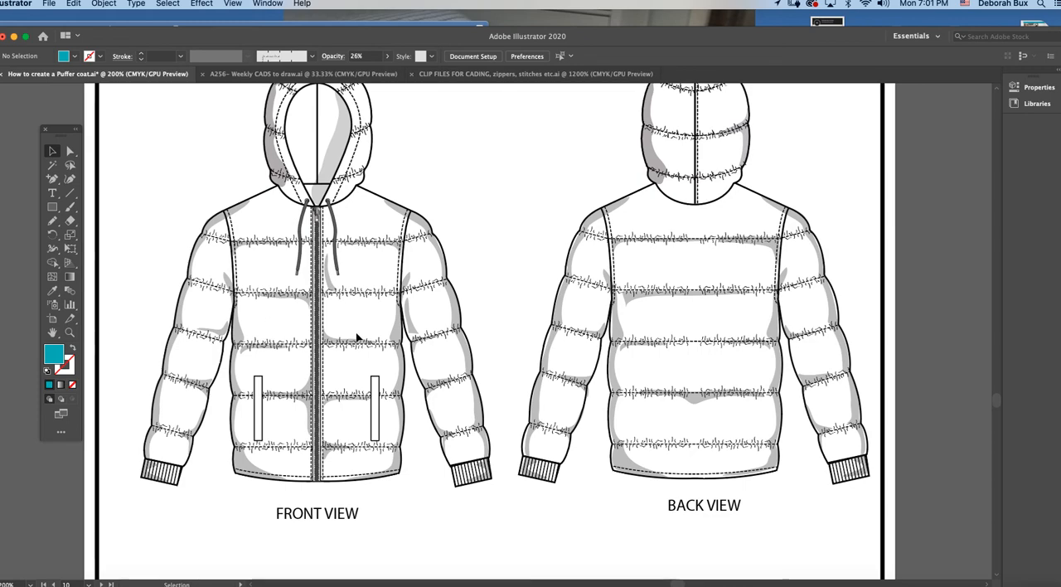
scroll(356, 335, "up", 1)
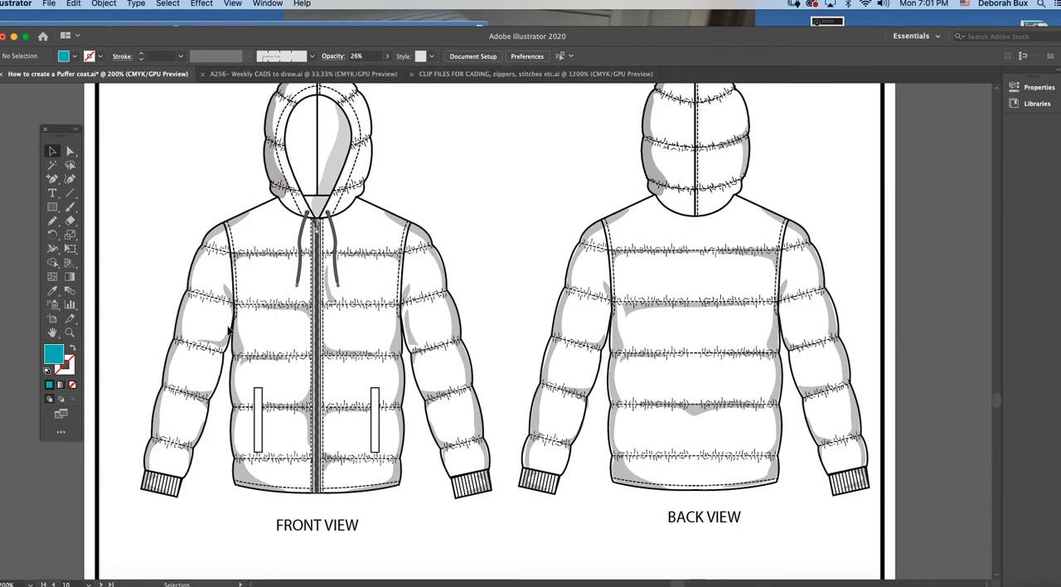
scroll(341, 311, "up", 2)
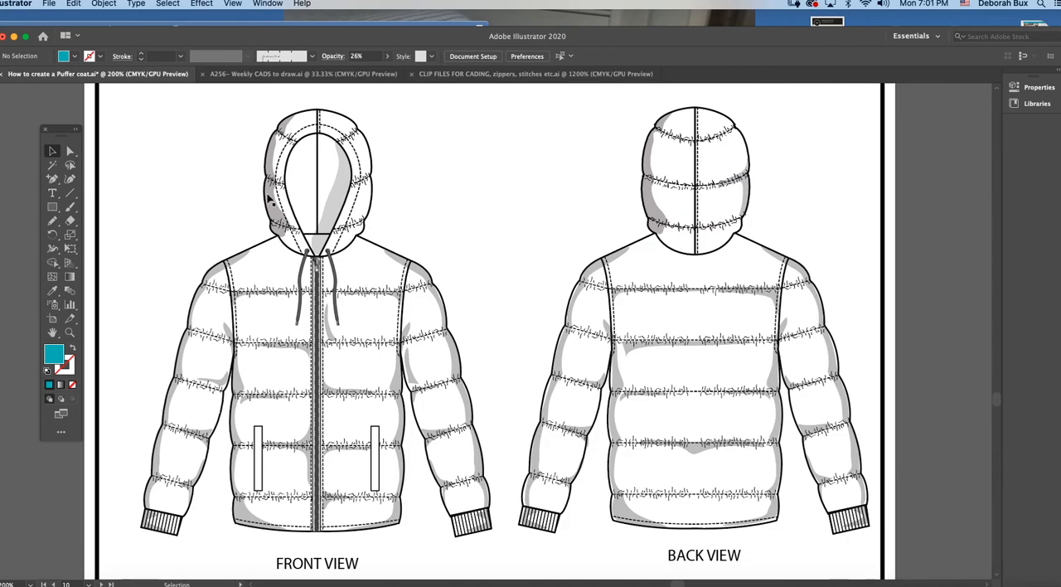
Step: Select the left-half shadow group on the completed template's front view to check how it is grouped, and clear the selection
key("super+minus")
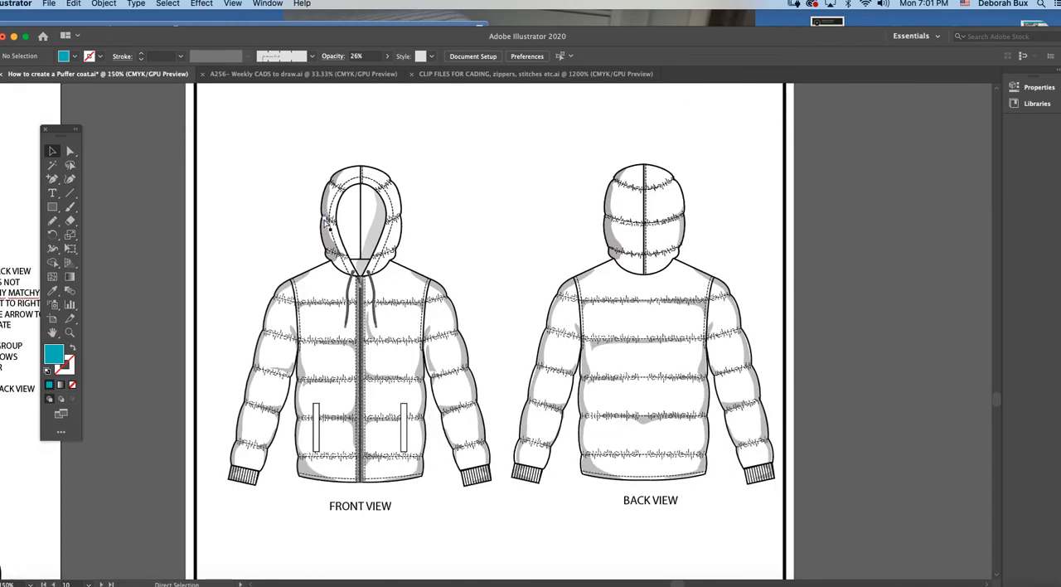
key("super+minus")
key("super+minus")
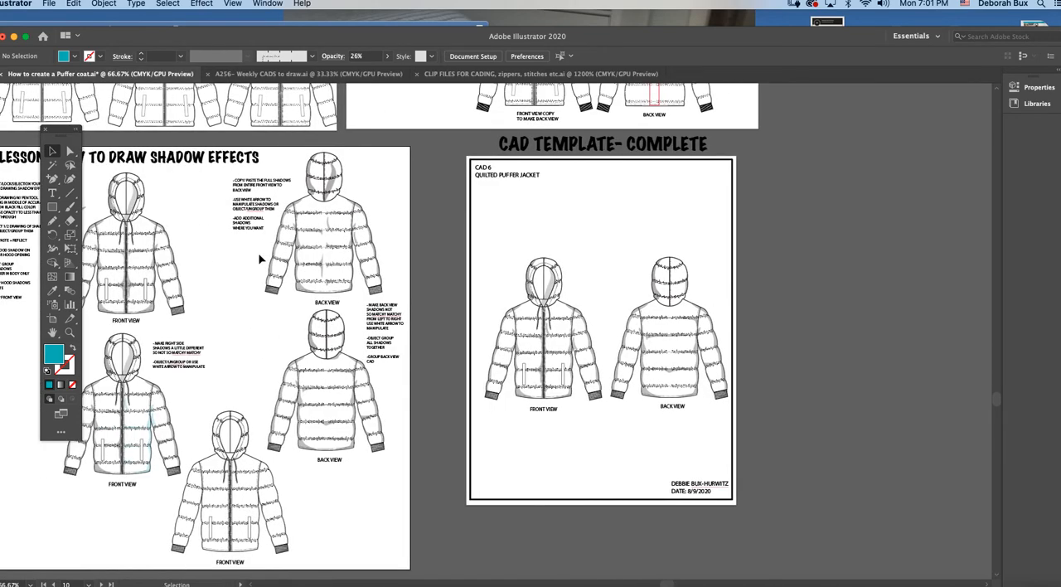
scroll(259, 259, "left", 2)
scroll(257, 263, "down", 2)
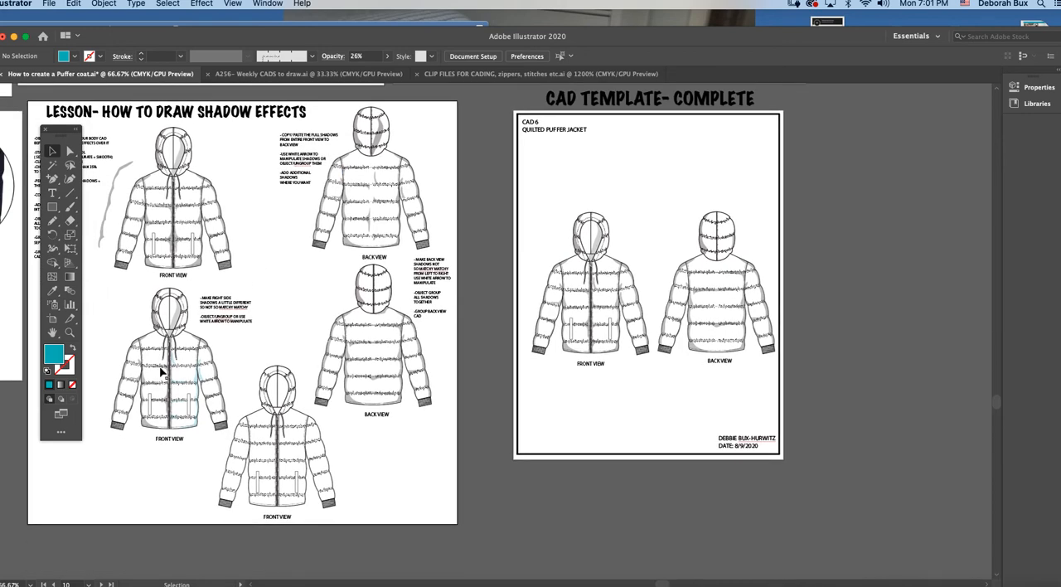
left_click(569, 302)
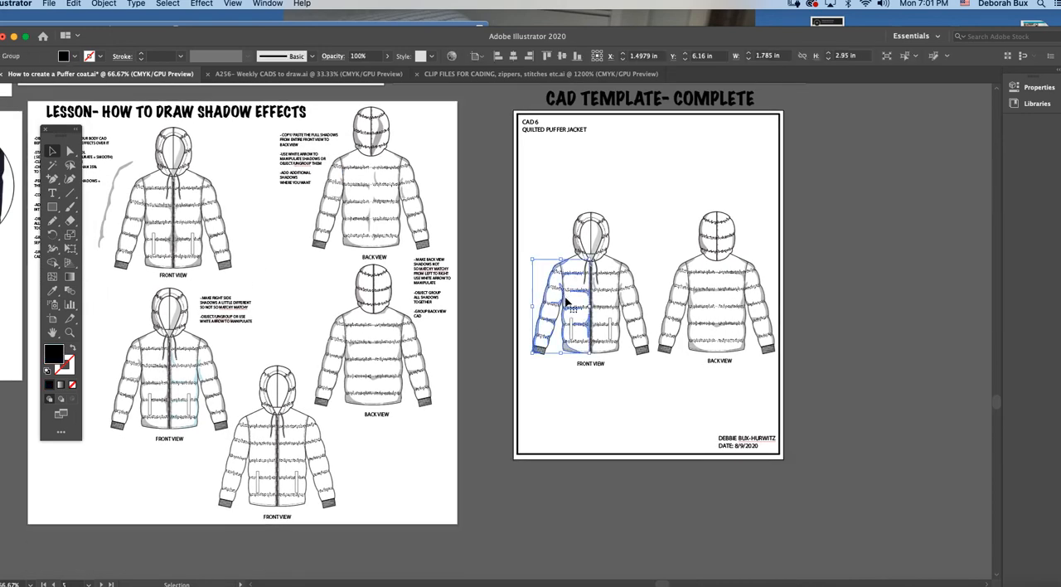
left_click(623, 299, "shift")
key("Delete")
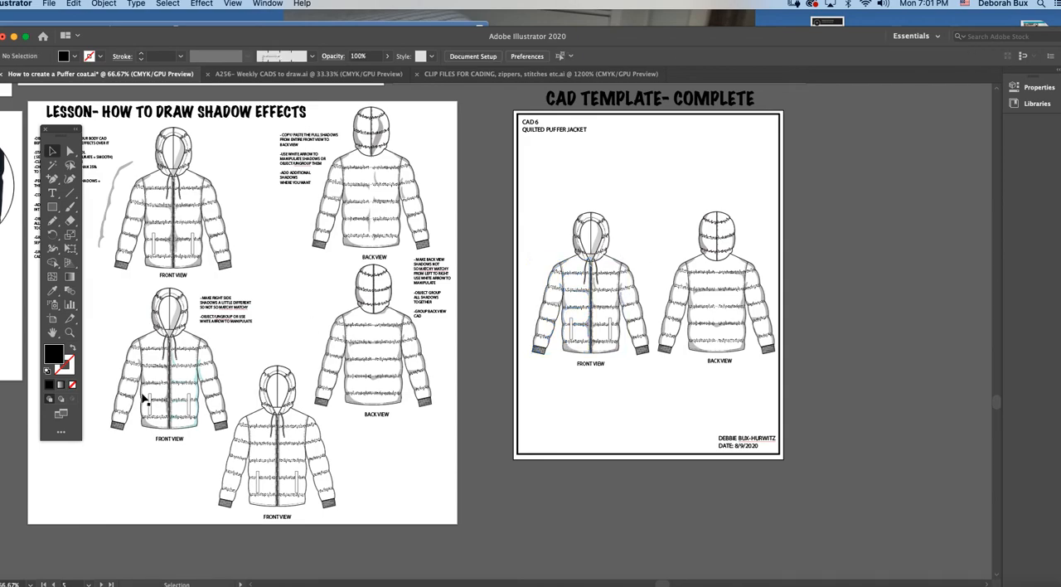
Step: Select the left-half body and sleeve shadow group on the lower front view to check its grouping, and deselect it
left_click(69, 331)
left_click(221, 369)
left_click(513, 345)
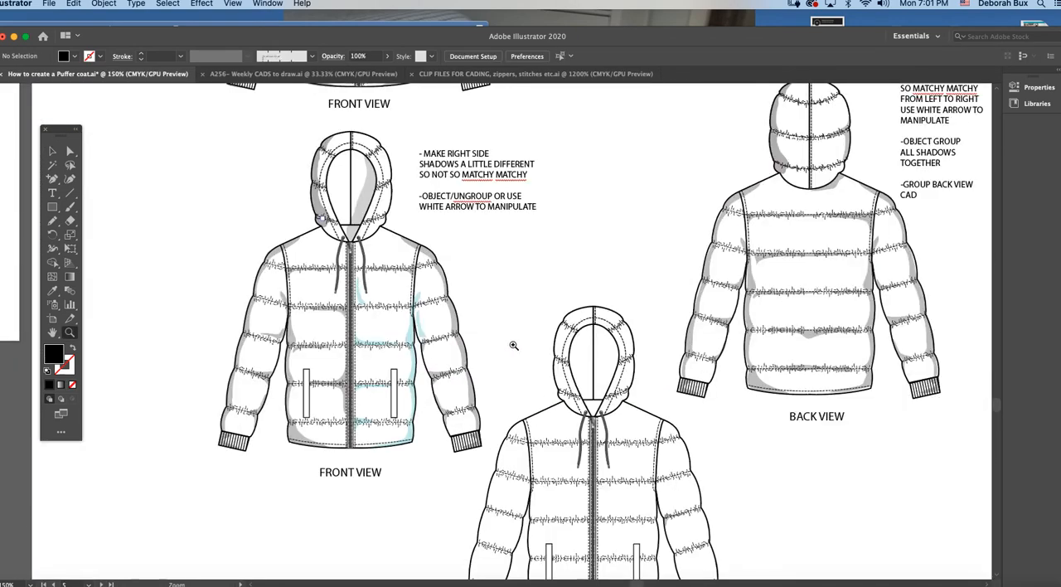
left_click(52, 151)
left_click(328, 277)
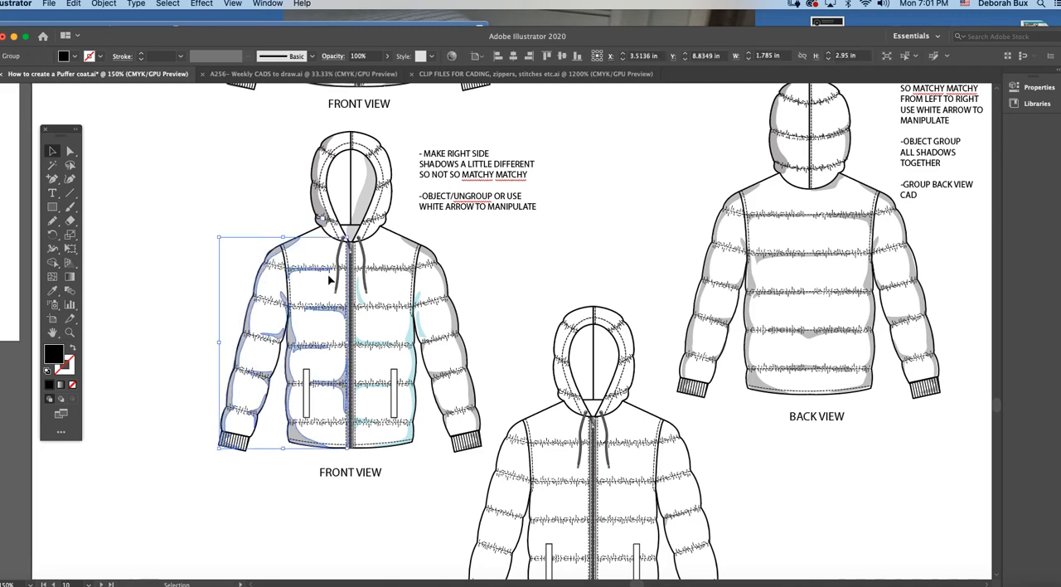
left_click(361, 293, "shift")
left_click(412, 310)
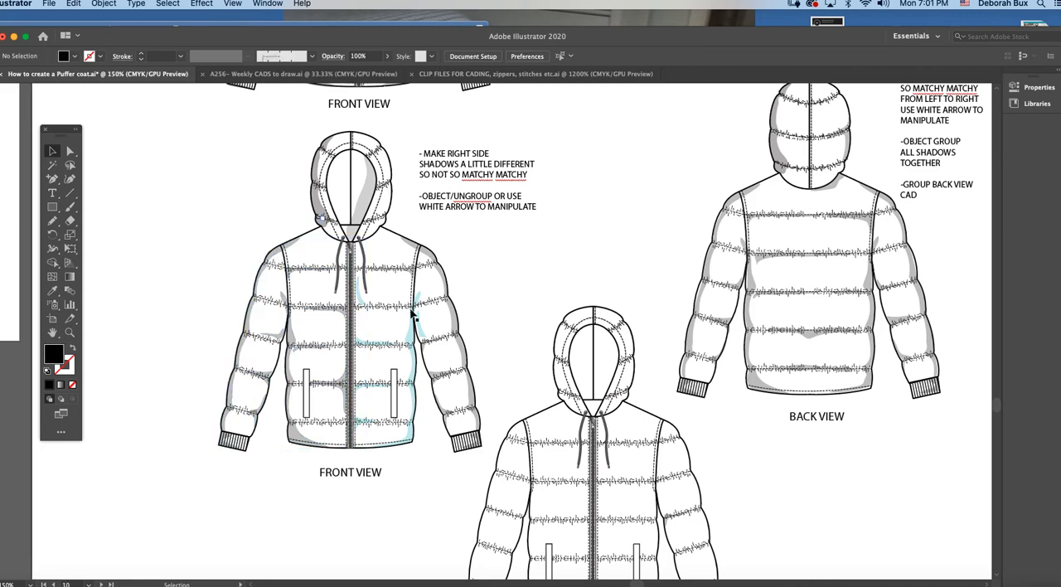
Step: Select all the teal shadows on the right half of the lower front view, recolour them black and deselect them
left_click(417, 303)
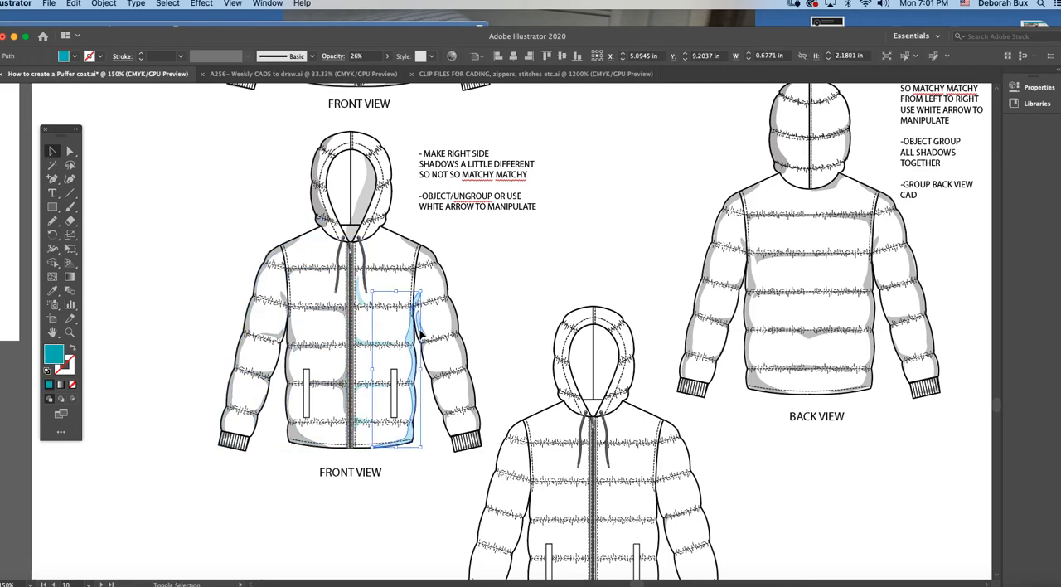
left_click(420, 334, "shift")
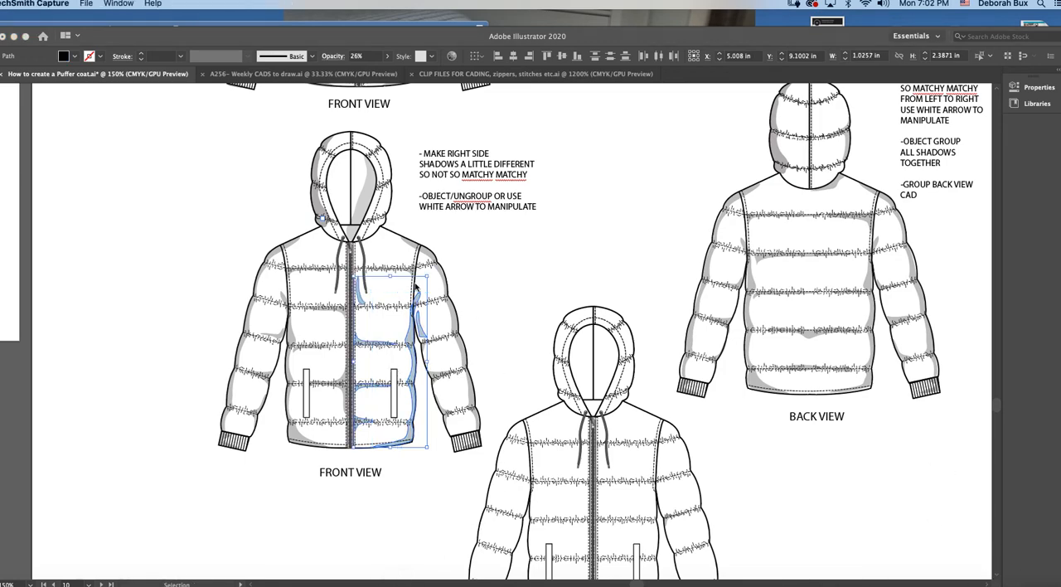
left_click(475, 288)
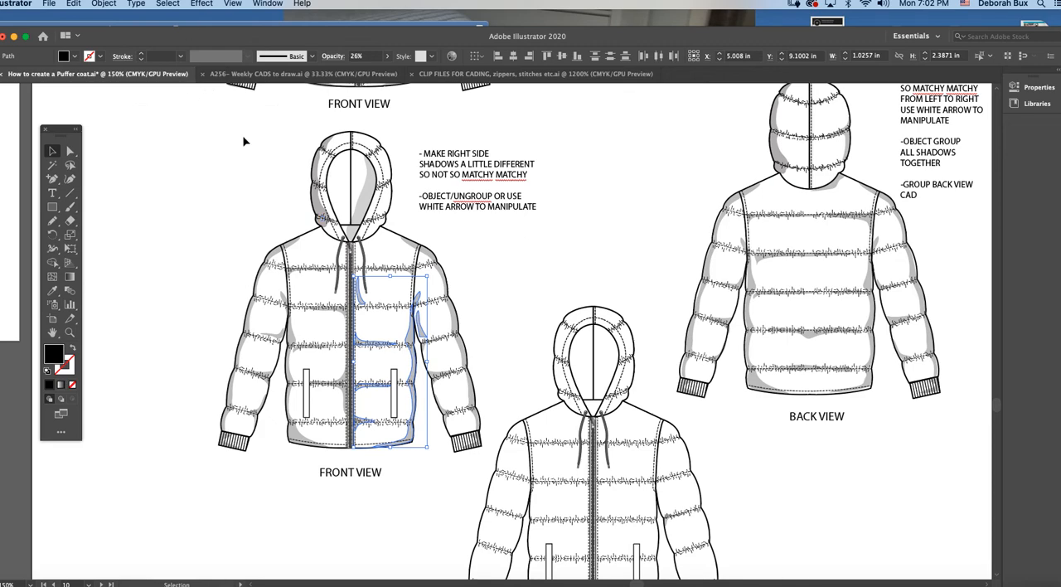
left_click(518, 326)
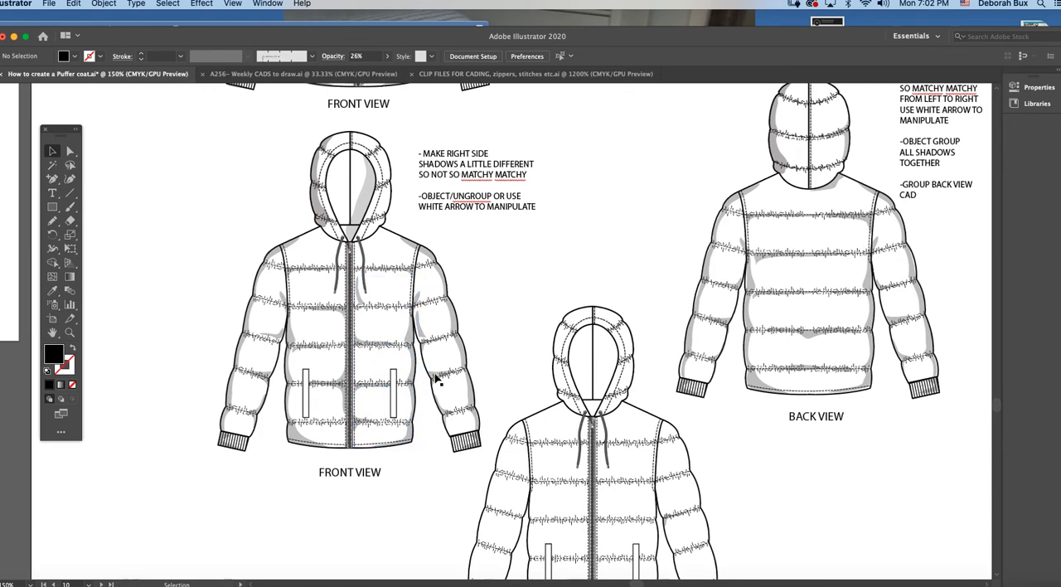
Step: Try matching the right-half side-seam shadow to the left-half shadows with the Eyedropper on the lower front view
scroll(431, 376, "right", 2)
left_click(385, 331)
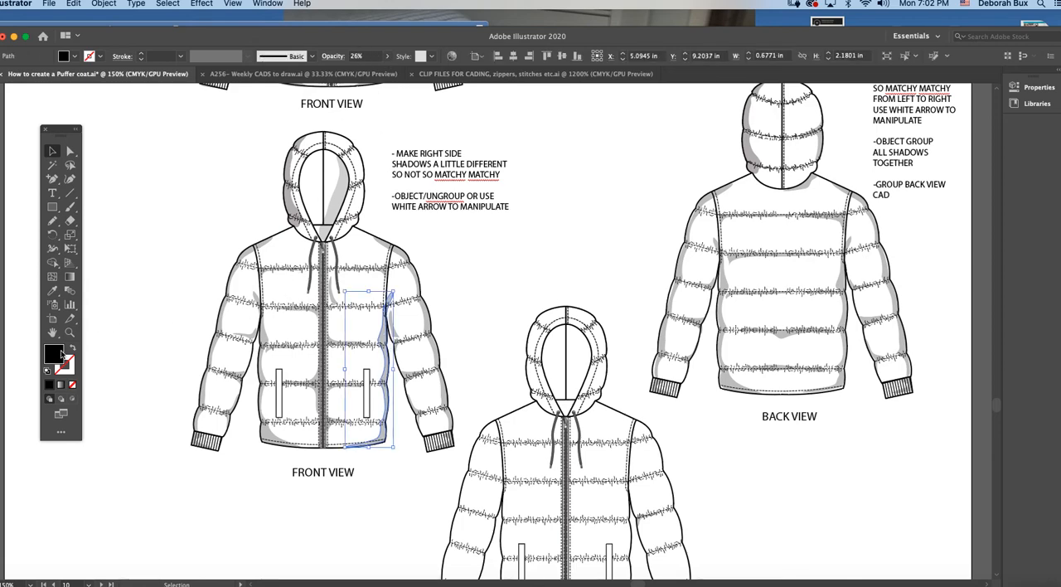
left_click(70, 332)
left_click(415, 328)
left_click(51, 151)
left_click(52, 290)
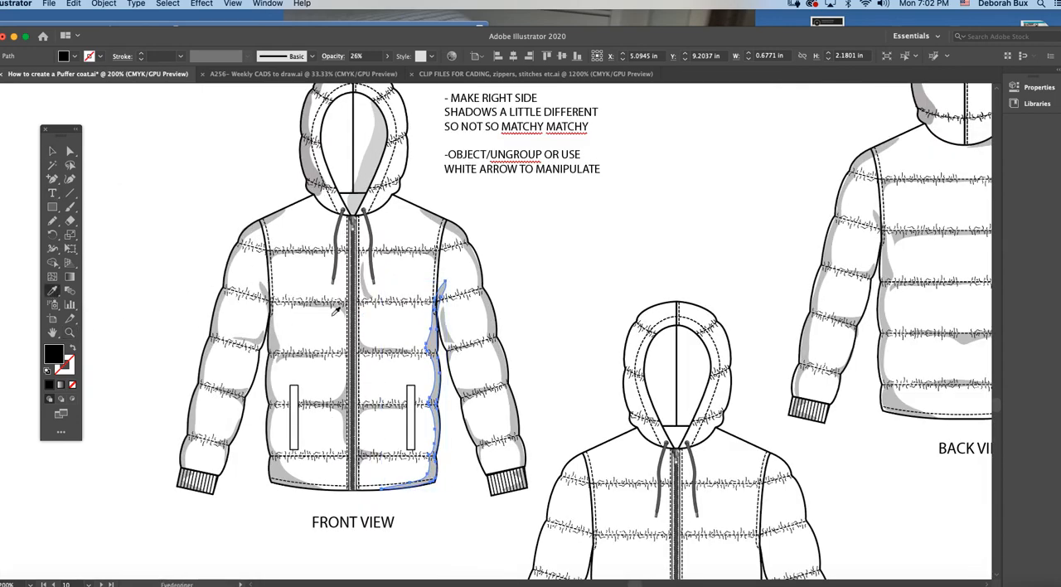
left_click(52, 151)
left_click(528, 299)
Step: Group all right-half body and sleeve shadows with the left-half shadow group on the lower front view, excluding the hood shadows
left_click(491, 307)
left_click(437, 335, "shift")
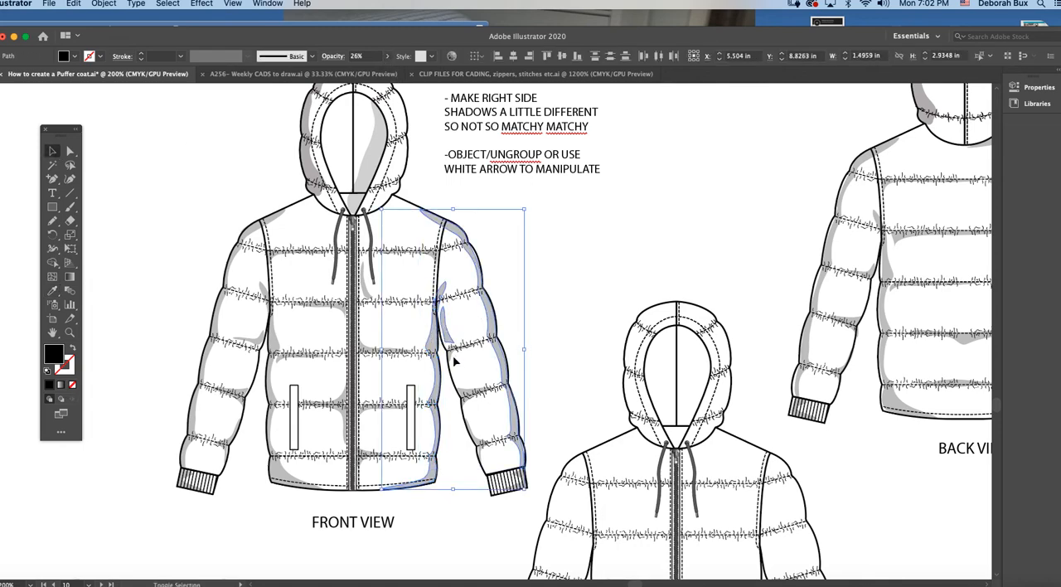
left_click(365, 353, "shift")
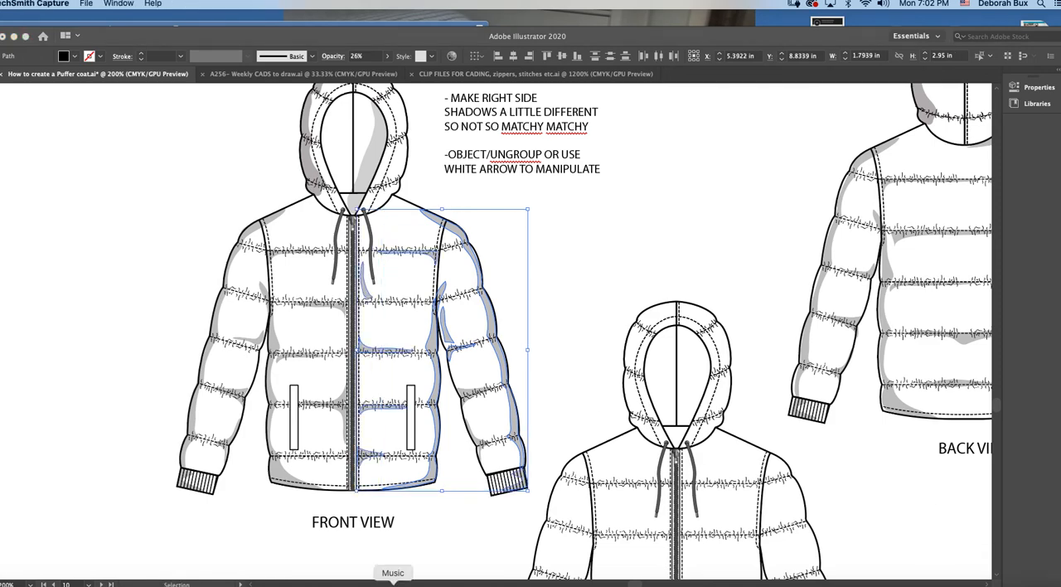
left_click(521, 356)
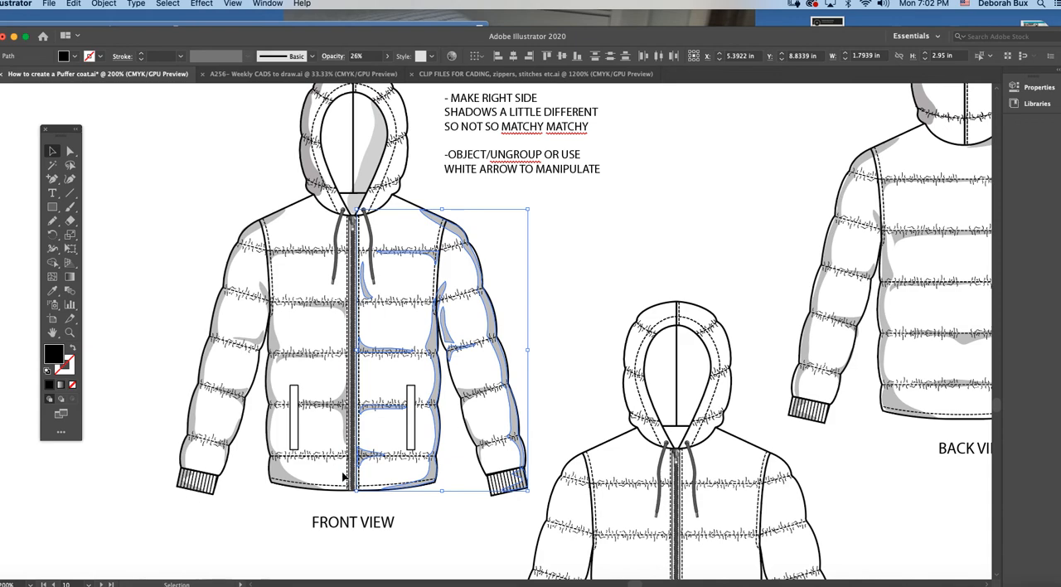
scroll(344, 477, "right", 2)
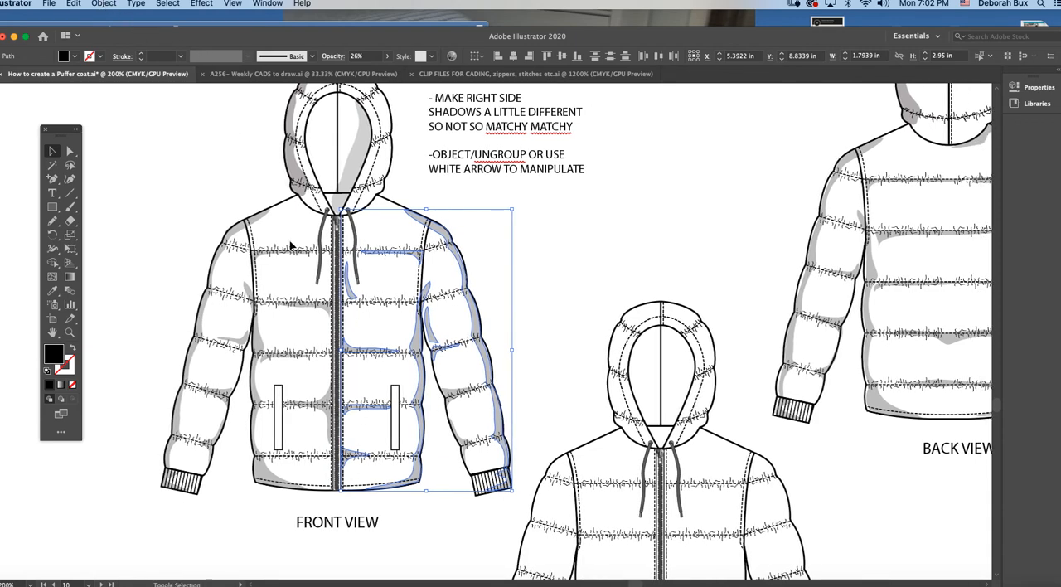
left_click(257, 221, "shift")
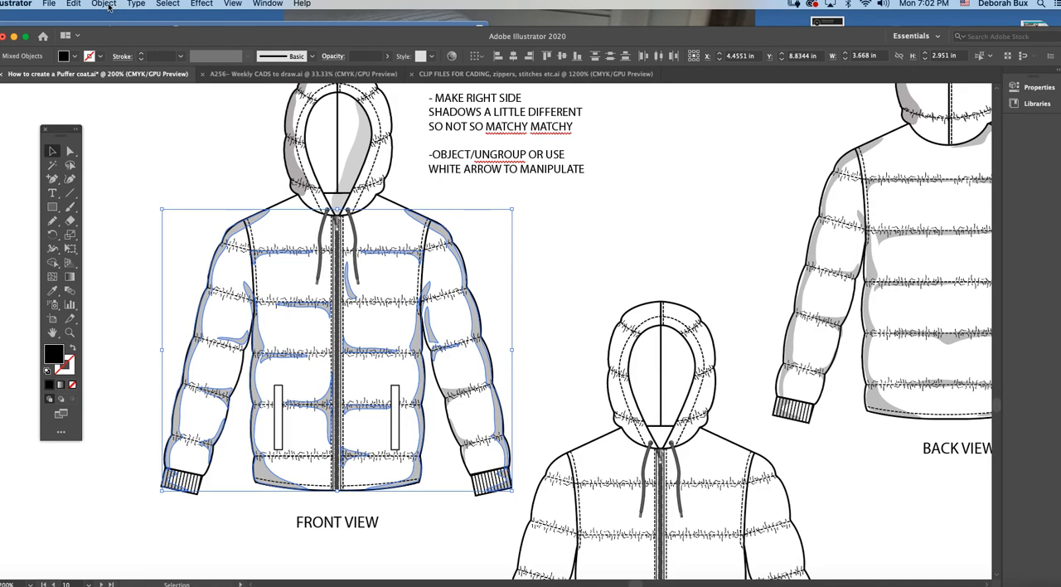
left_click(106, 5)
mouse_move(118, 40)
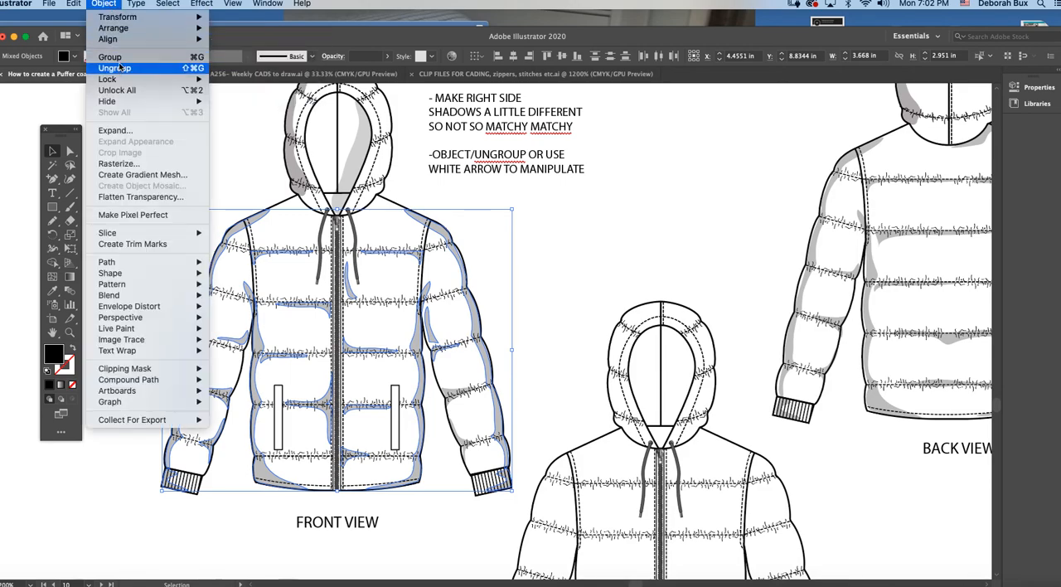
left_click(121, 56)
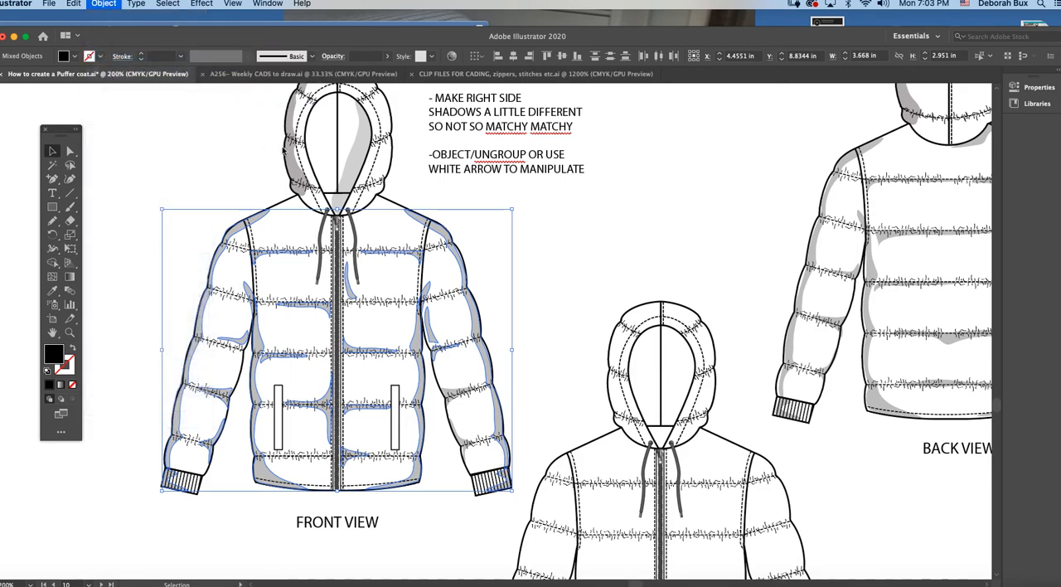
Step: Select the outer and interior hood shadows on the lower front view to check that they are separate from the body shadows
left_click(359, 158)
left_click(358, 158, "shift")
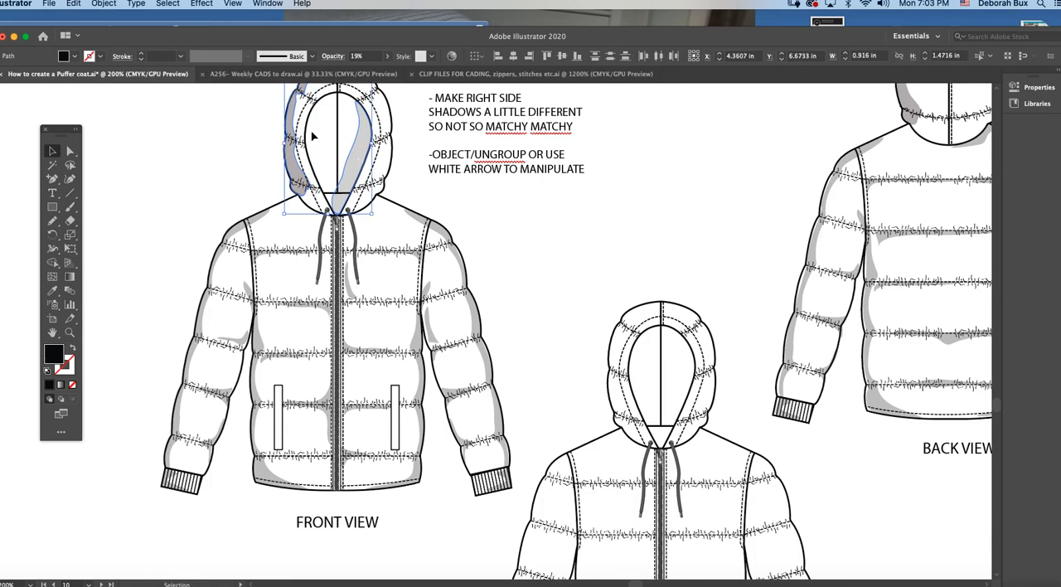
scroll(391, 155, "right", 3)
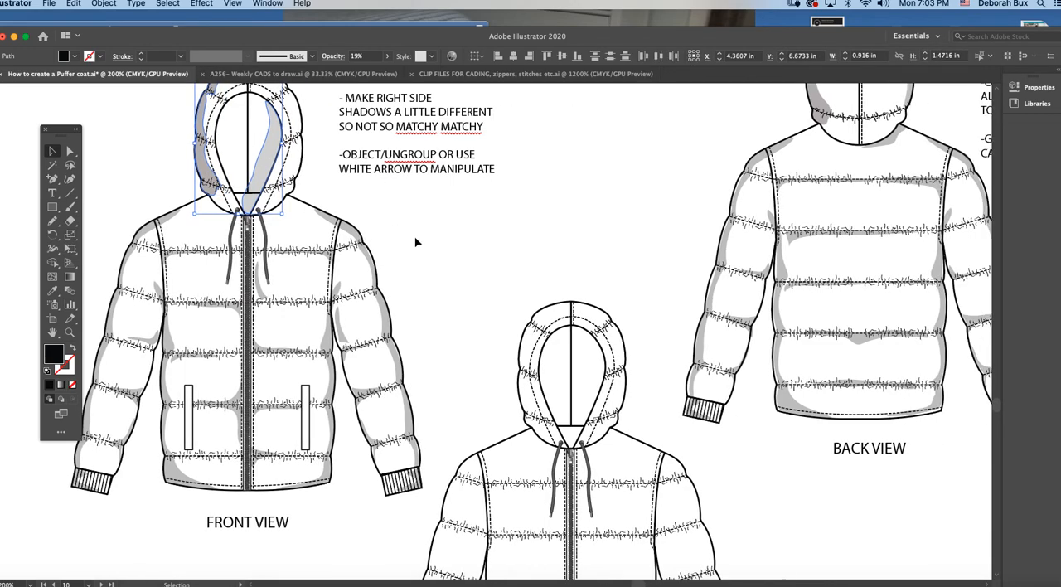
key("super+minus")
key("super+minus")
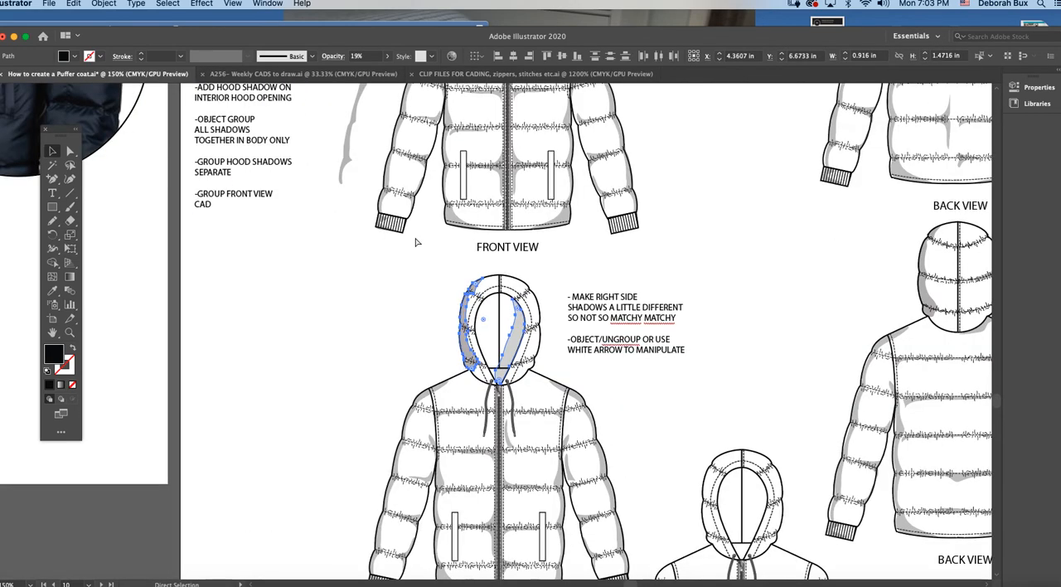
scroll(524, 333, "right", 3)
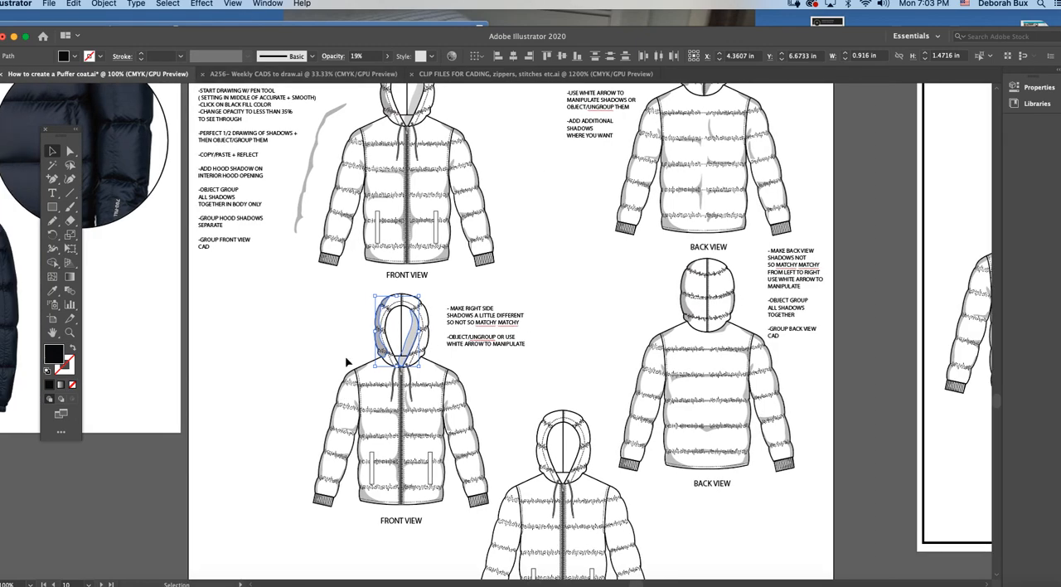
Step: Try placing the lower front view's full body shadow group beside the back views, and remove it from there
left_click(408, 407)
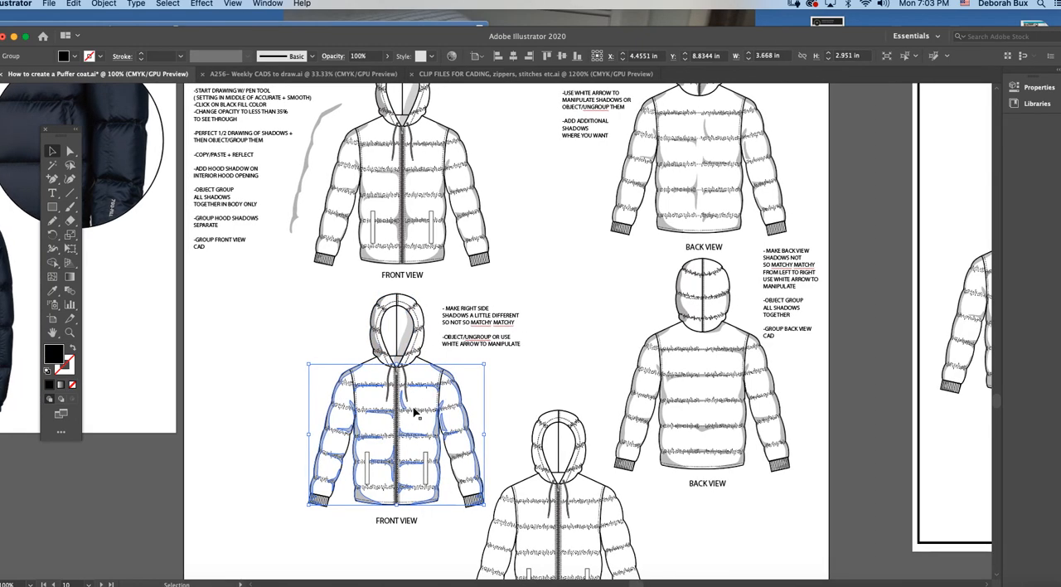
scroll(411, 409, "right", 3)
scroll(415, 412, "right", 4)
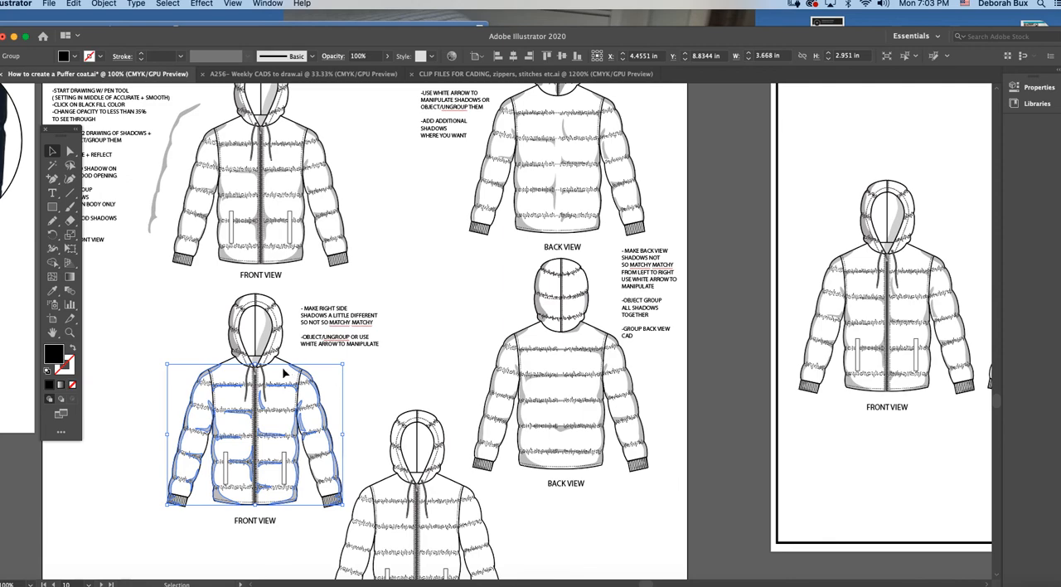
scroll(351, 421, "right", 2)
scroll(352, 418, "right", 2)
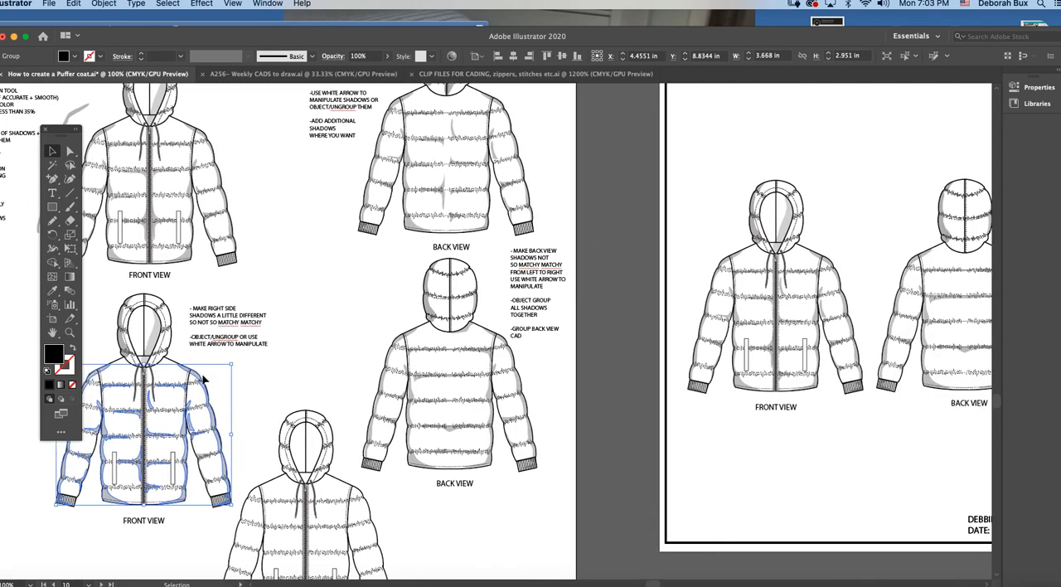
left_click_drag(199, 379, 404, 307)
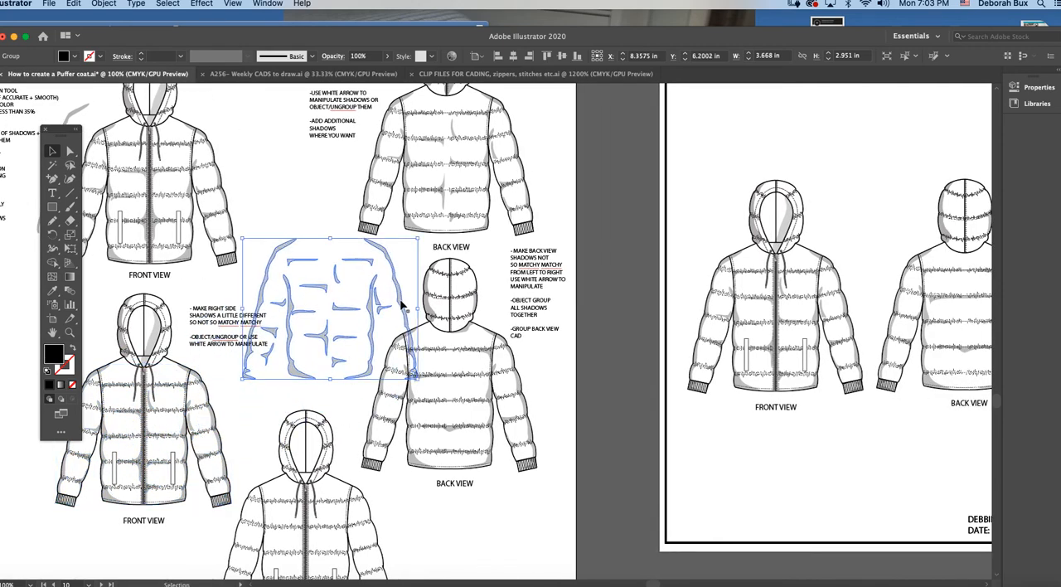
scroll(414, 302, "up", 4)
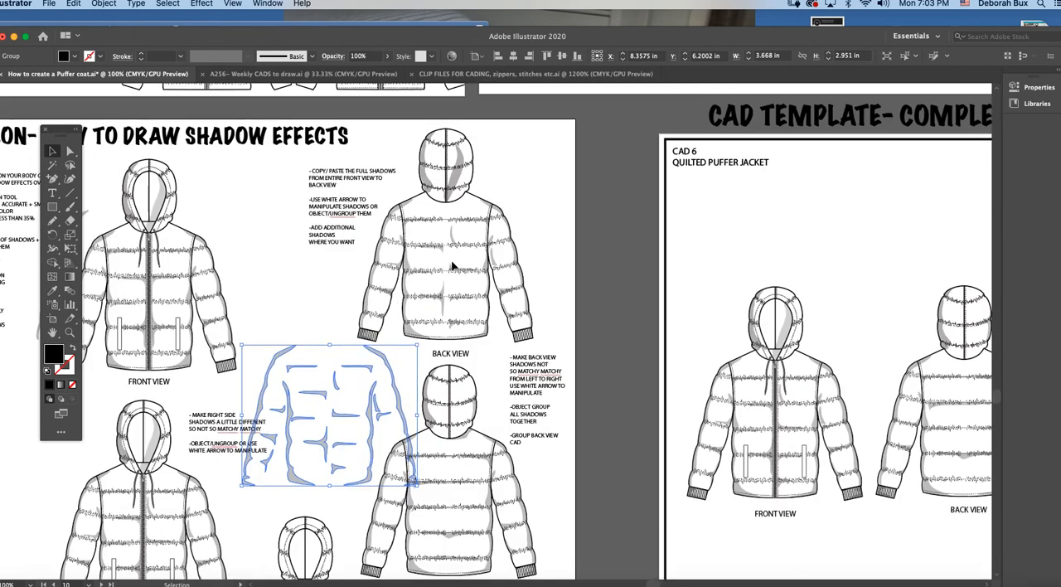
key("Delete")
Step: Ungroup the combined body and hood shadow group on the upper back view so its shadows can be edited separately
left_click(69, 332)
left_click(510, 299)
scroll(493, 297, "up", 2)
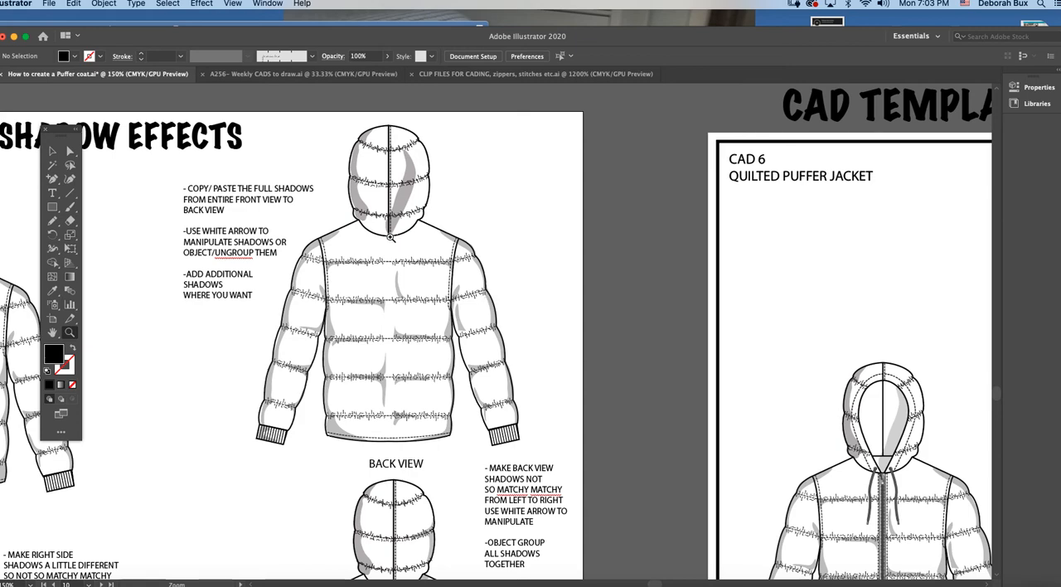
left_click(533, 335)
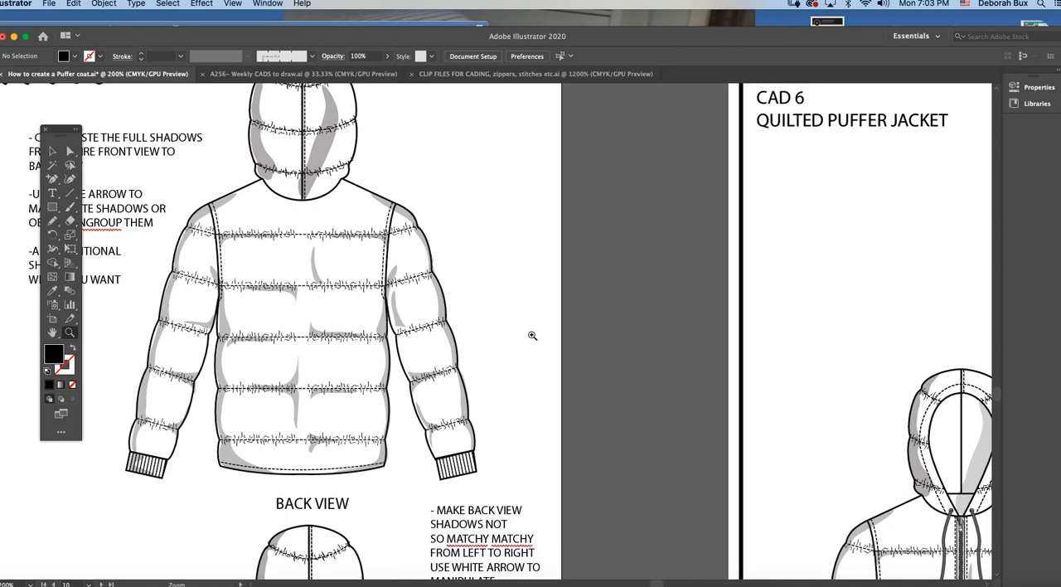
scroll(467, 332, "left", 5)
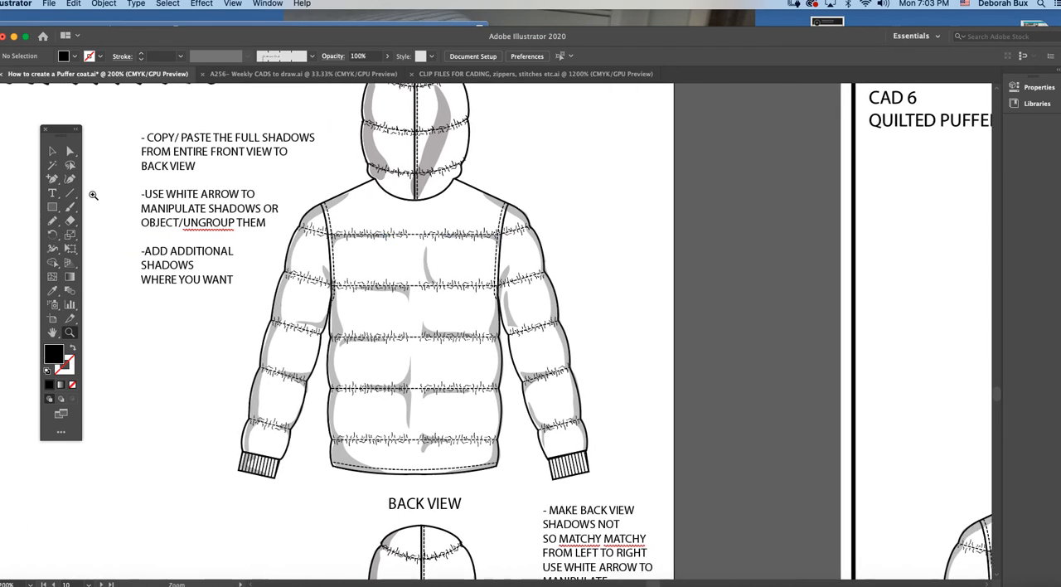
left_click(70, 151)
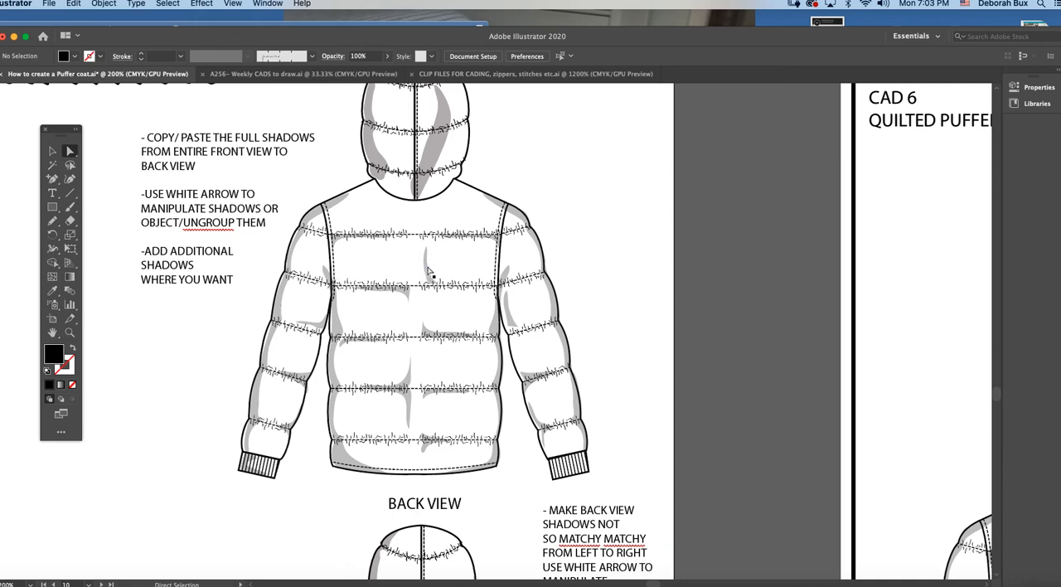
key("v")
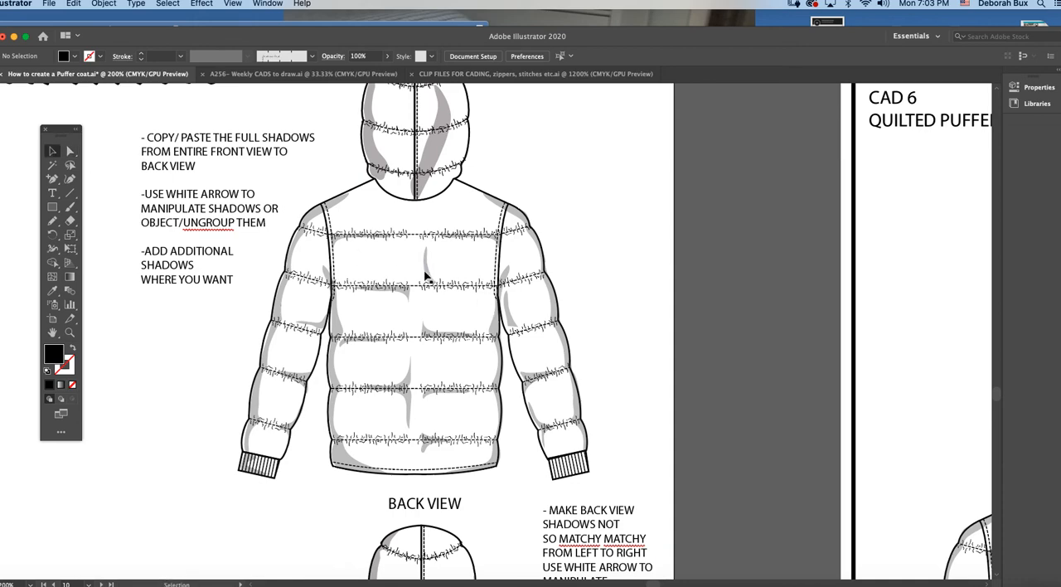
left_click(426, 278)
left_click(114, 5)
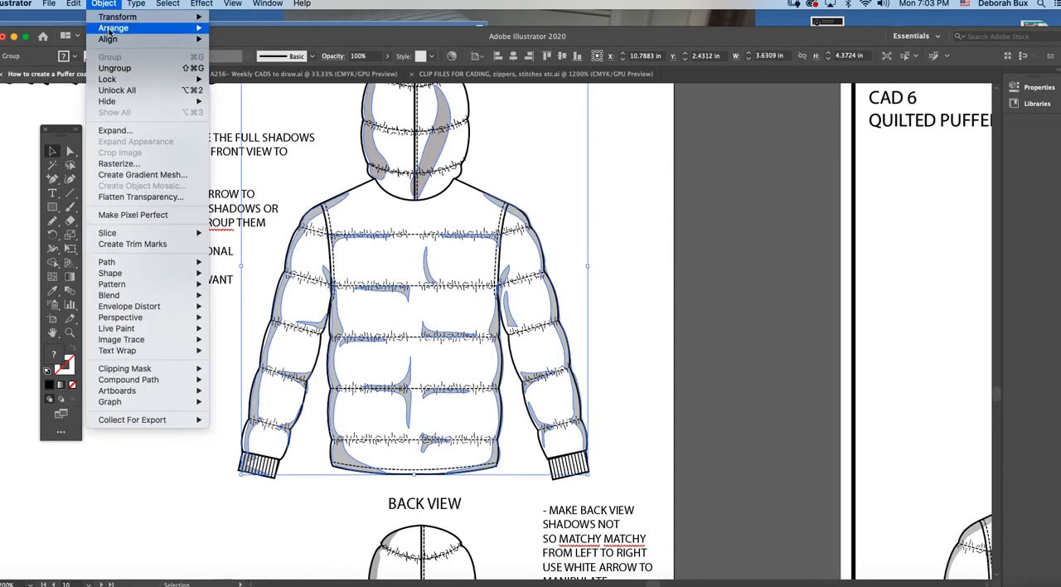
left_click(109, 71)
left_click(432, 280)
left_click(431, 280)
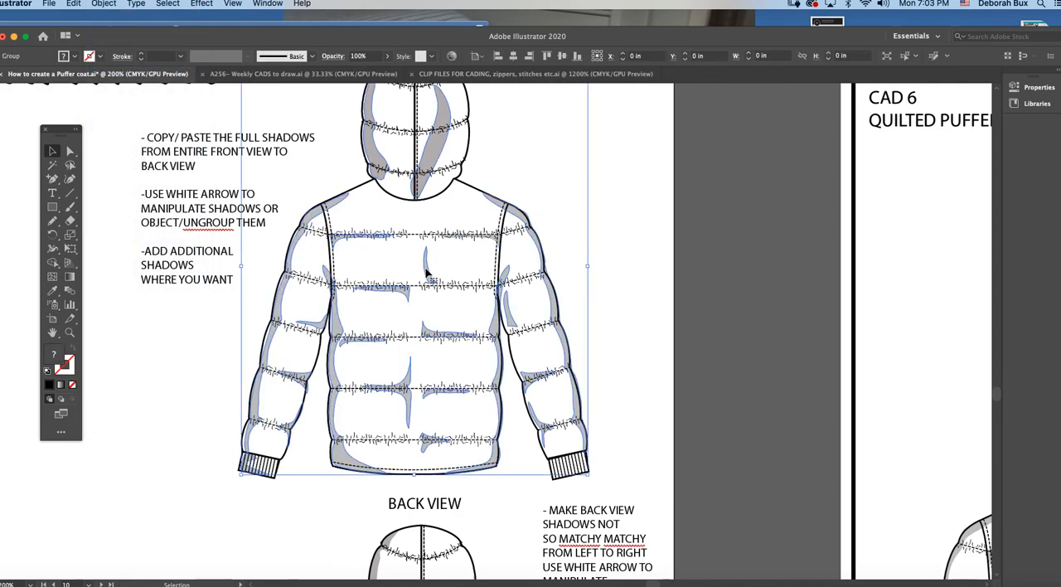
left_click(115, 5)
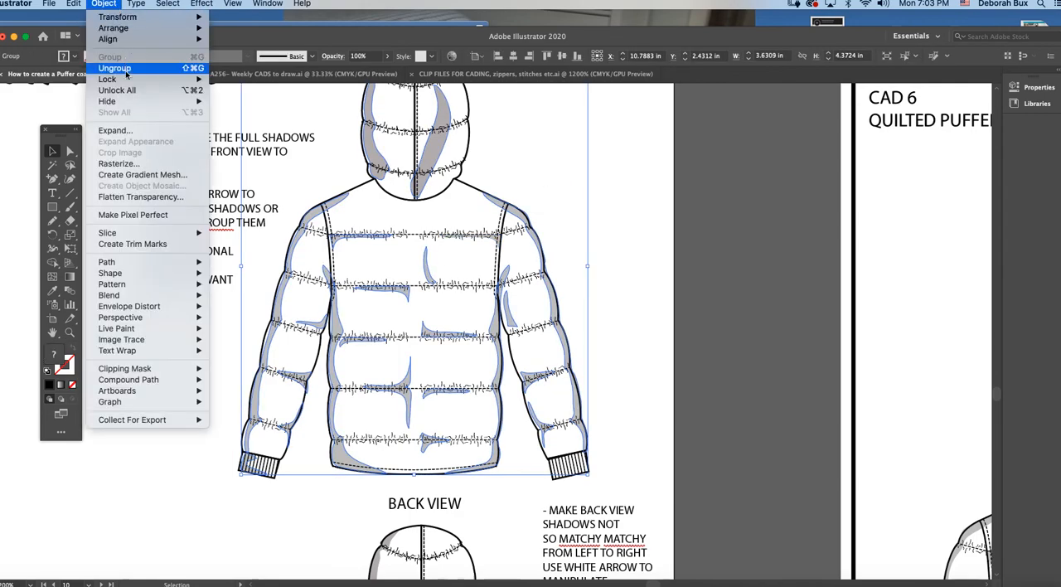
left_click(109, 71)
Step: Delete the small curved centre shadow between the first and second quilting seams on the upper back view
left_click(429, 264)
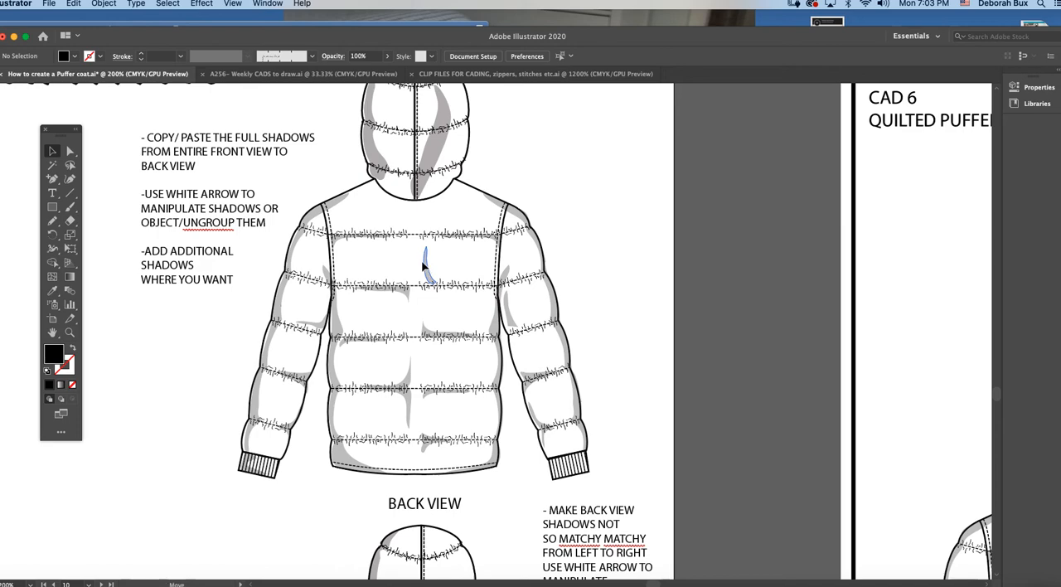
left_click(426, 262)
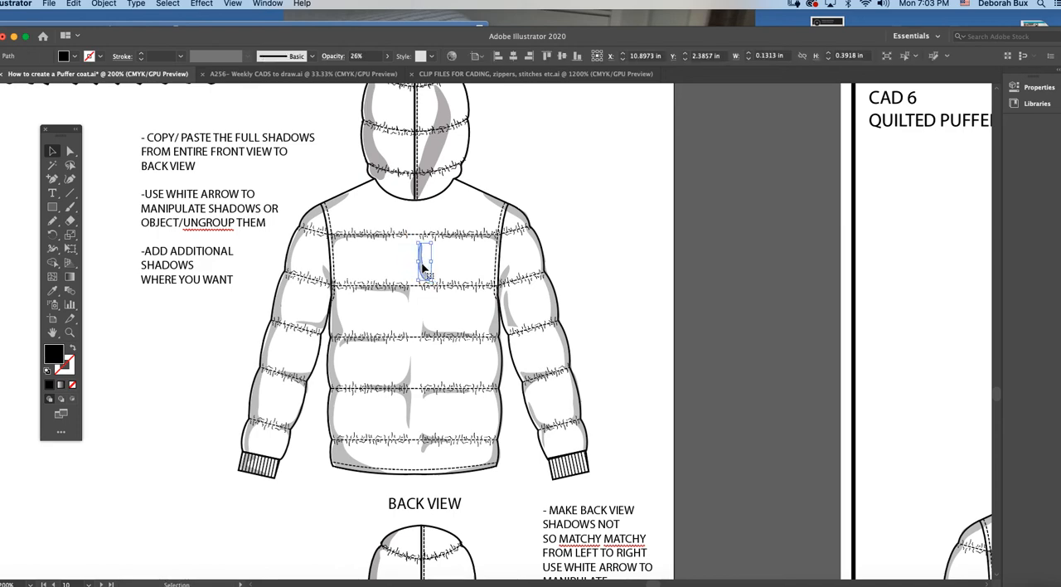
key("Delete")
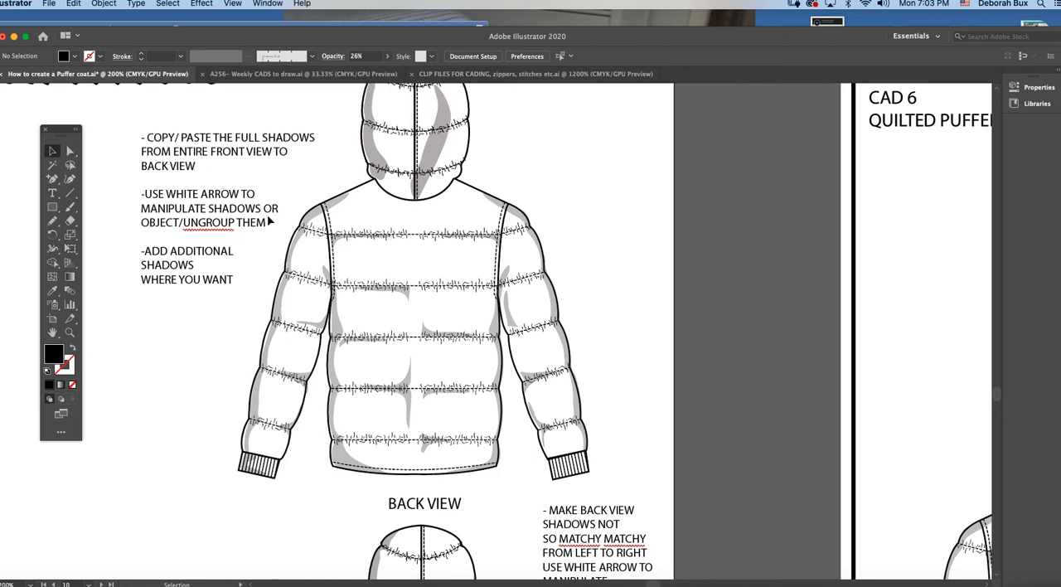
Step: Ungroup the left-half shadows on the upper back view and stretch the shadow beneath the second seam across to the right side
left_click(410, 296)
left_click(104, 3)
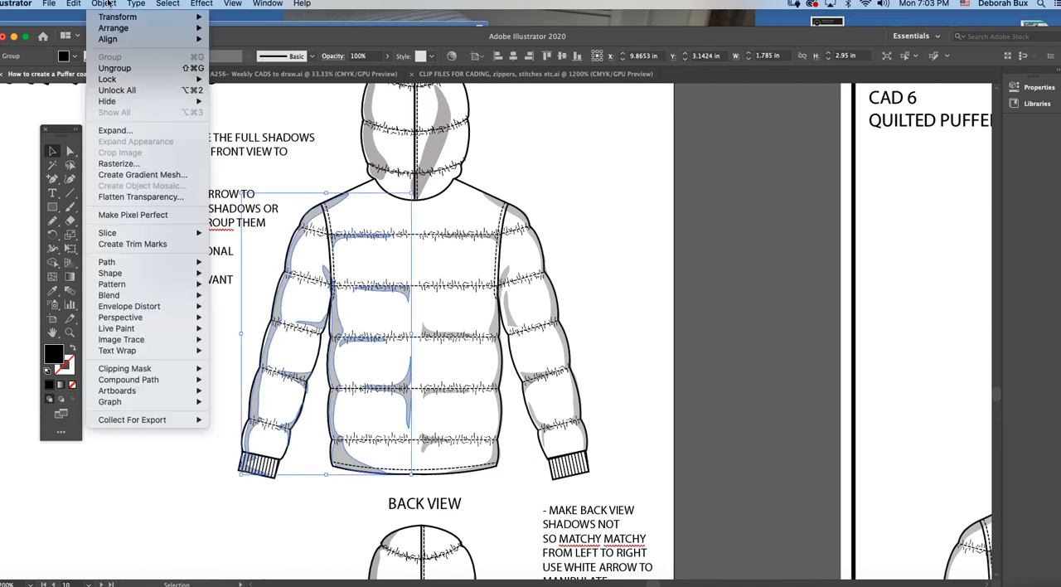
left_click(115, 68)
left_click(537, 179)
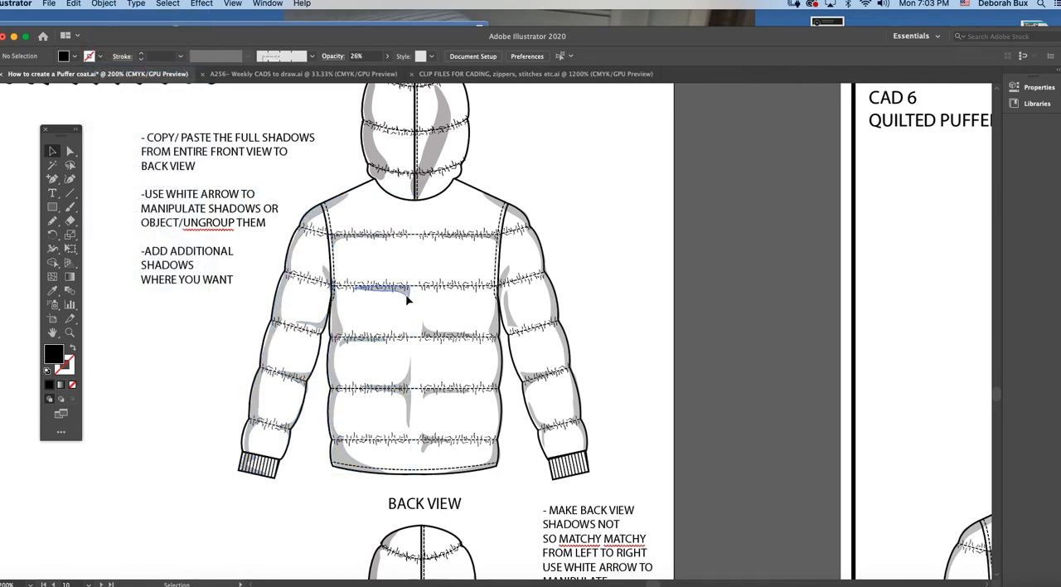
left_click(407, 298)
left_click_drag(412, 293, 489, 295)
left_click(568, 256)
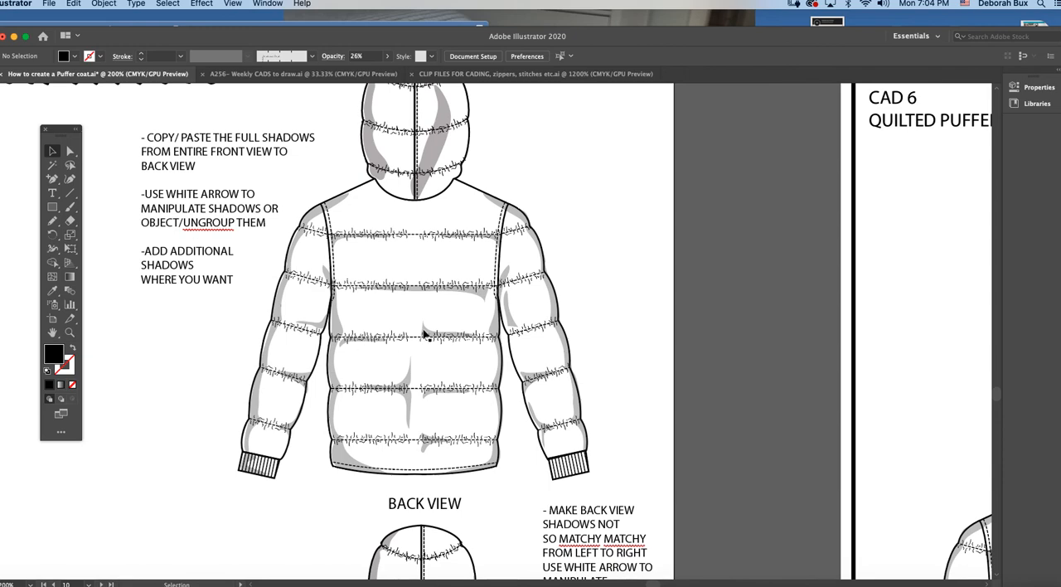
Step: Flip the centre-right shadow above the third seam of the upper back view and place it beneath that seam
left_click(426, 334)
left_click_drag(447, 317, 468, 326)
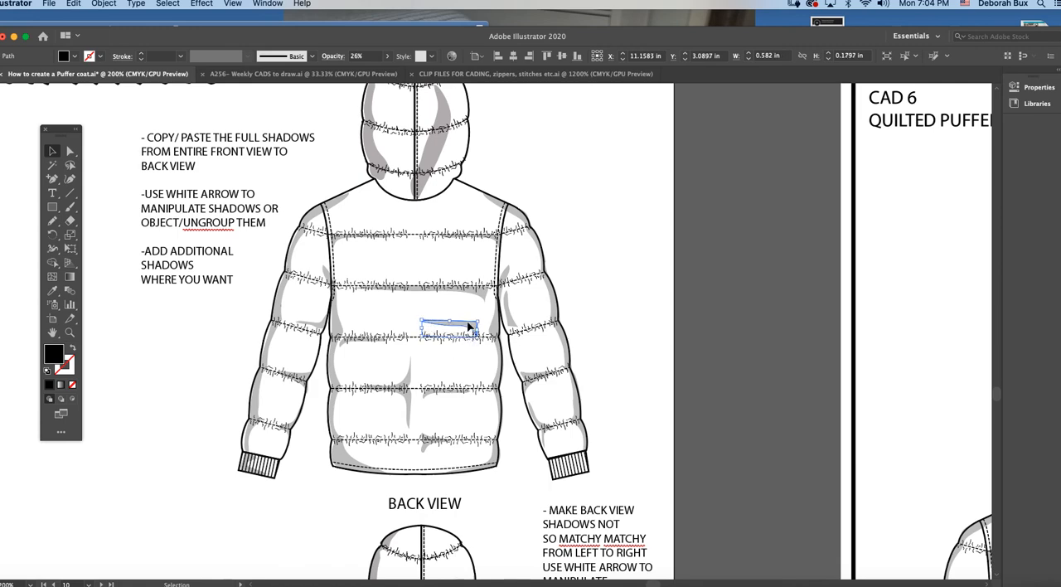
key("Delete")
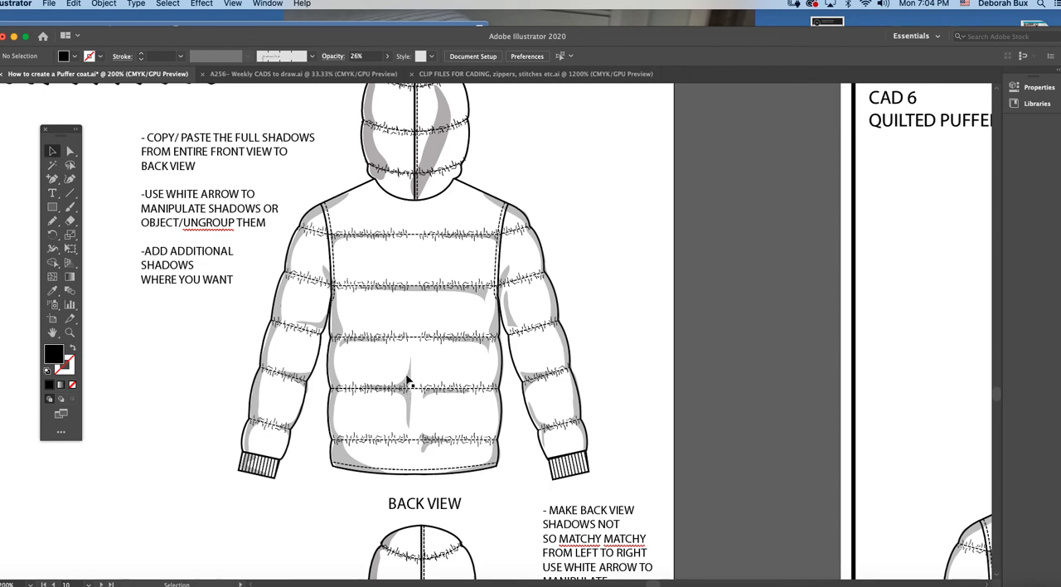
Step: Delete the vertical centre shadow at the fourth seam of the upper back view and stretch the remaining shadow beneath it leftward
left_click(408, 383)
left_click(429, 396)
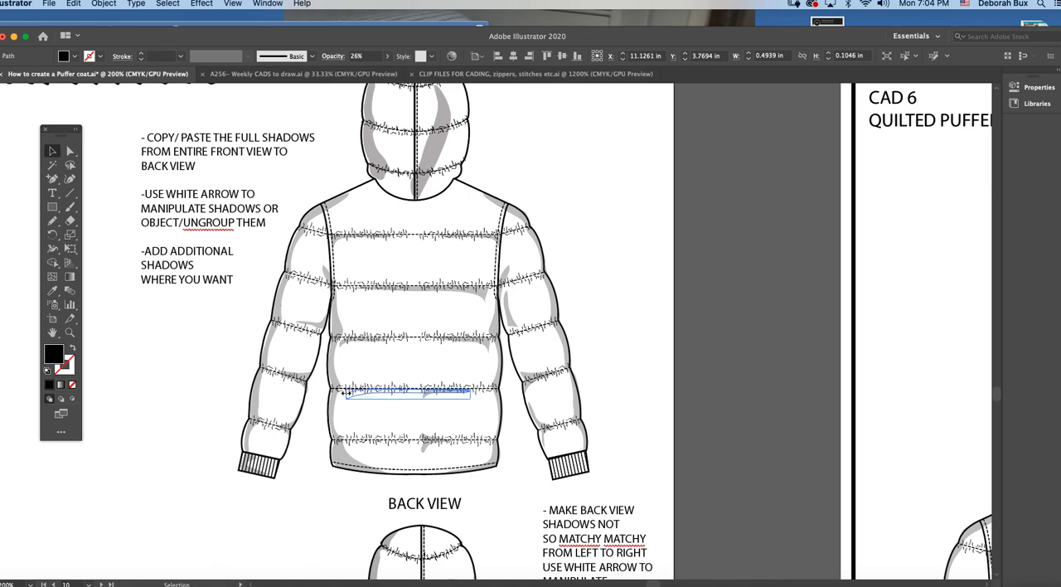
left_click(536, 374)
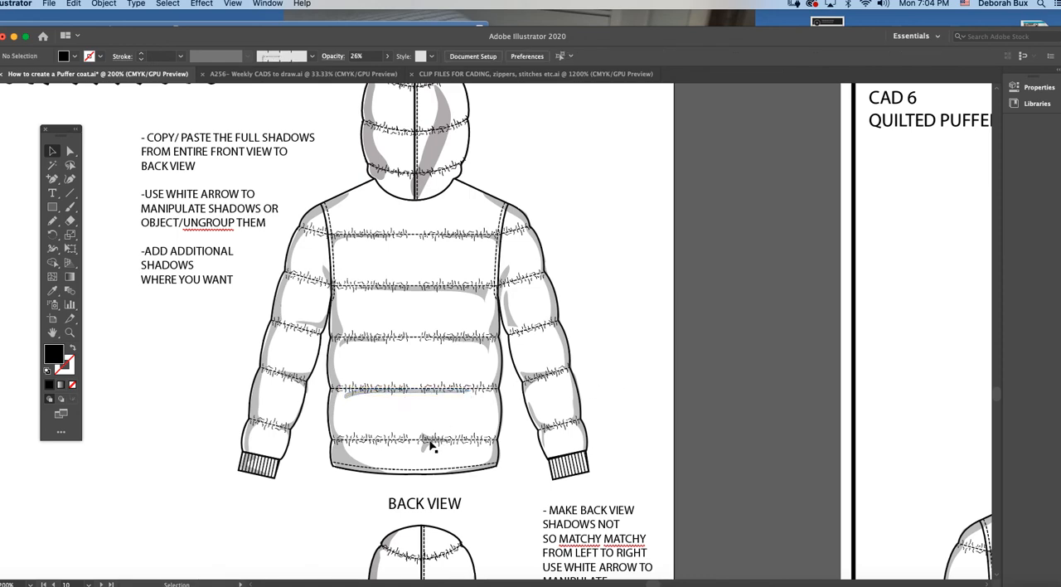
Step: Draw a crescent shadow about 0.08 by 0.36 in beside the upper back view's right armhole with the Pencil, matching the existing shadows
left_click(53, 221)
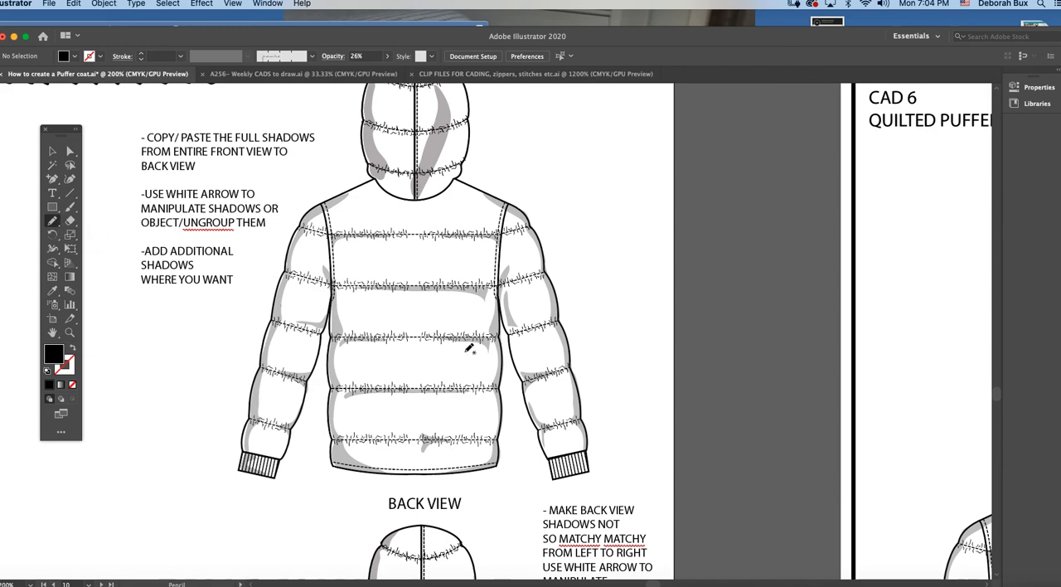
mouse_move(470, 242)
left_mouse_down()
mouse_move(489, 240)
mouse_move(491, 277)
mouse_move(484, 235)
left_mouse_up()
left_click(52, 290)
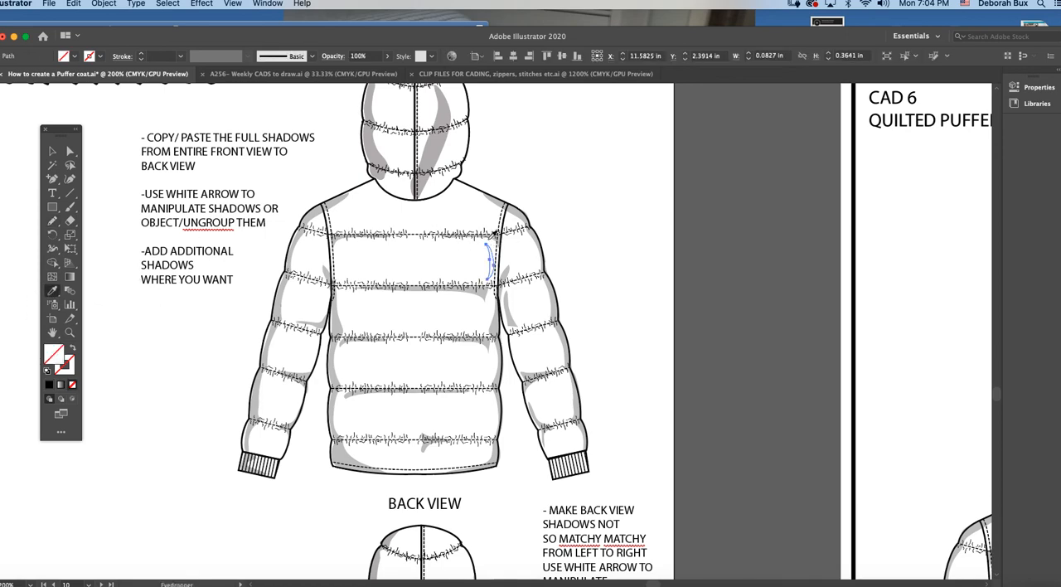
left_click(491, 286)
left_click(52, 150)
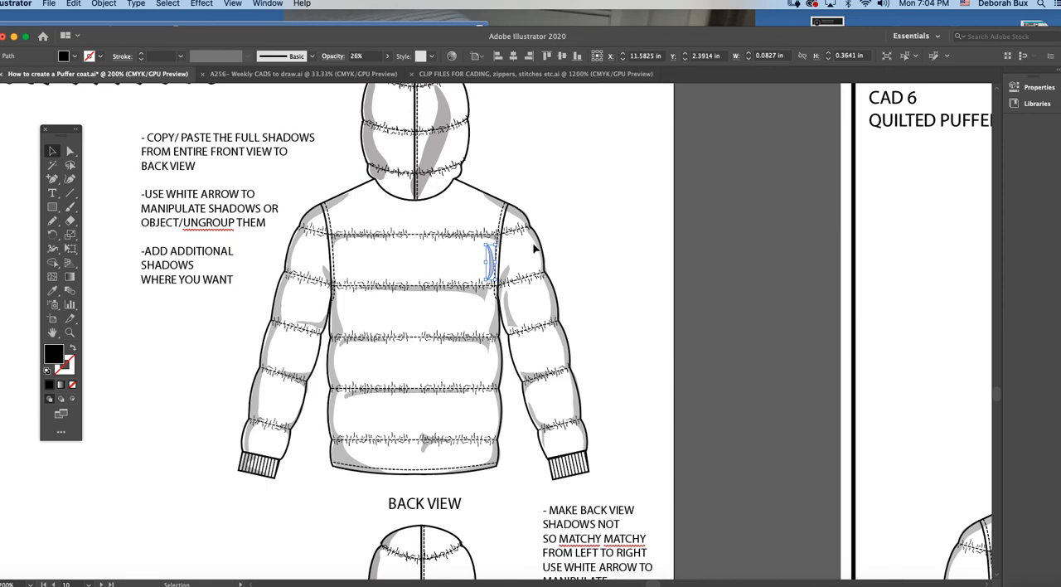
scroll(487, 262, "up", 2)
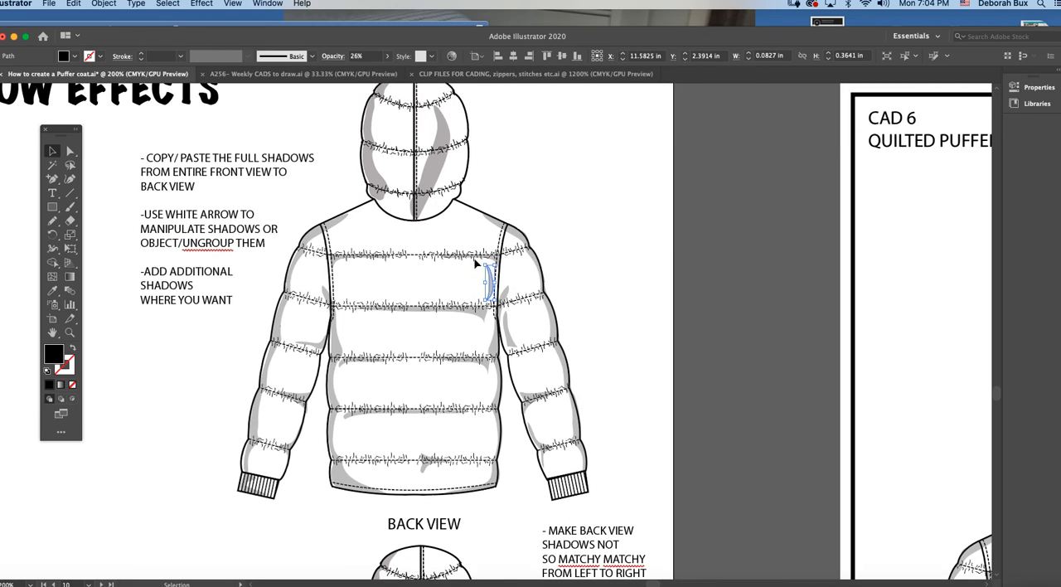
left_click(497, 196)
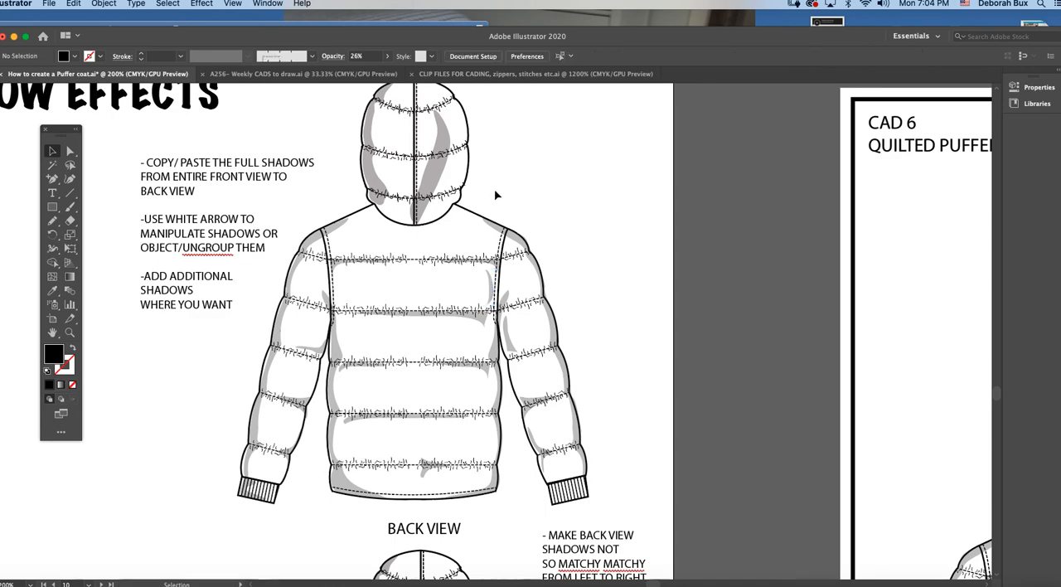
Step: Compare the edited upper back view with the varied shadows on the lower back view
scroll(460, 197, "up", 1)
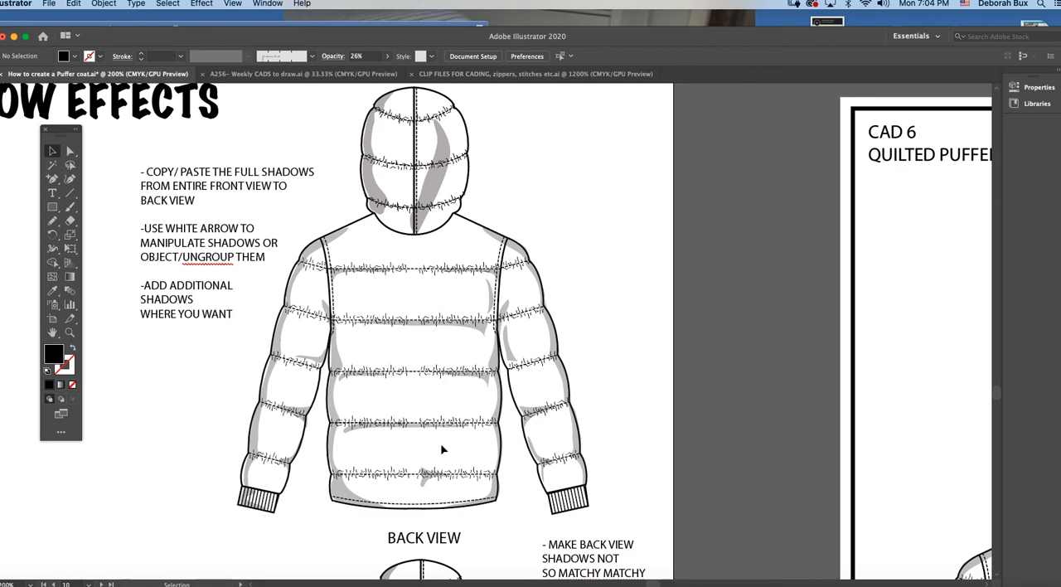
scroll(469, 299, "up", 1)
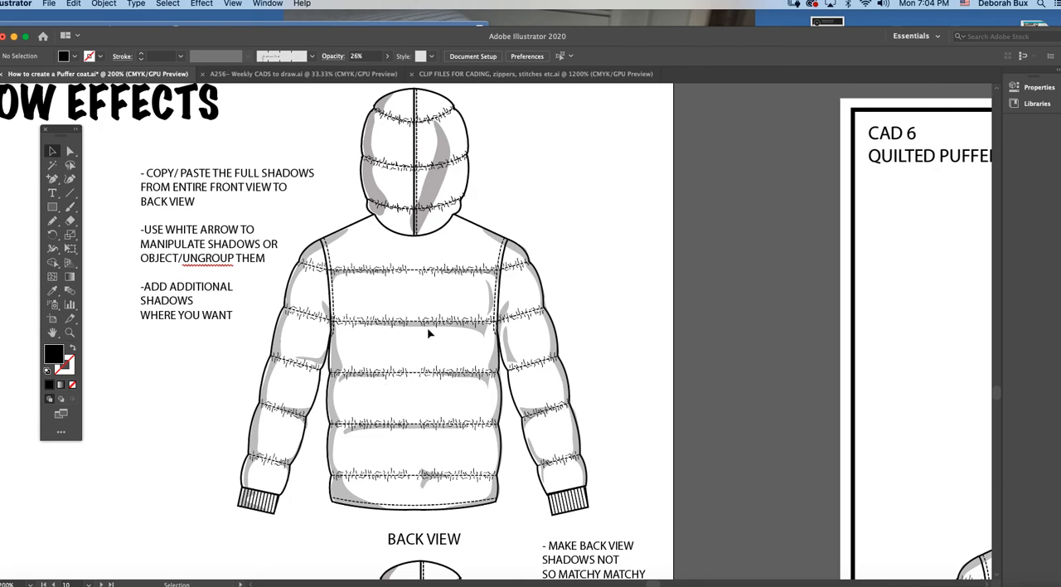
scroll(443, 458, "down", 10)
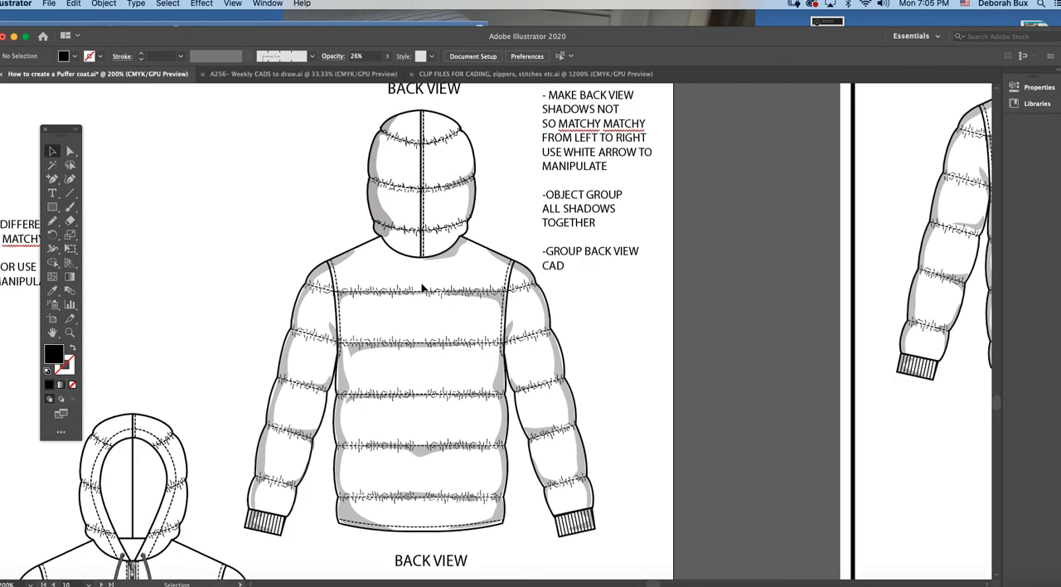
Step: Delete the hood-opening shadow copied from the front view off the right half of the upper back view's hood
scroll(421, 286, "up", 10)
left_click(445, 300)
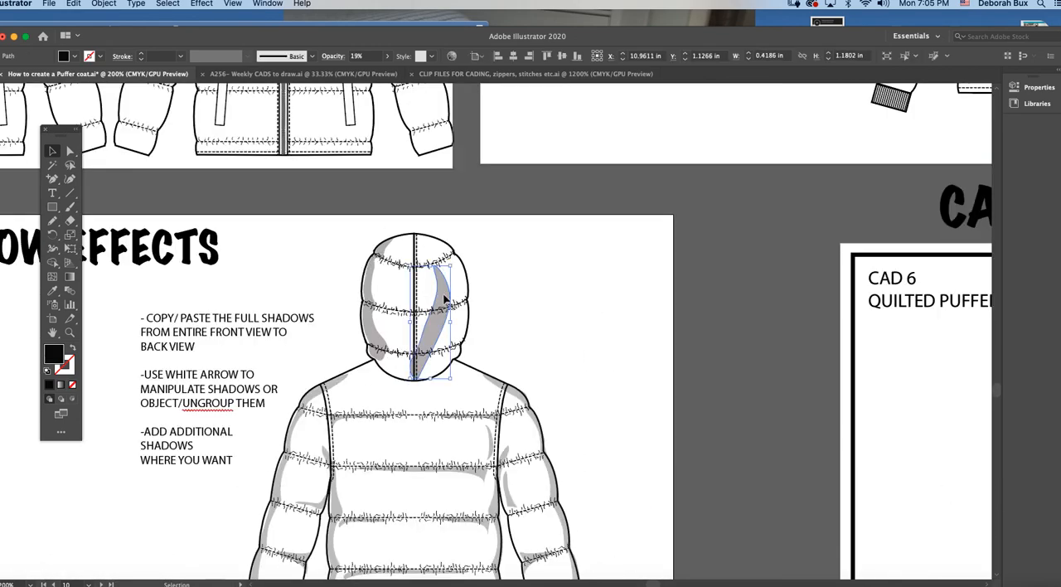
key("Delete")
scroll(422, 299, "left", 8)
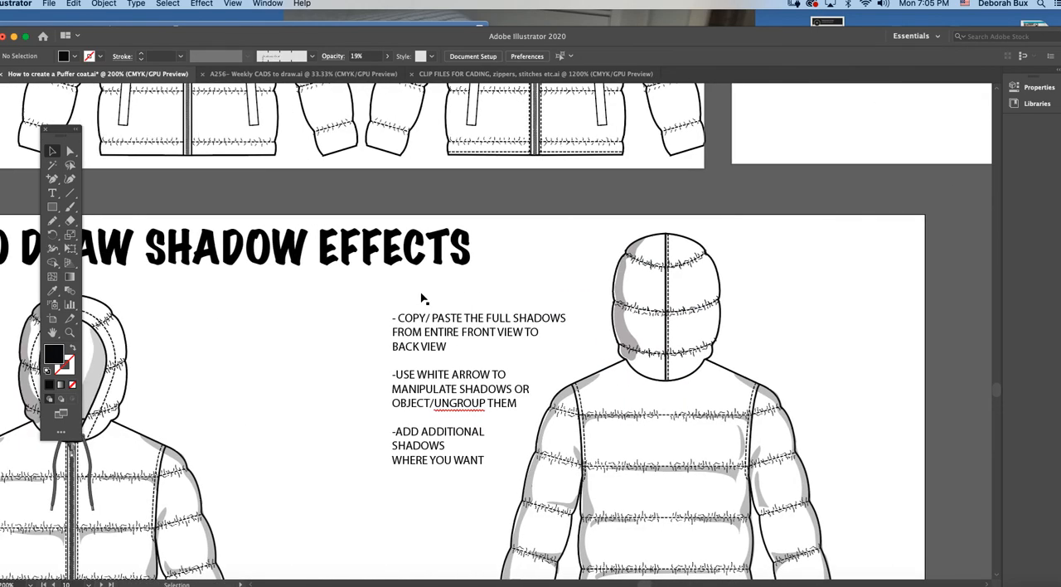
scroll(648, 336, "right", 5)
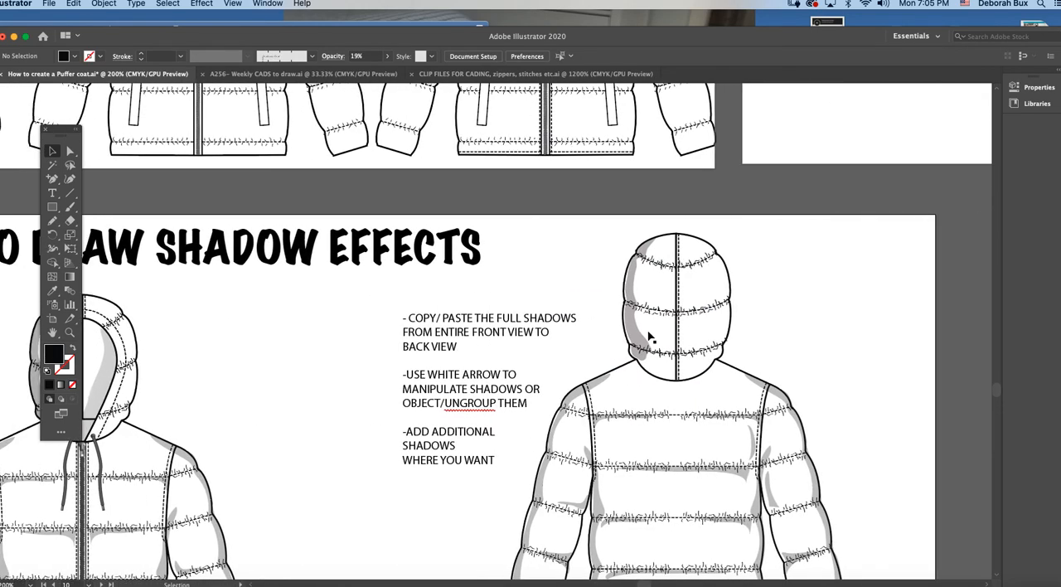
Step: Examine the uneven shadows on the lower back view and check the grouping of that back view and the lower front view's shadows
scroll(578, 335, "down", 15)
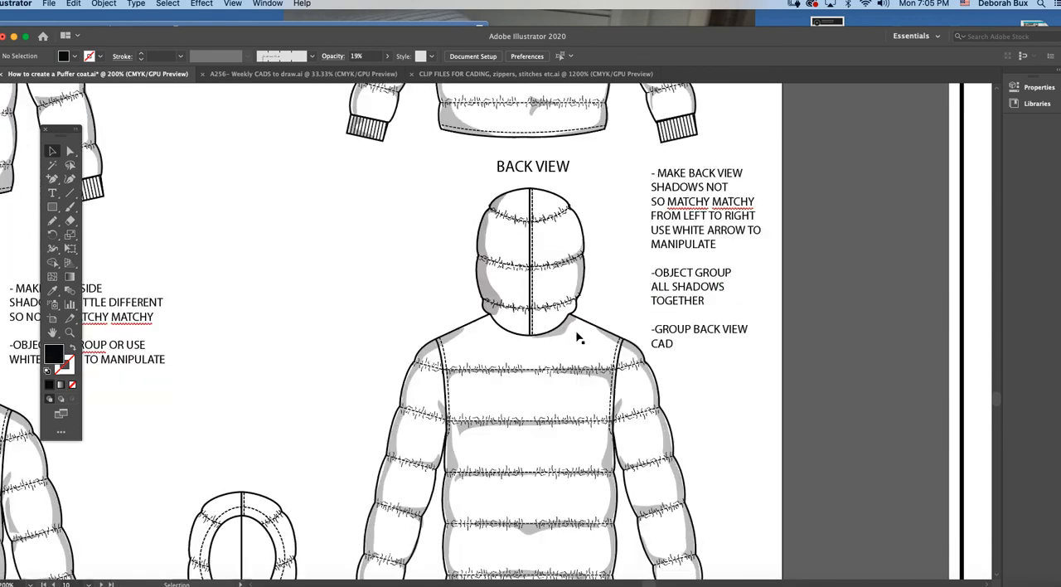
left_click(577, 271)
left_click(600, 264)
scroll(589, 313, "down", 1)
scroll(589, 313, "down", 4)
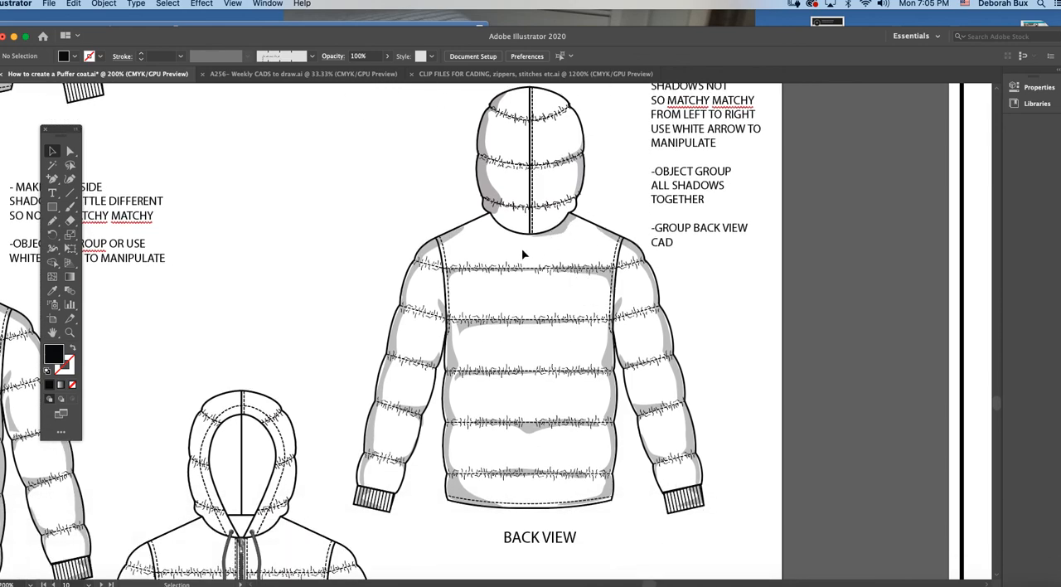
key("super+minus")
key("super+minus")
left_click(477, 290)
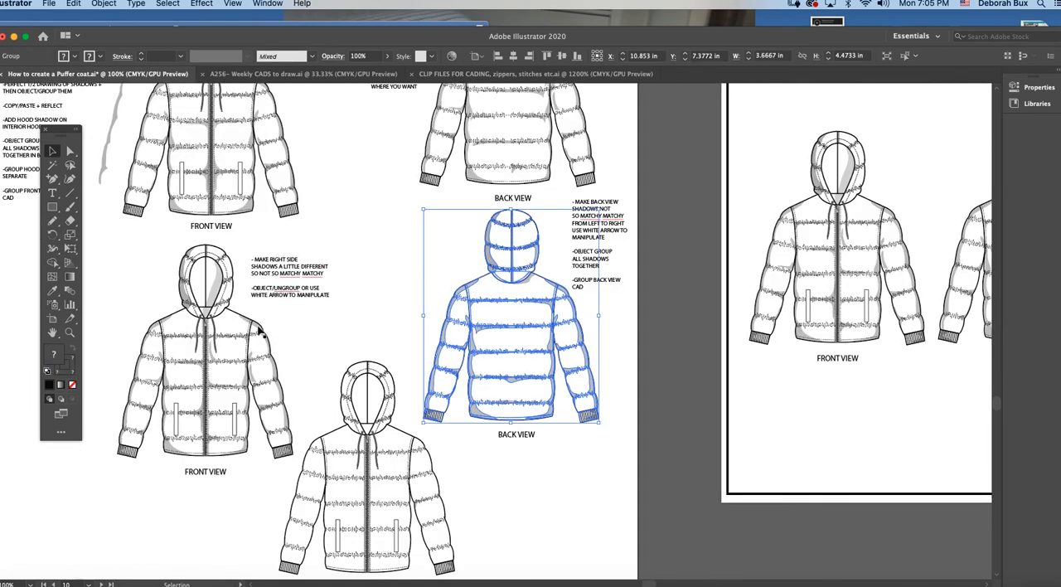
left_click(260, 332)
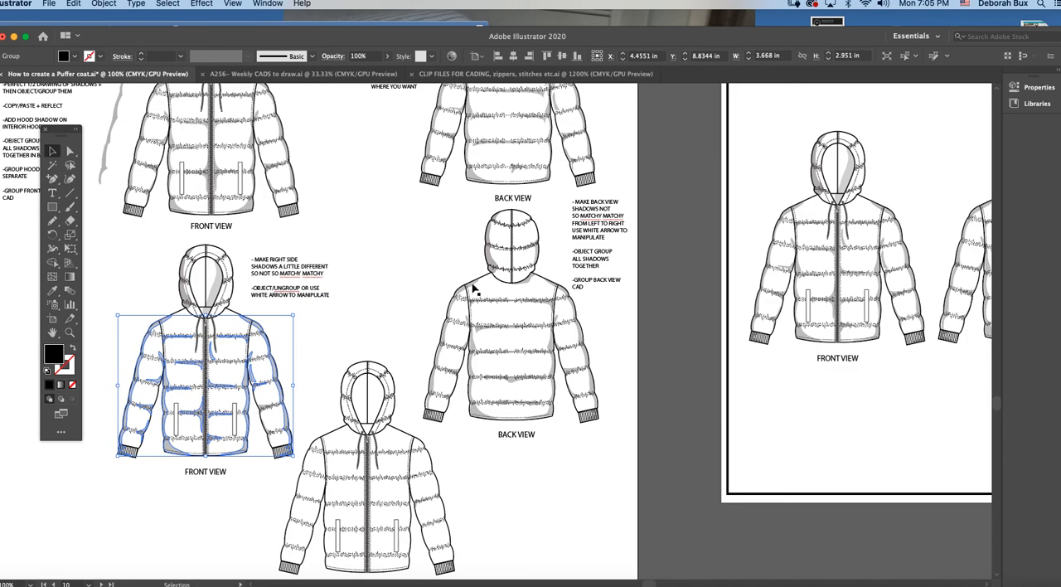
Step: Compare the finished front and back views on the CAD 6 quilted puffer jacket template with the shadow-effects example drawings
scroll(536, 317, "right", 4)
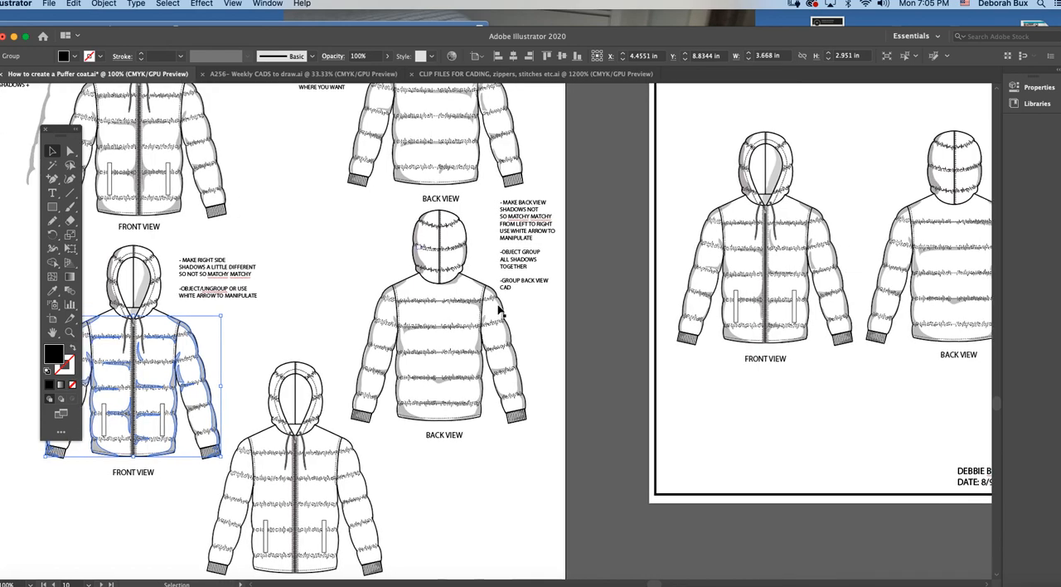
scroll(500, 310, "right", 12)
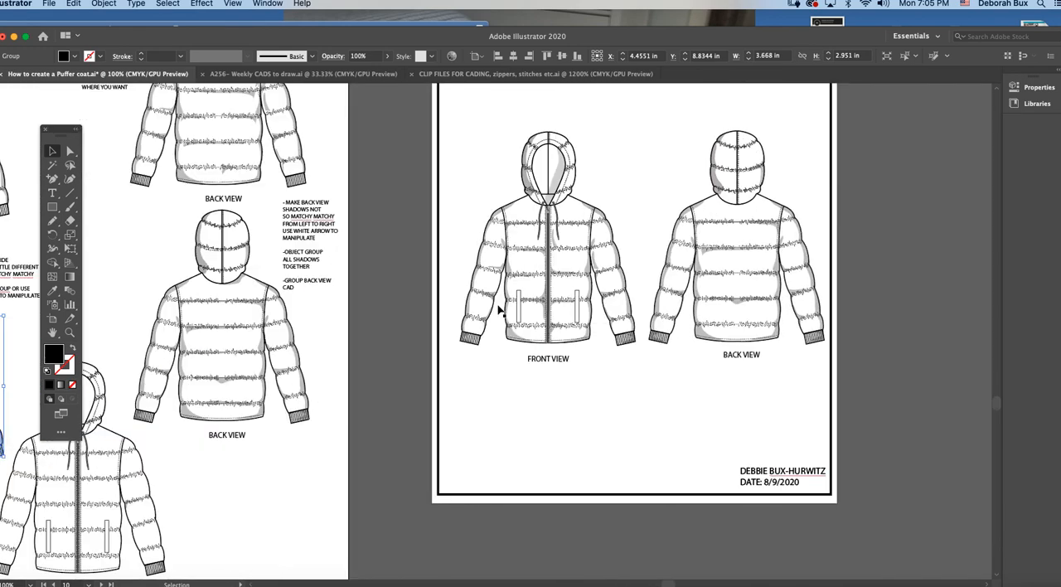
scroll(499, 310, "up", 4)
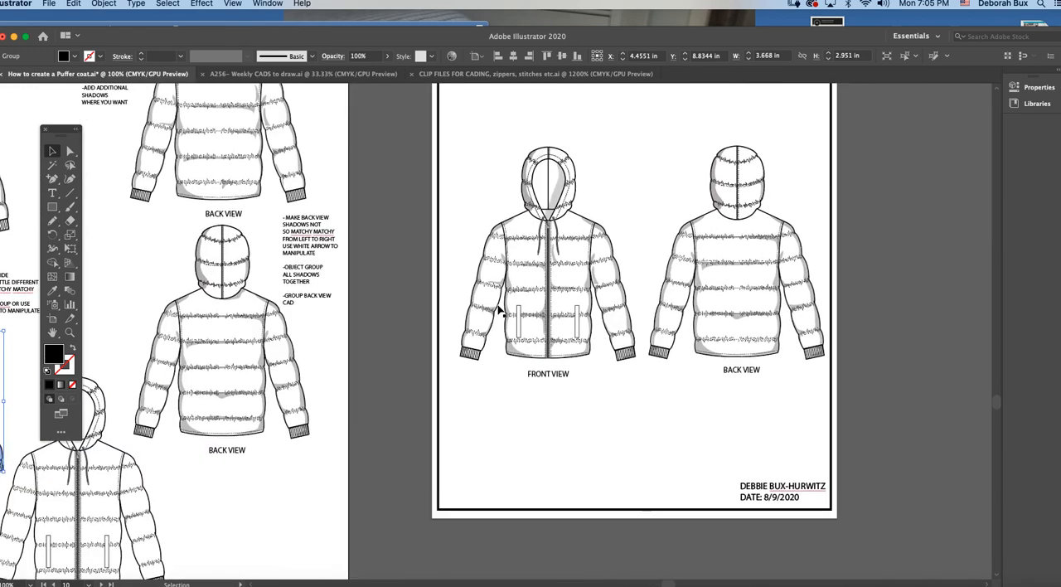
scroll(499, 310, "right", 10)
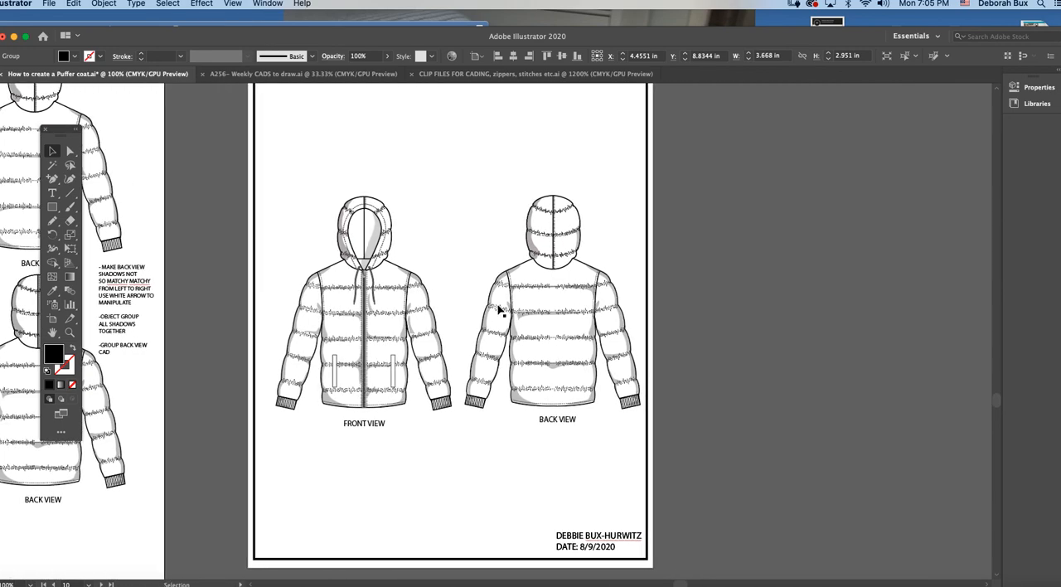
scroll(500, 310, "up", 4)
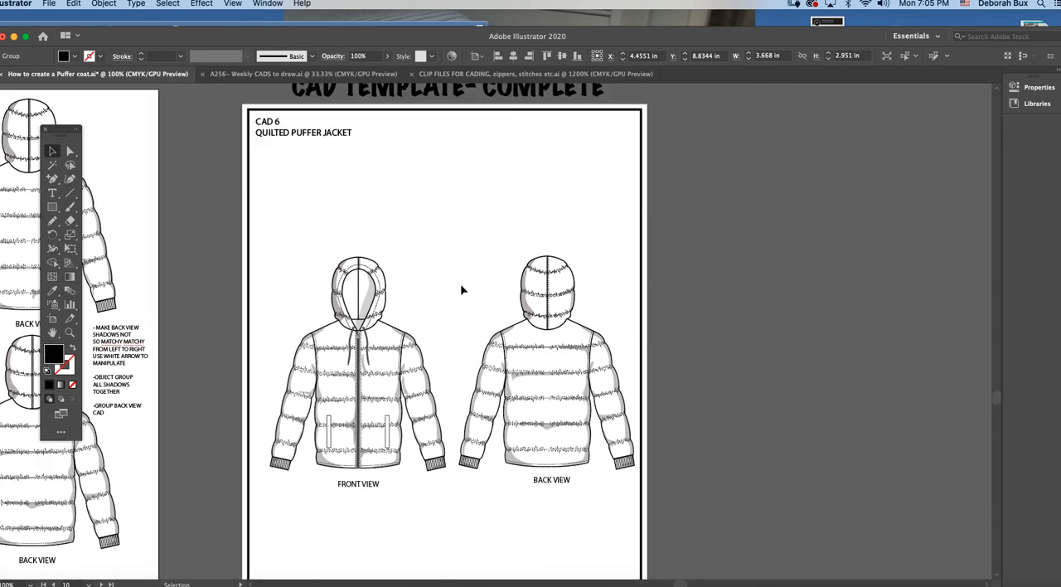
scroll(456, 288, "left", 11)
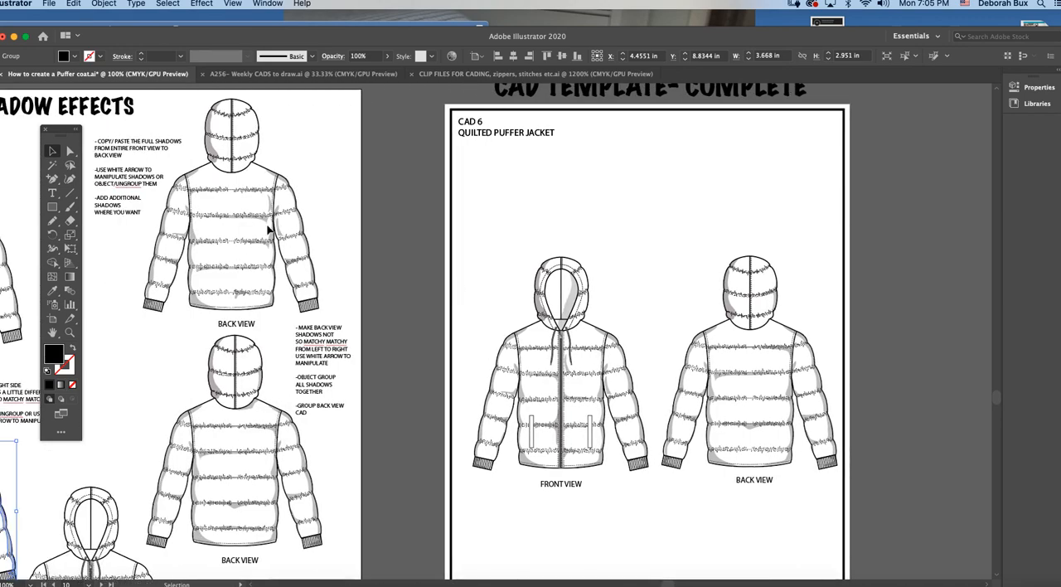
scroll(282, 240, "left", 8)
left_click_drag(155, 468, 293, 428)
key("a")
key("super+z")
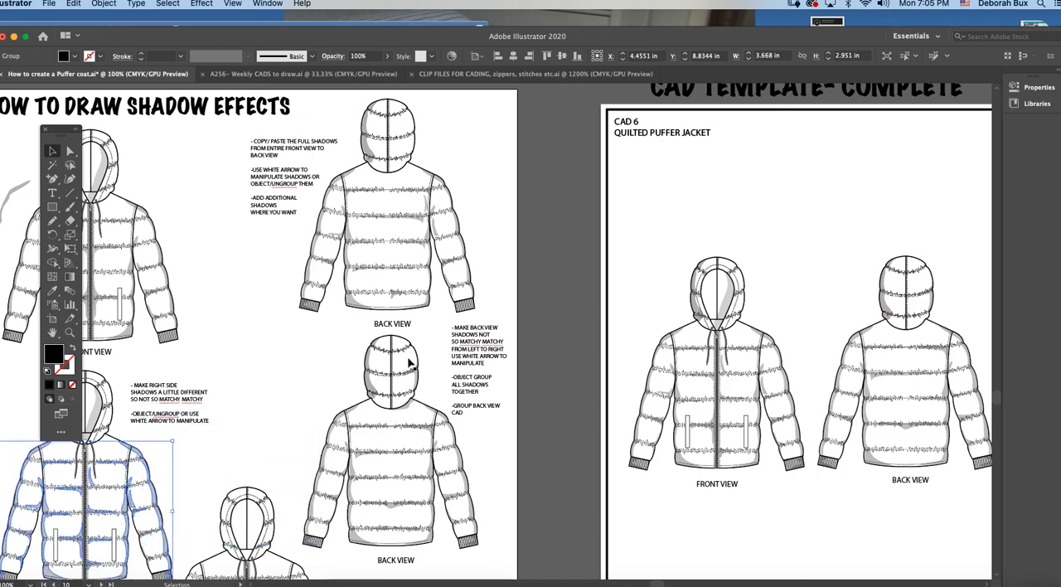
Step: Review the completed CAD template's overall layout, including its title, view labels and date, and clear the selection
scroll(393, 364, "right", 20)
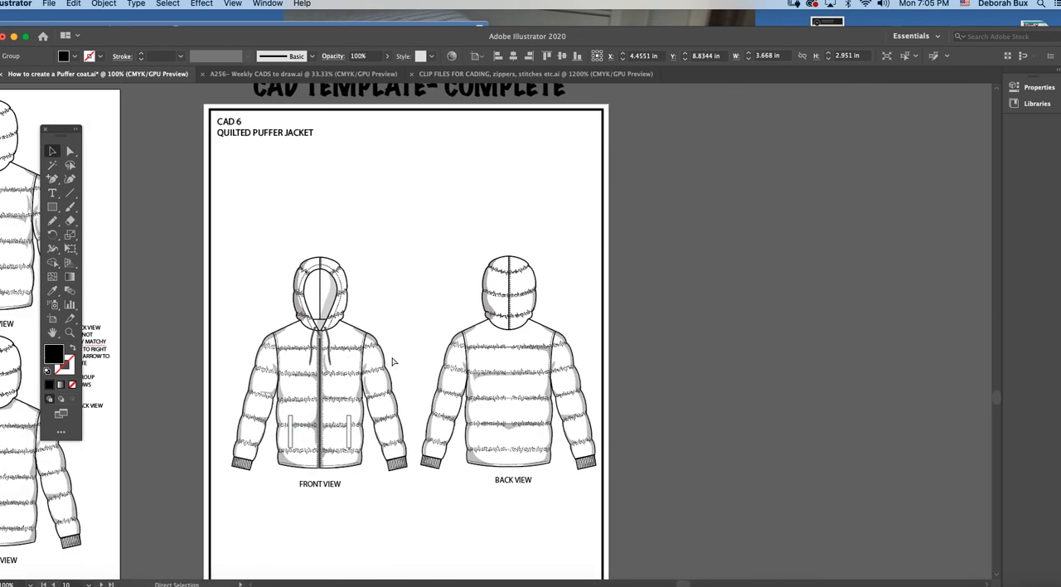
key("super+minus")
scroll(434, 338, "right", 15)
scroll(434, 340, "right", 5)
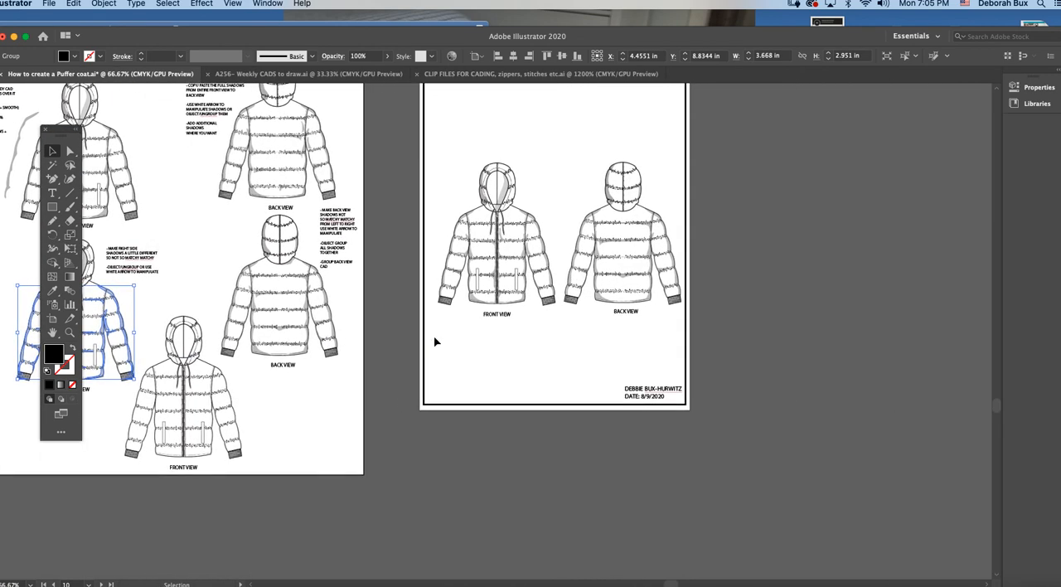
scroll(434, 340, "up", 4)
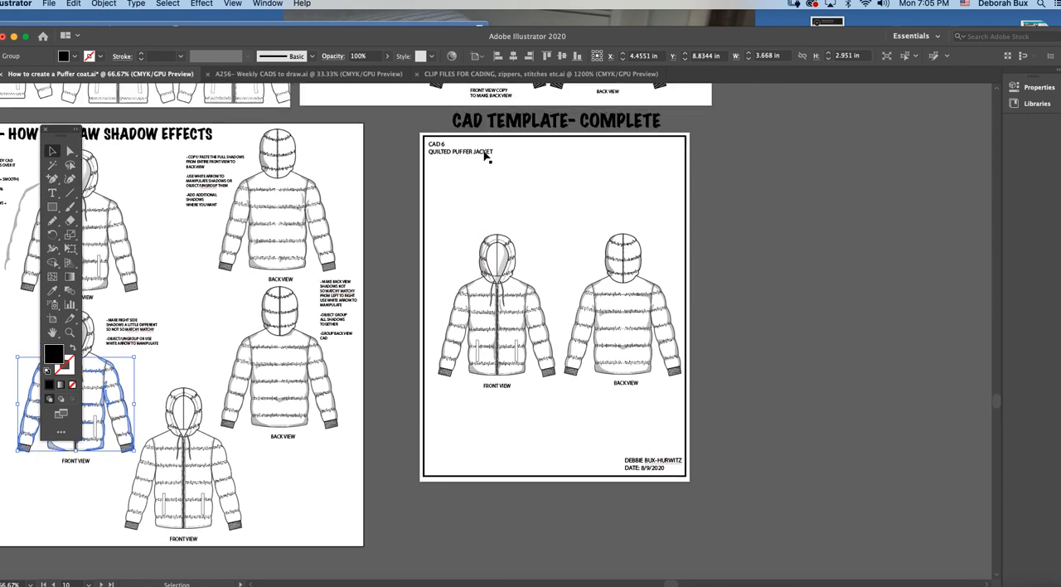
scroll(527, 272, "right", 3)
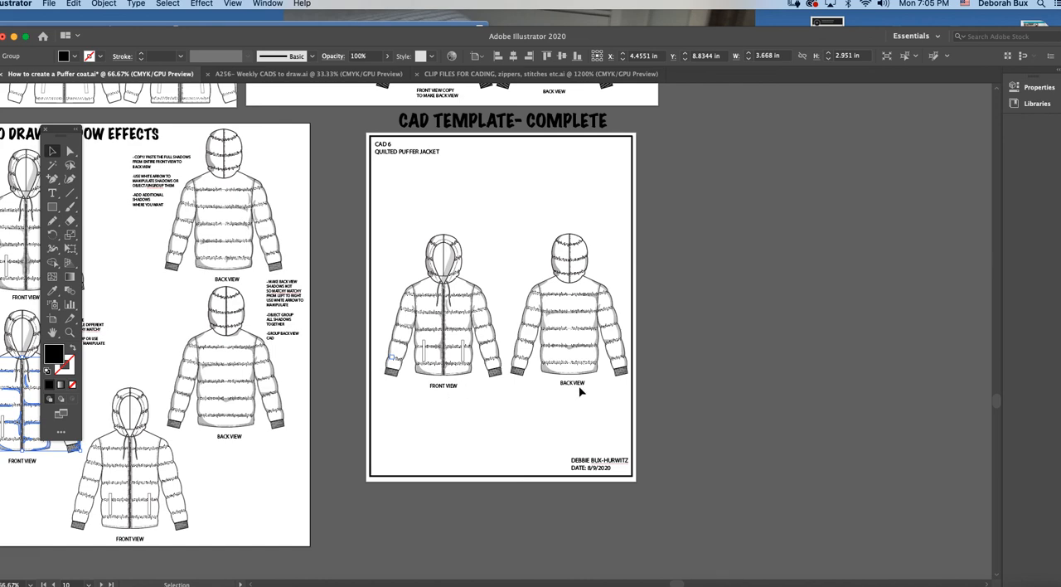
left_click(520, 409)
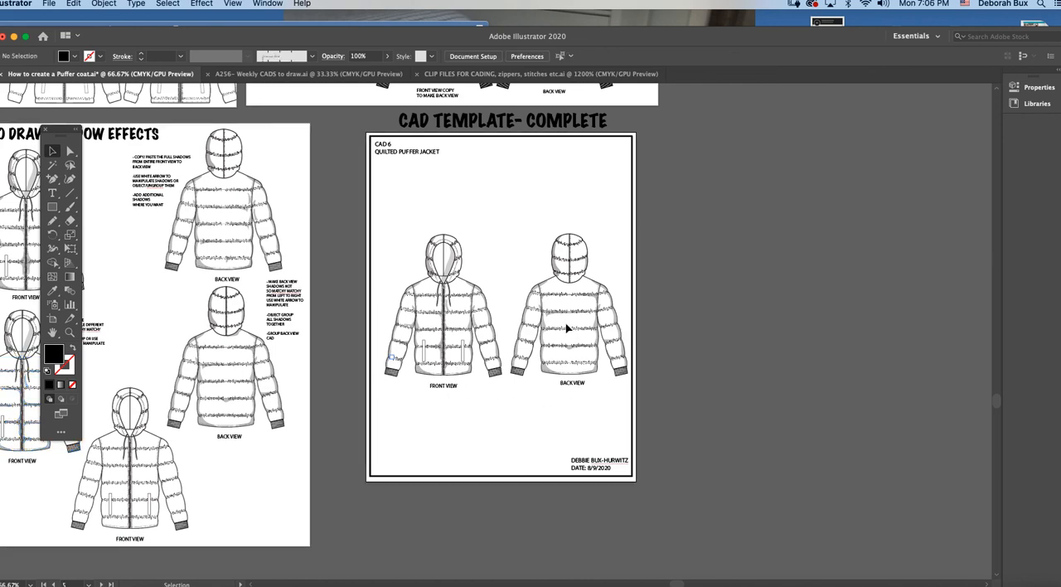